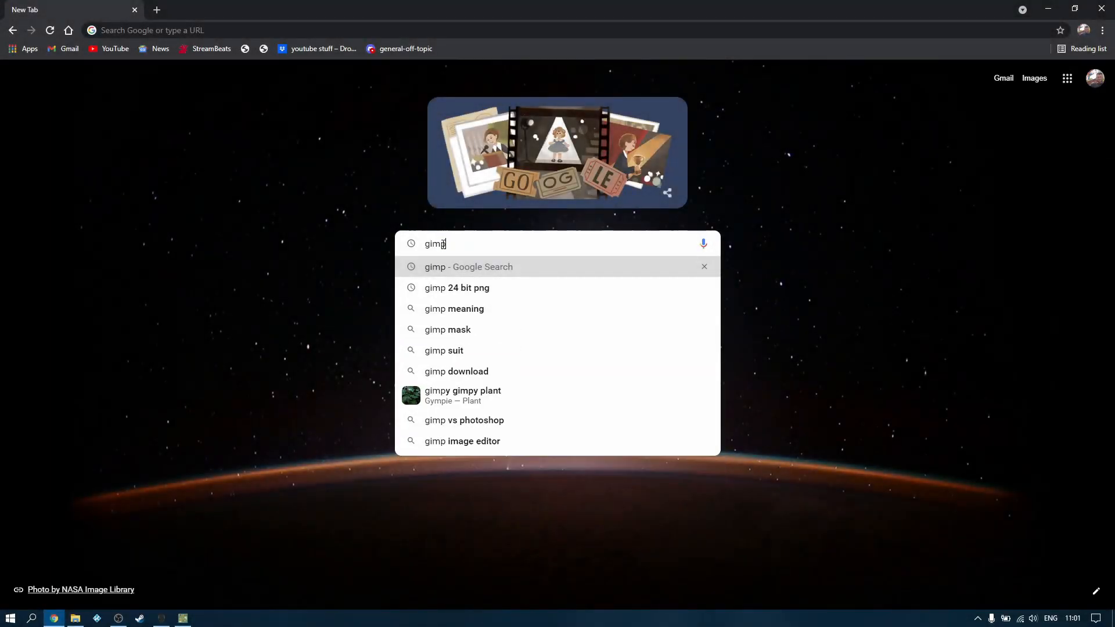
Step: Search Google for gimp, open the official GIMP website and directly download the GIMP 2.10.24 Windows installer
key("Return")
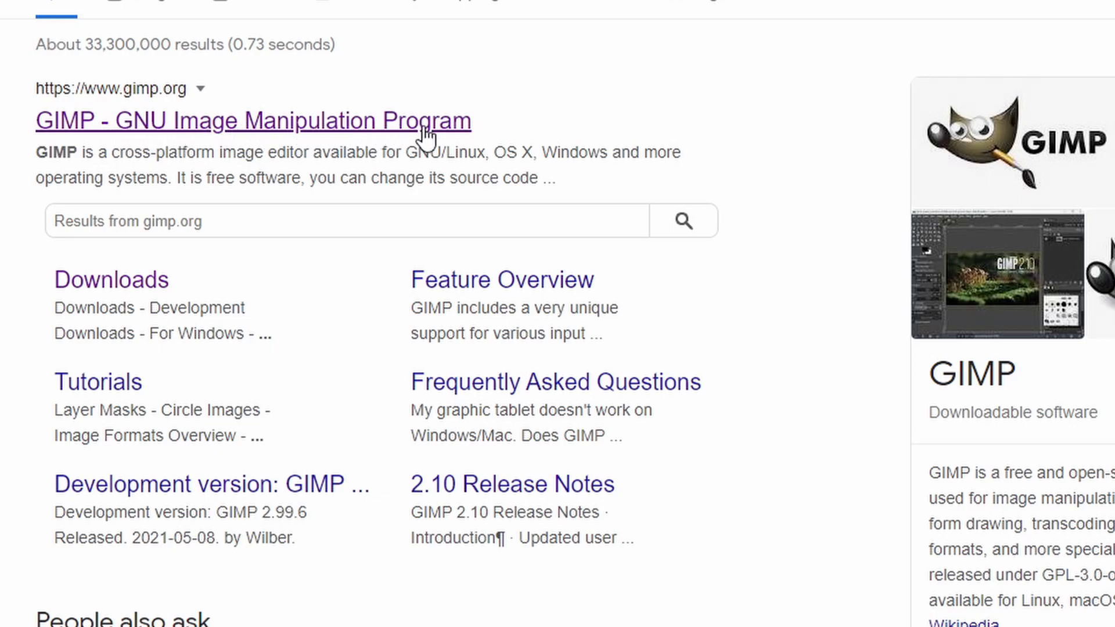
left_click(469, 140)
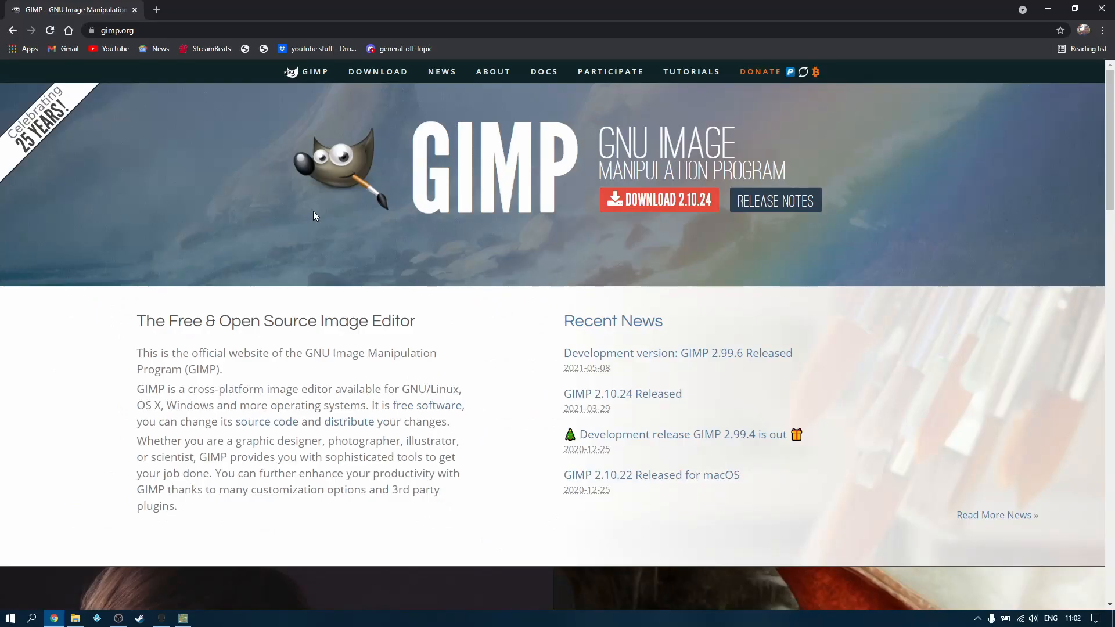
left_click(681, 204)
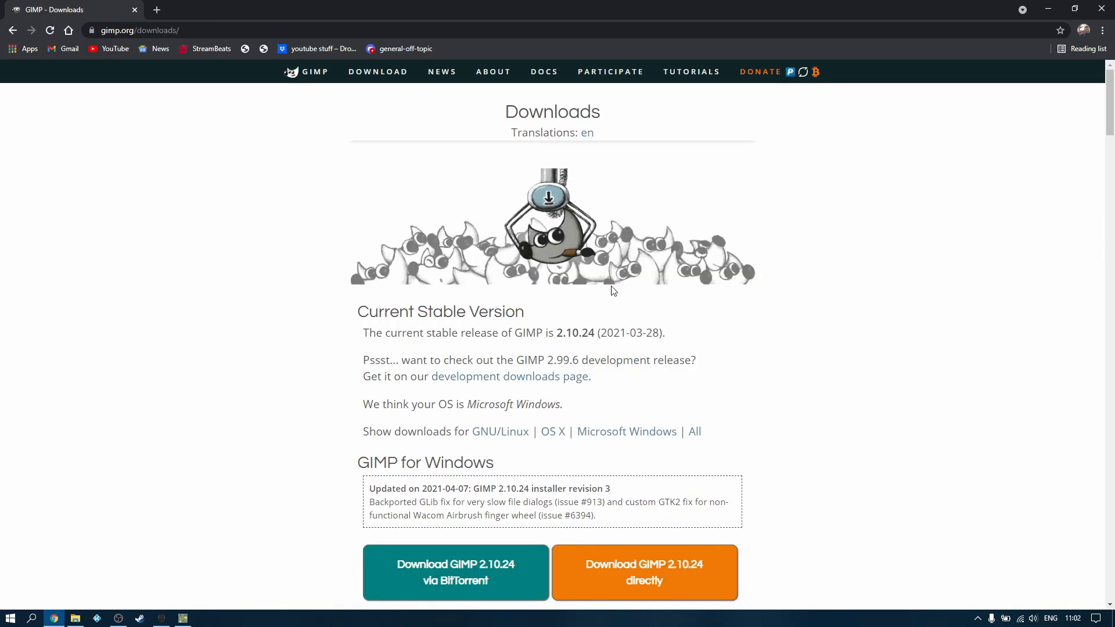
scroll(697, 494, "down", 3)
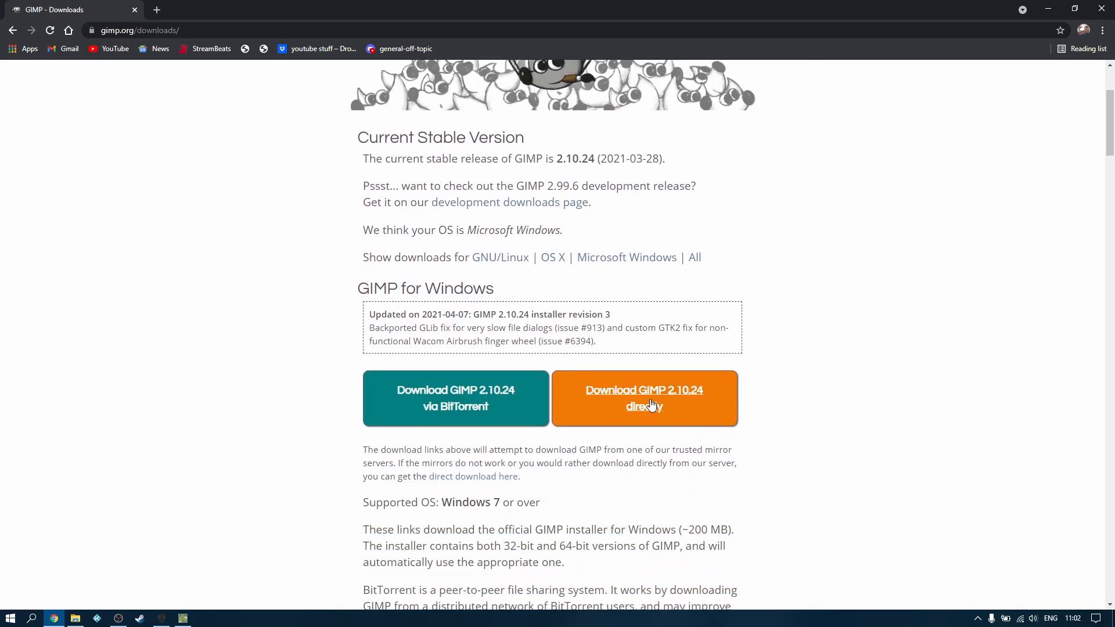
left_click(642, 399)
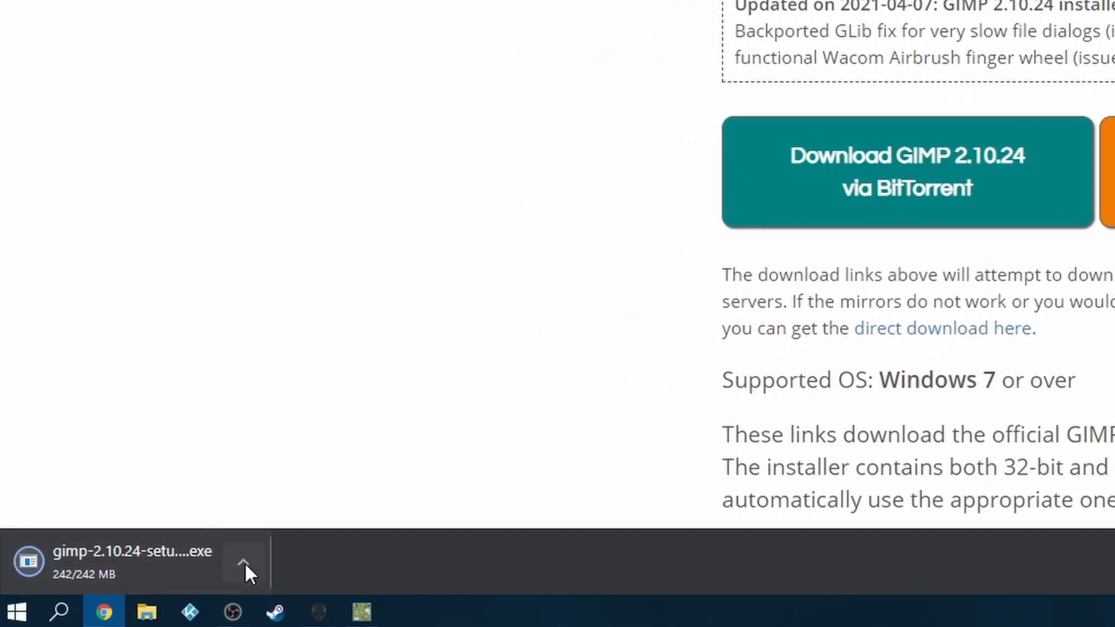
Step: Run the newly downloaded gimp-2.10.24-setup-3 (1) installer with permission to change the device, using English as the setup language
left_click(245, 562)
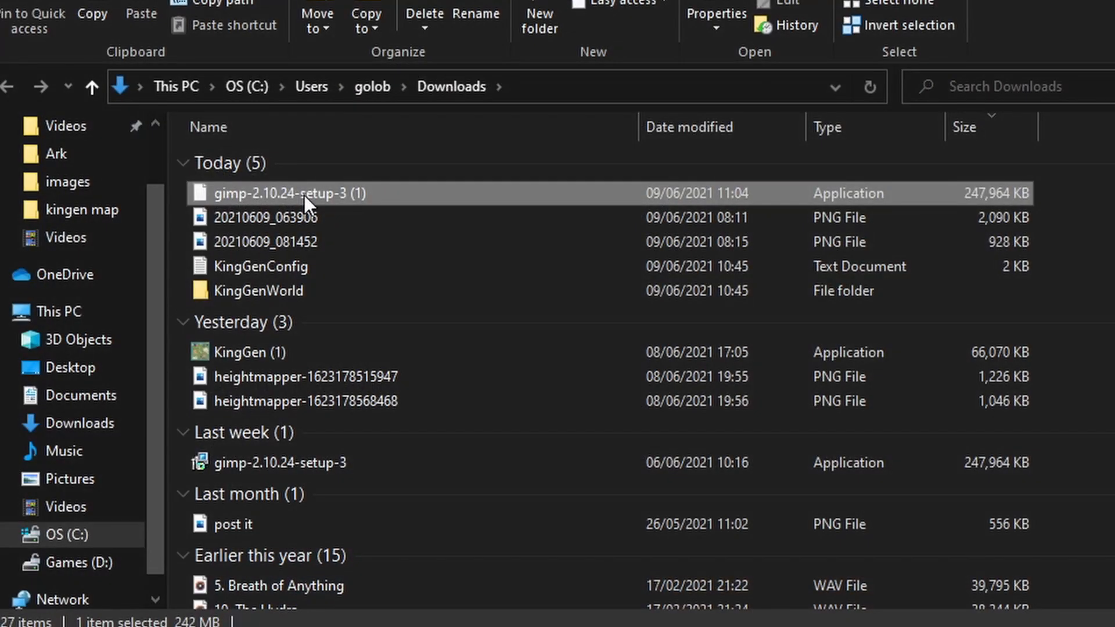
double_click(304, 194)
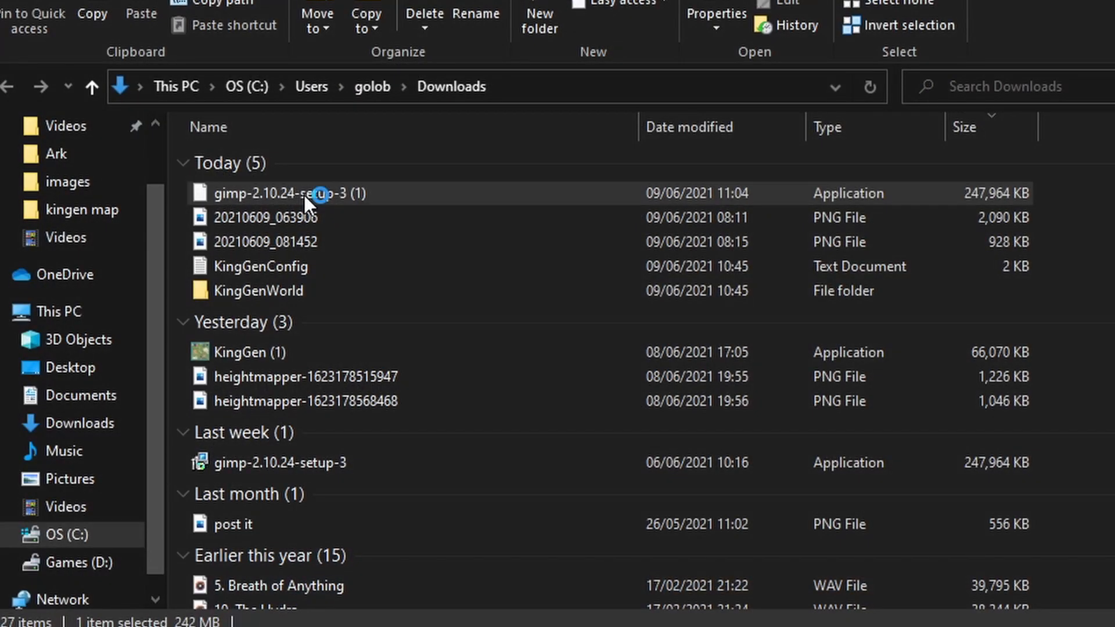
left_click(592, 398)
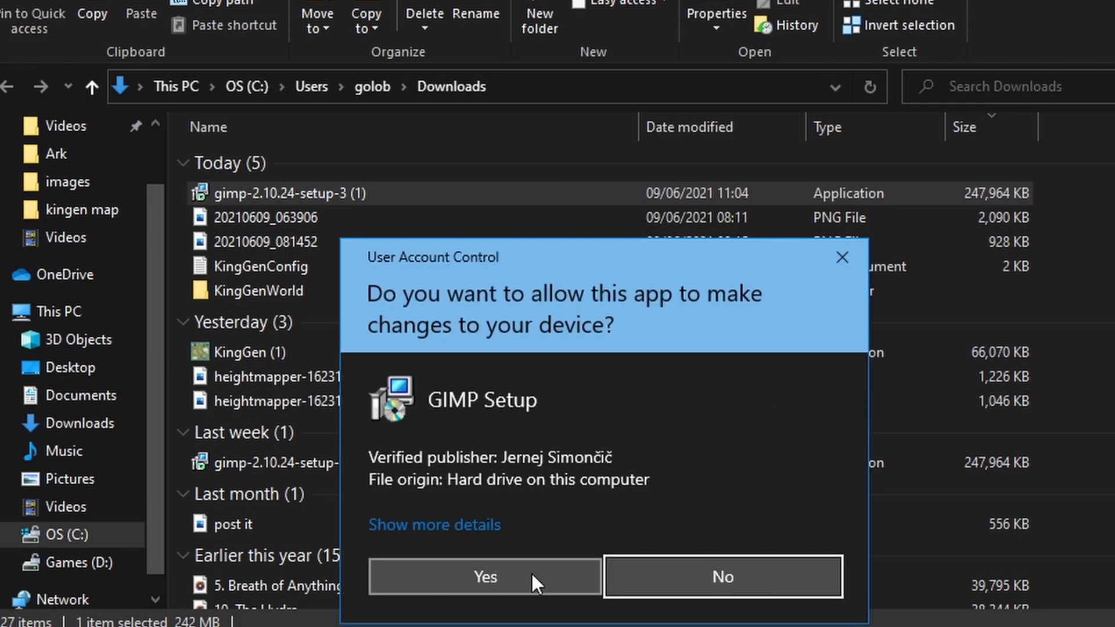
left_click(531, 571)
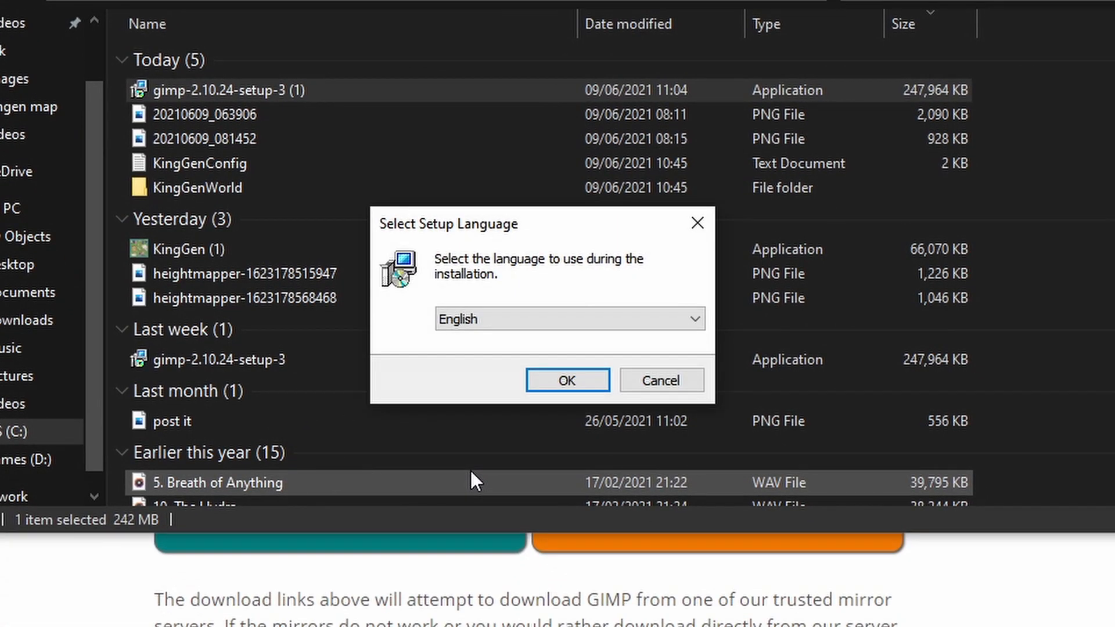
left_click(545, 379)
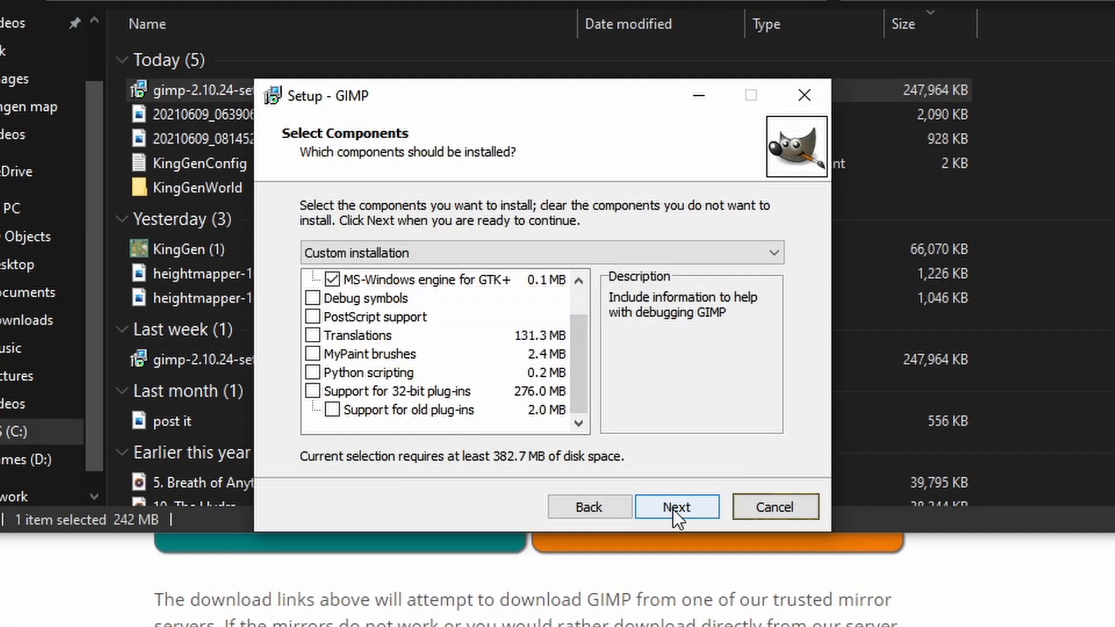
Step: Accept the custom component selection, include a desktop icon and install GIMP
left_click(672, 508)
left_click(313, 279)
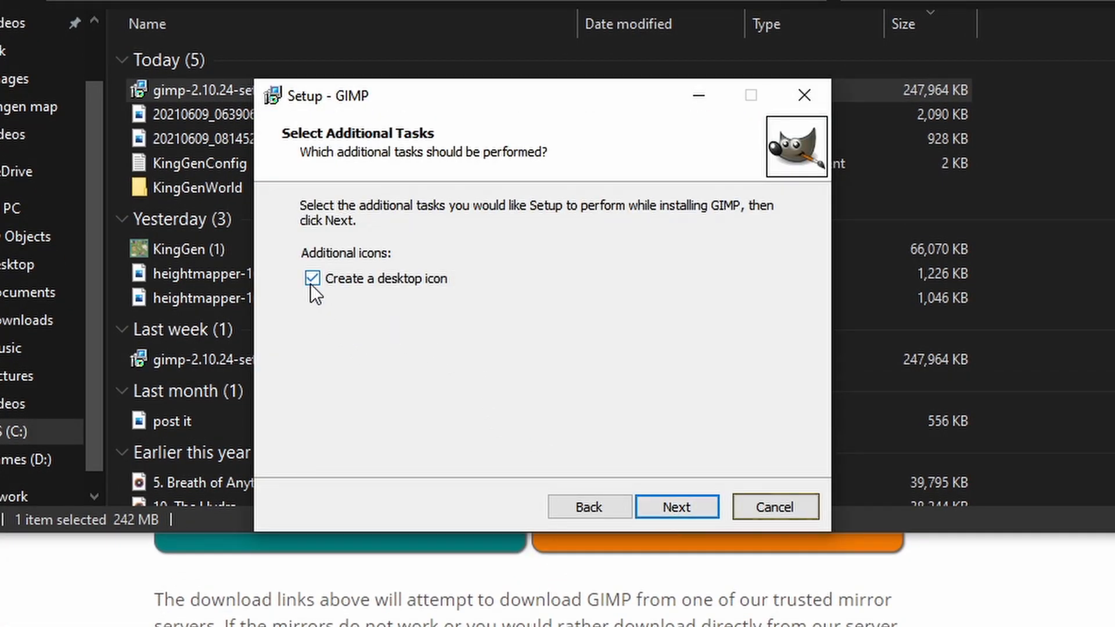
left_click(682, 511)
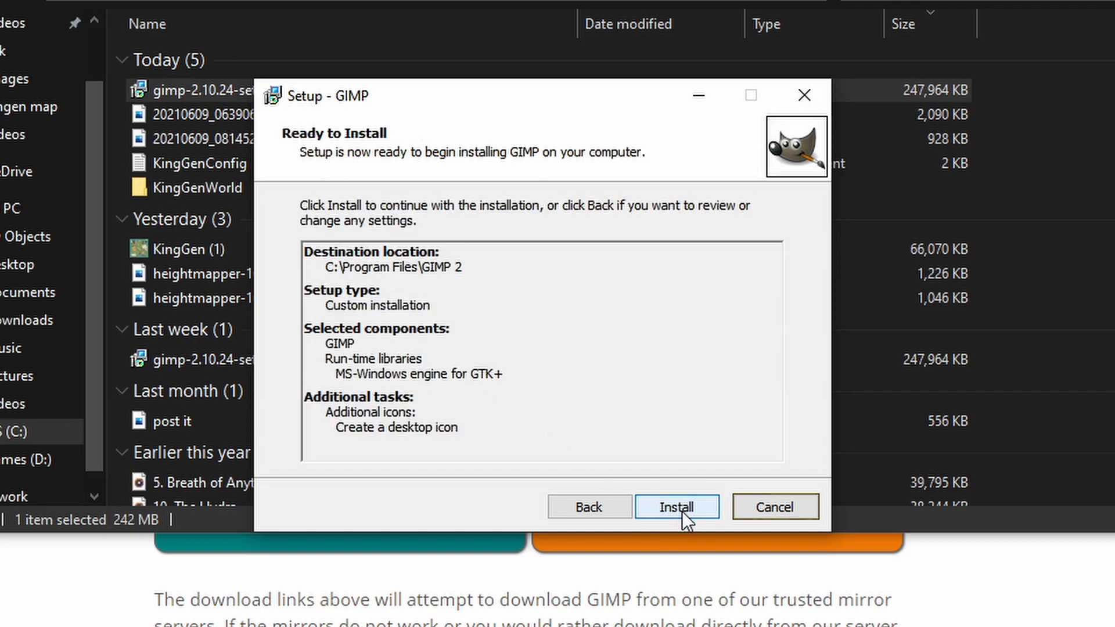
left_click(681, 511)
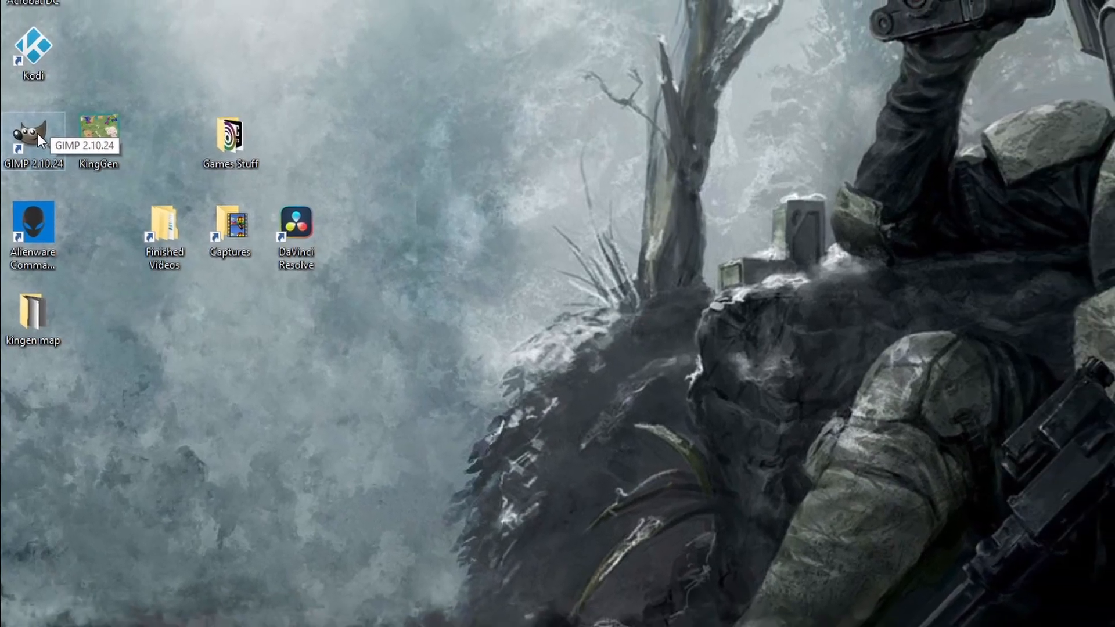
Step: Launch GIMP from the desktop and create a new image 4096 px wide and 4096 px high
double_click(35, 135)
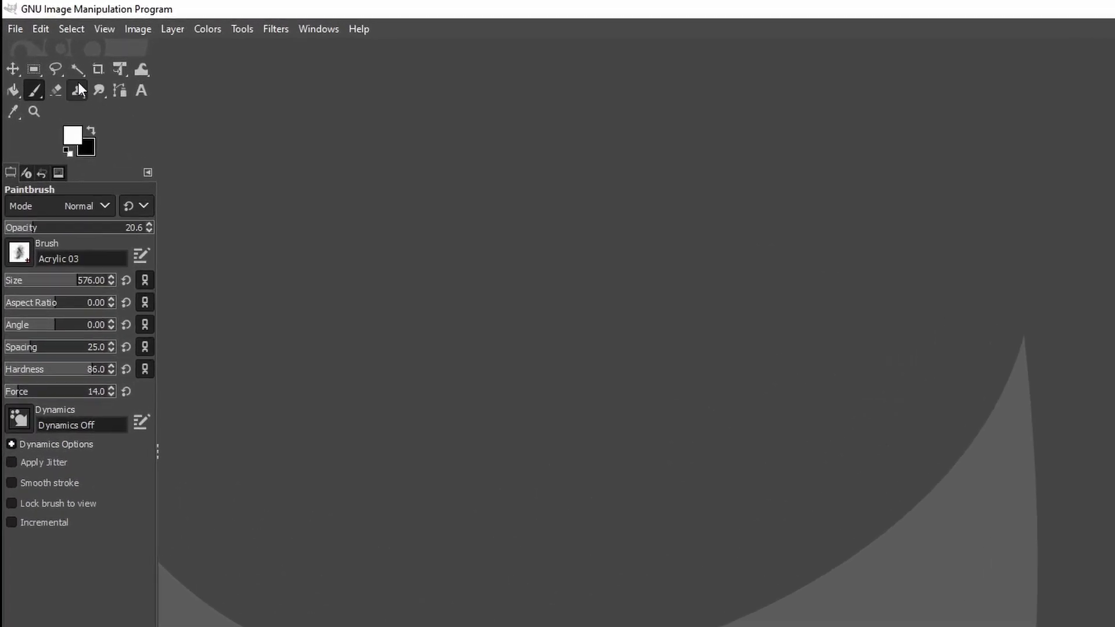
left_click(22, 39)
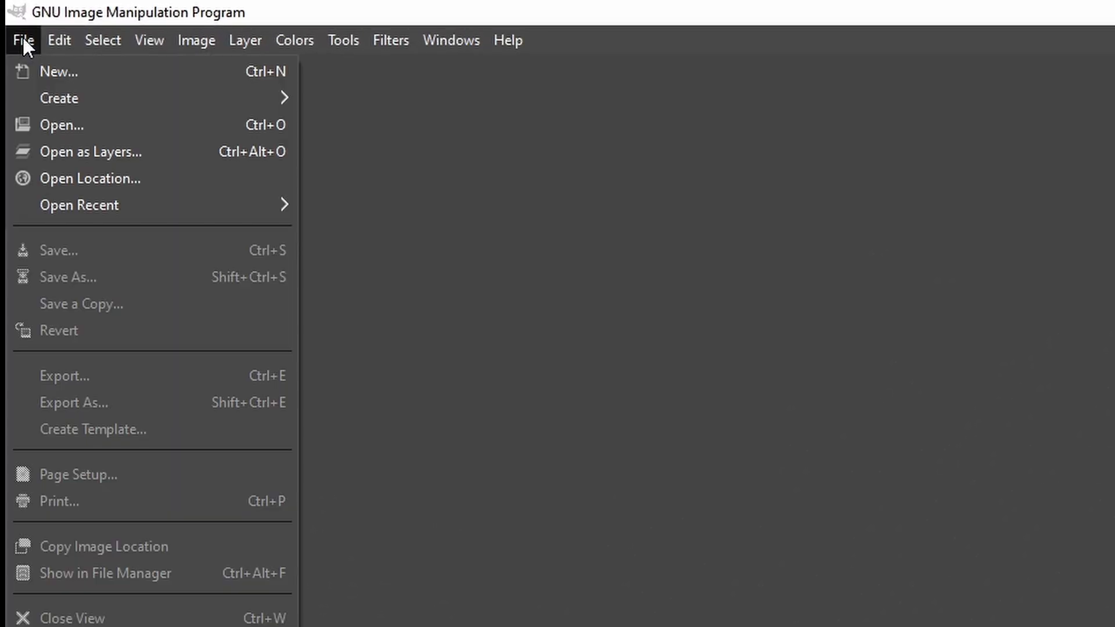
left_click(35, 68)
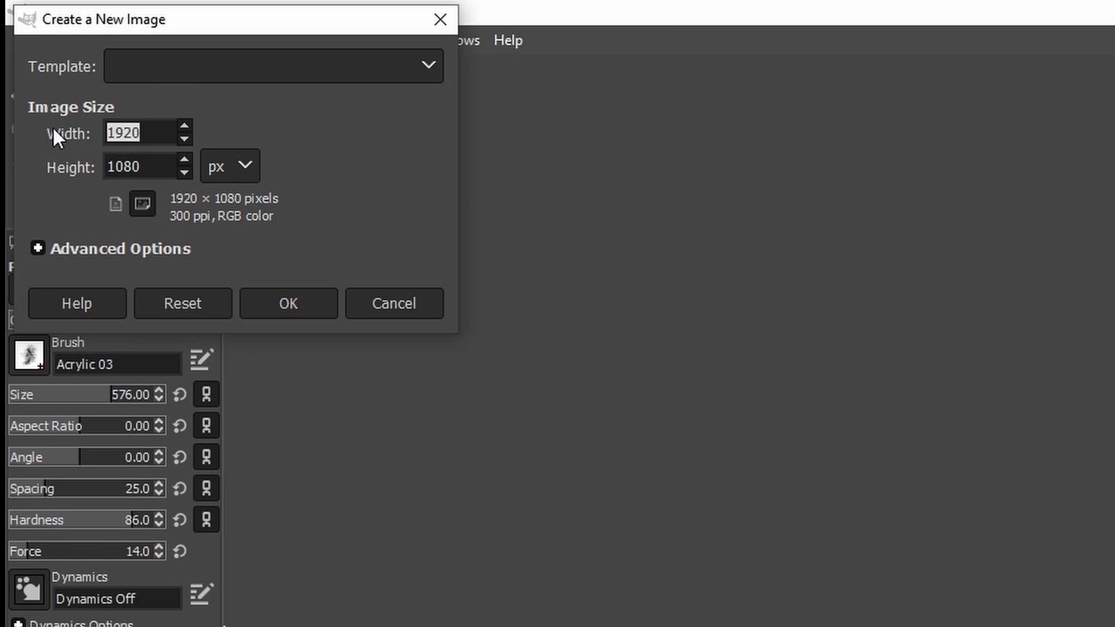
type("4")
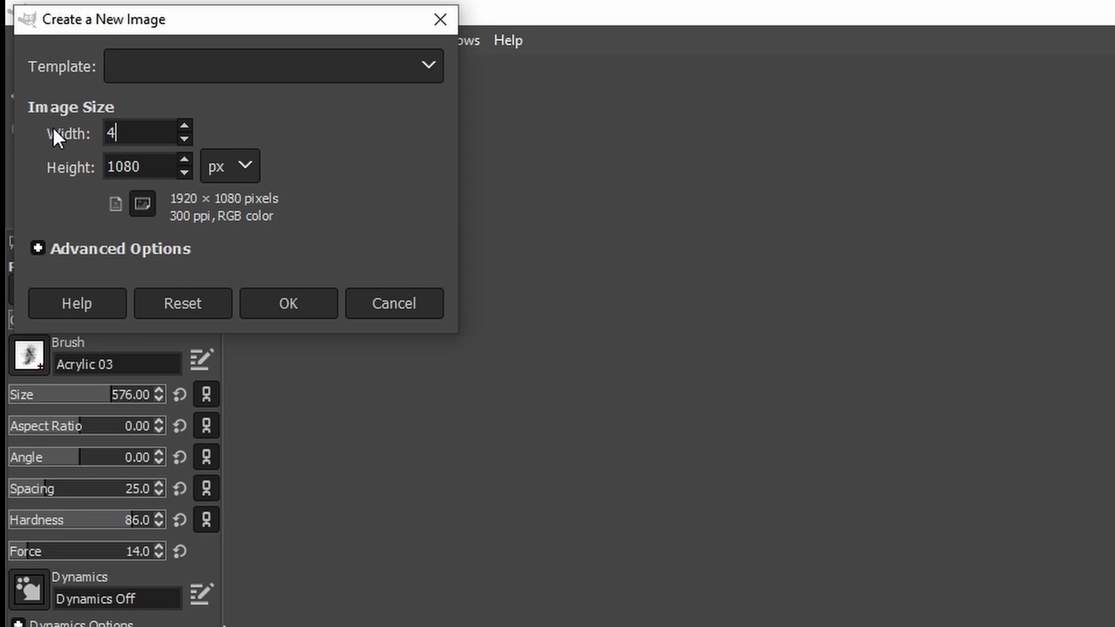
type("096")
key("Tab")
type("4096")
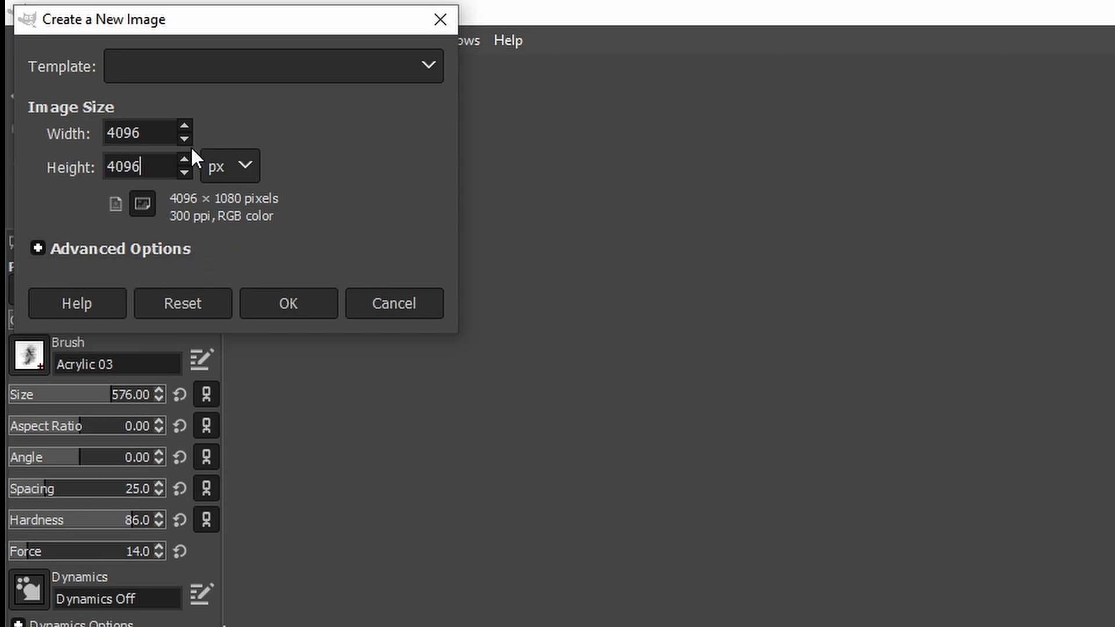
left_click(303, 297)
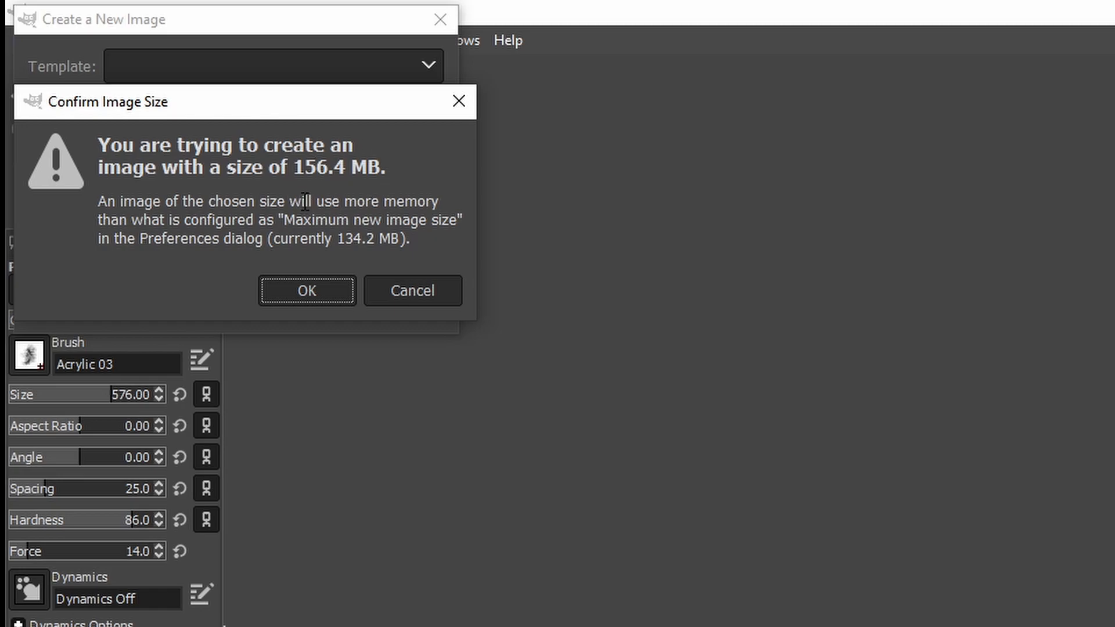
left_click(325, 294)
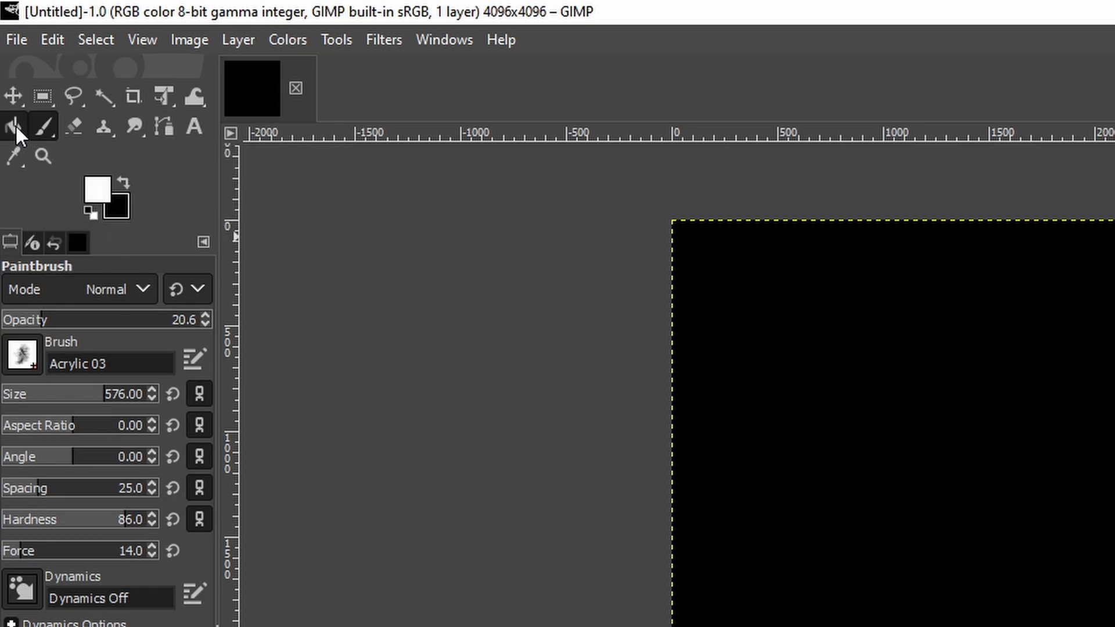
Step: Set the foreground colour's lightness to 30 and bucket-fill the whole black canvas with the resulting dark grey
left_click(15, 126)
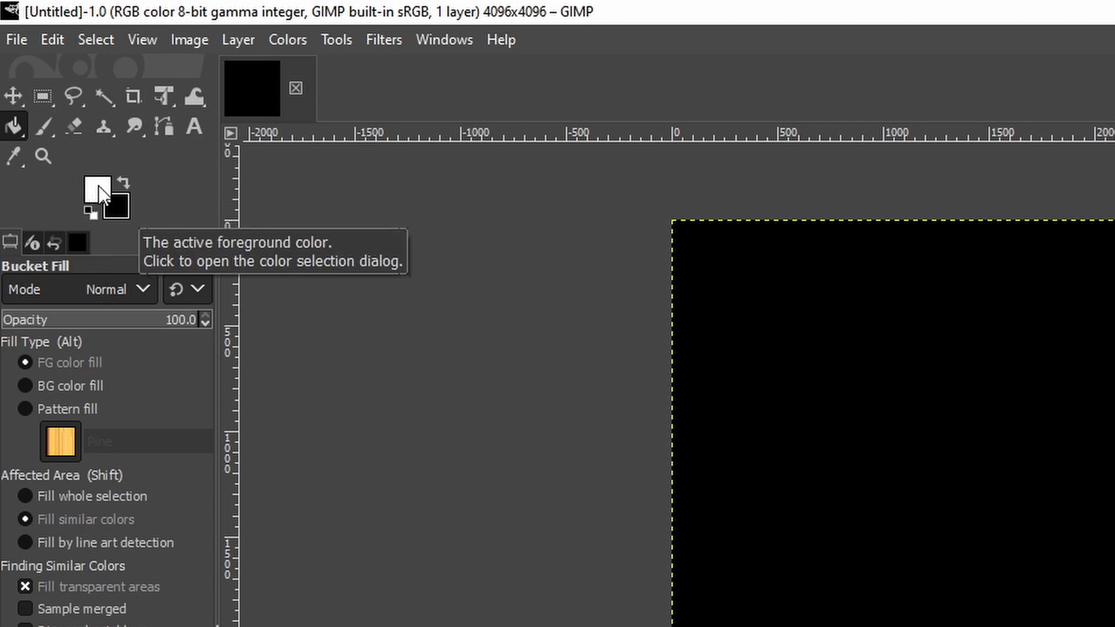
left_click(98, 189)
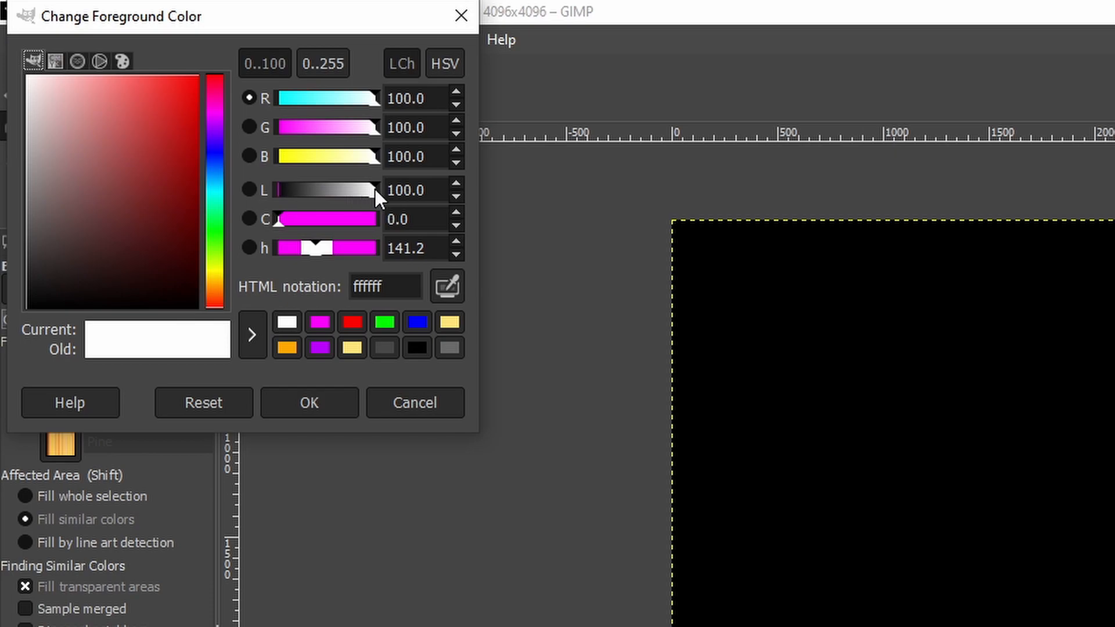
left_click_drag(371, 194, 280, 201)
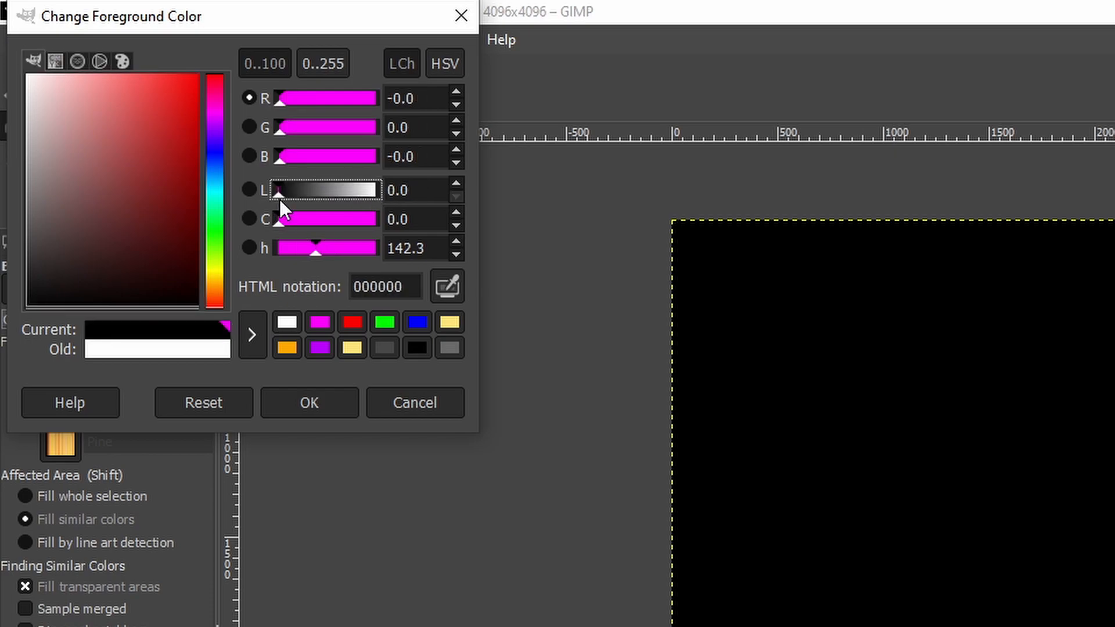
key("Tab")
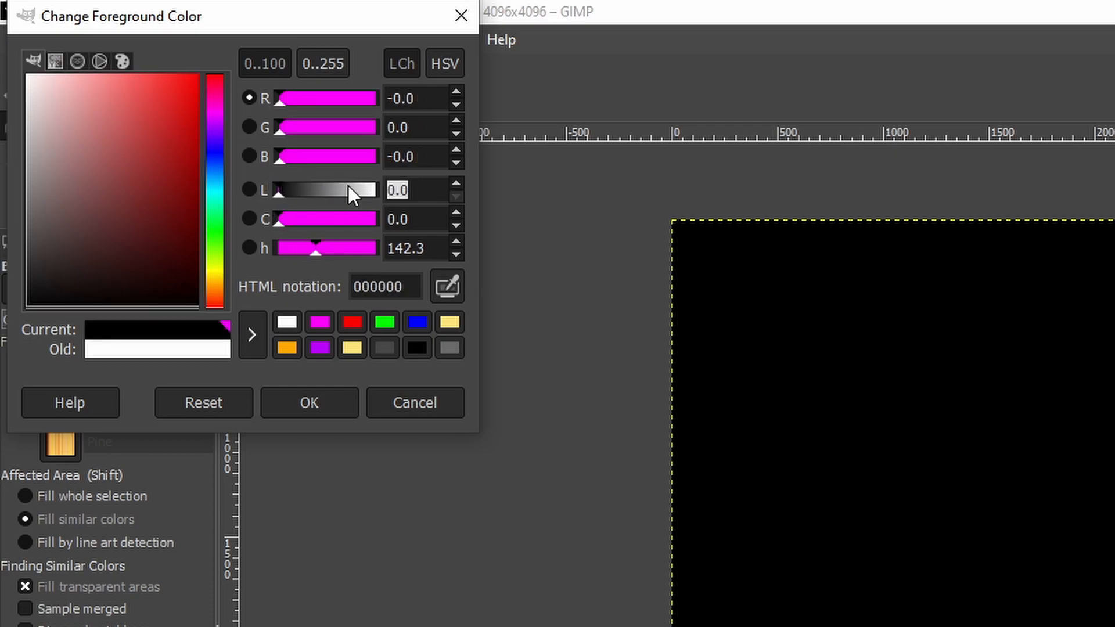
type("30")
key("Return")
key("Return")
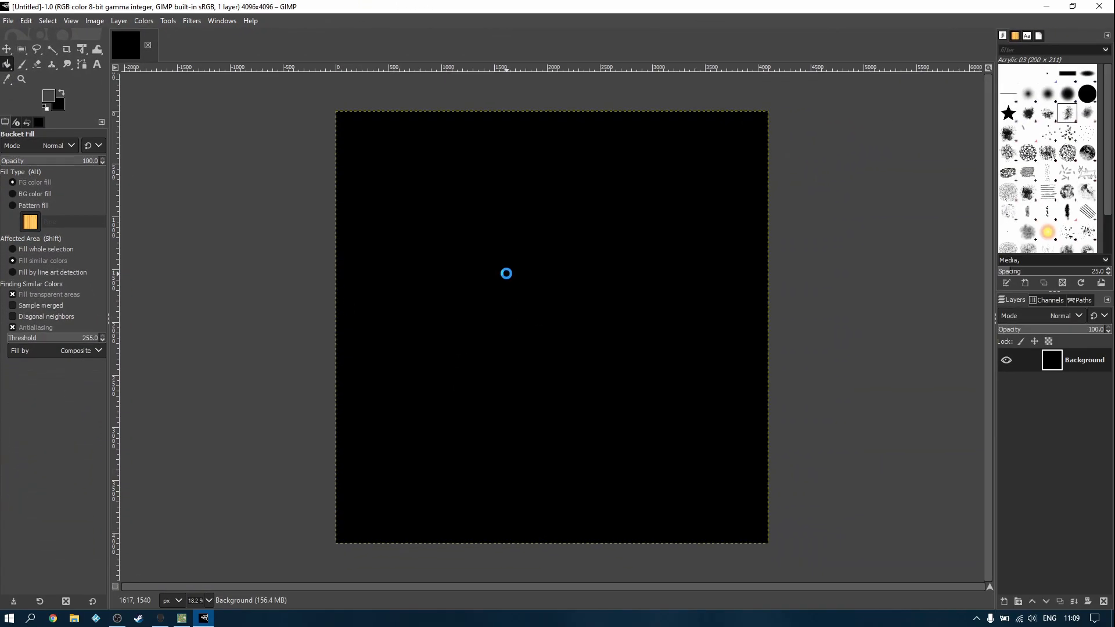
left_click(1012, 546)
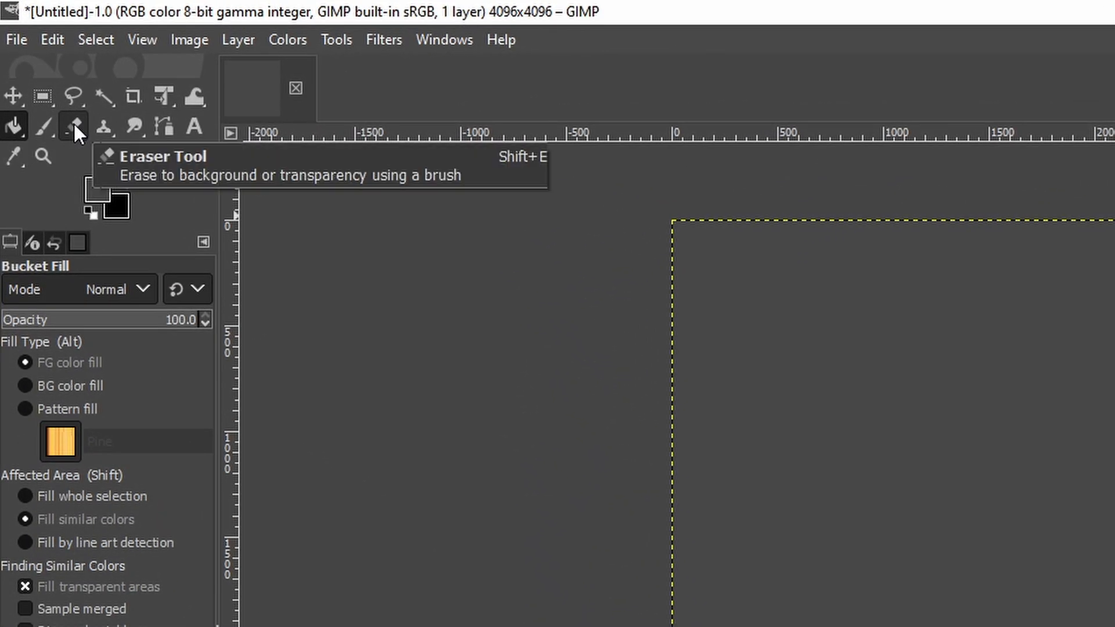
Step: Choose the Eraser with the 2. Hardness 075 brush and set its size to 472
left_click(74, 124)
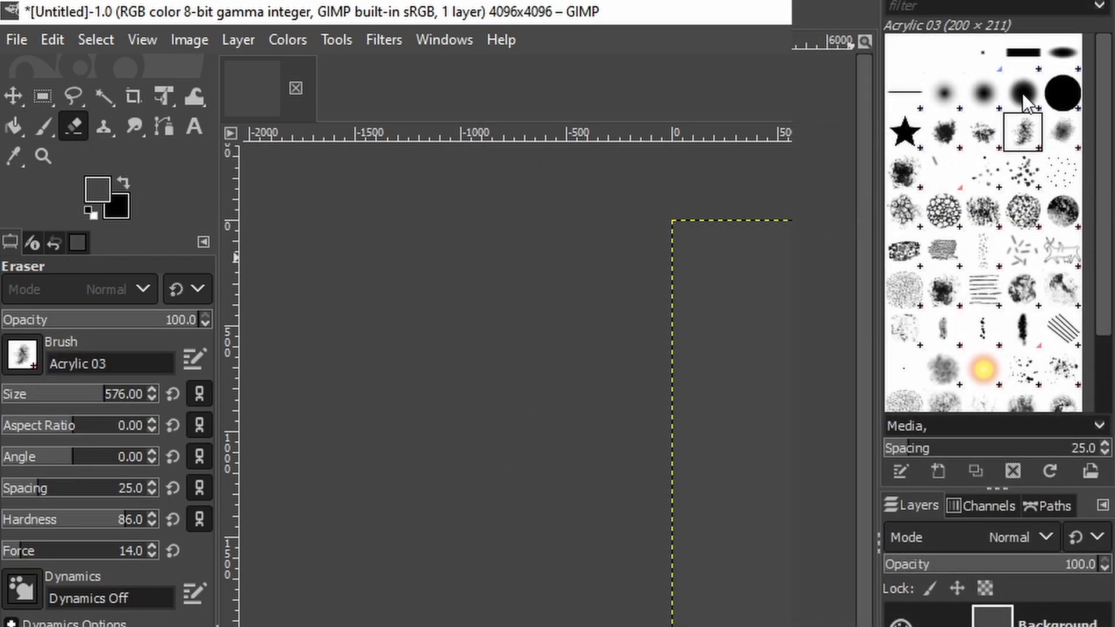
left_click(1022, 93)
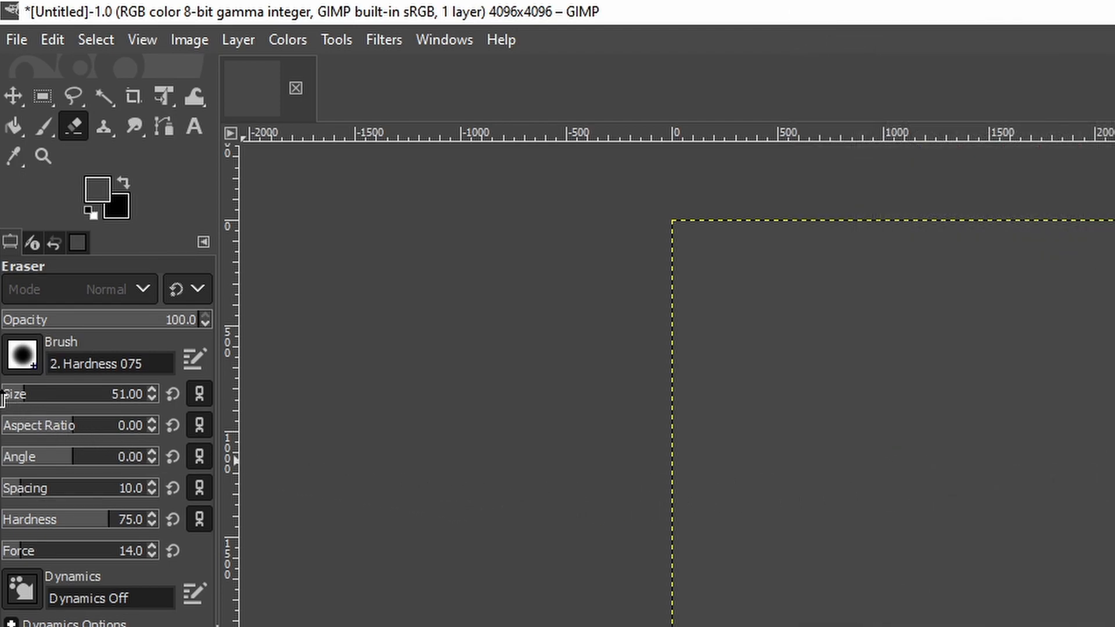
left_click_drag(24, 395, 68, 393)
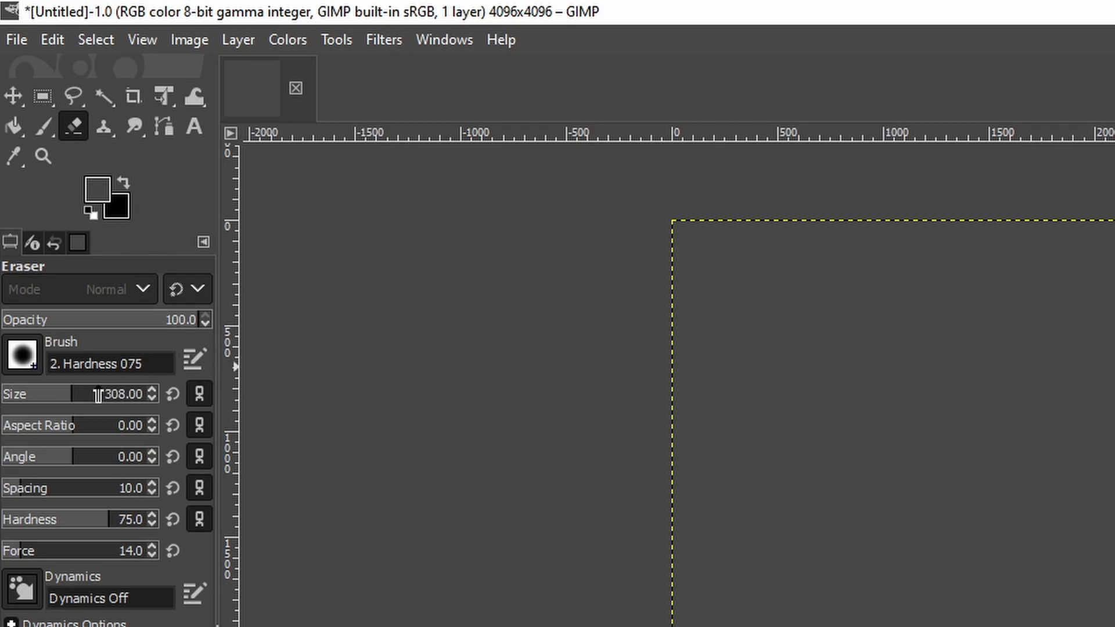
left_click_drag(73, 395, 92, 394)
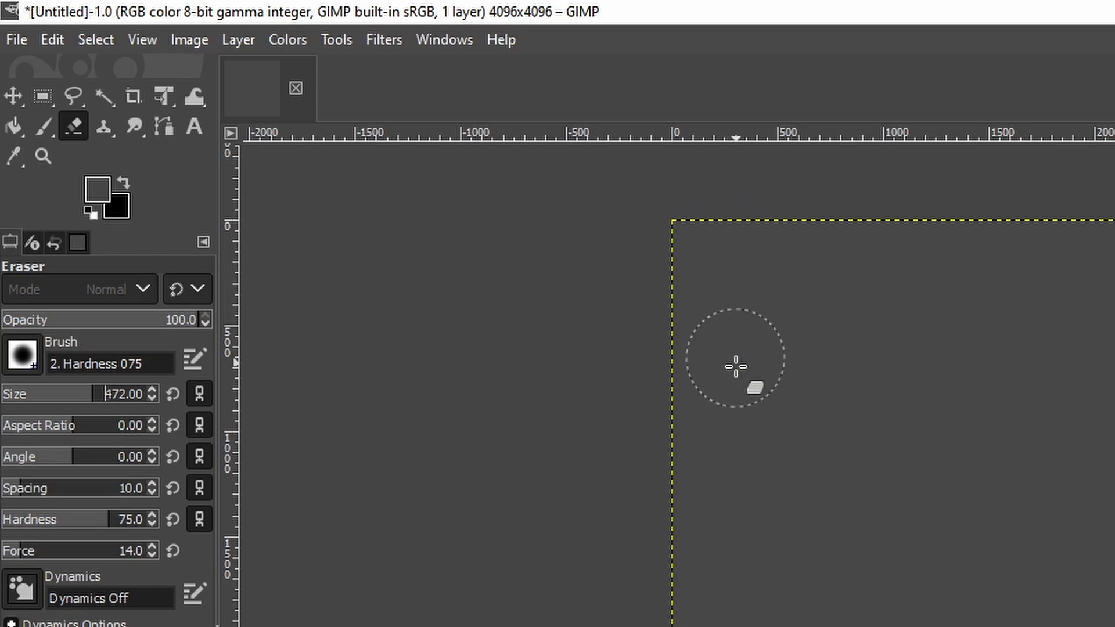
Step: Erase a full-height black strip about 400 px wide along the canvas's left edge, raising the eraser's hardness and force to 100
left_click(699, 249)
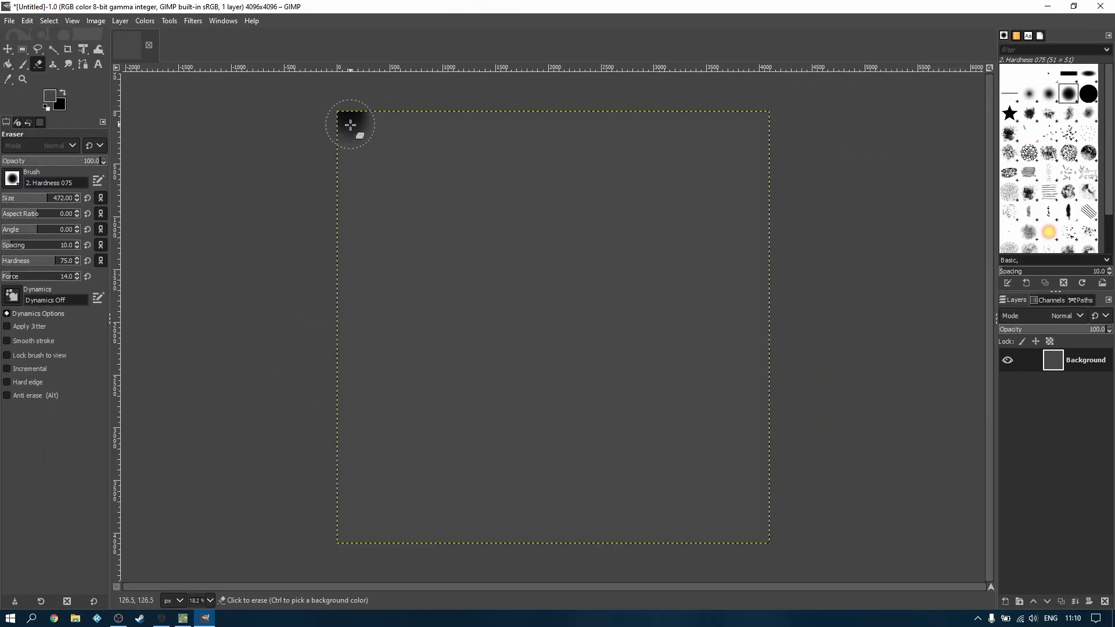
left_click_drag(350, 125, 351, 537)
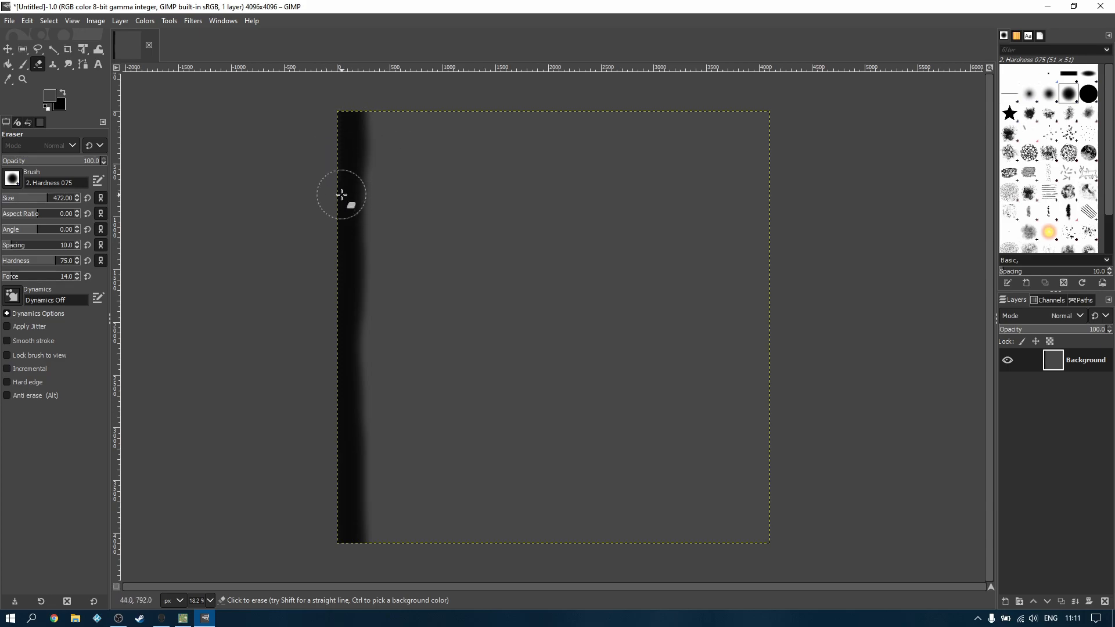
mouse_move(348, 104)
left_mouse_down()
mouse_move(364, 149)
mouse_move(355, 542)
left_mouse_up()
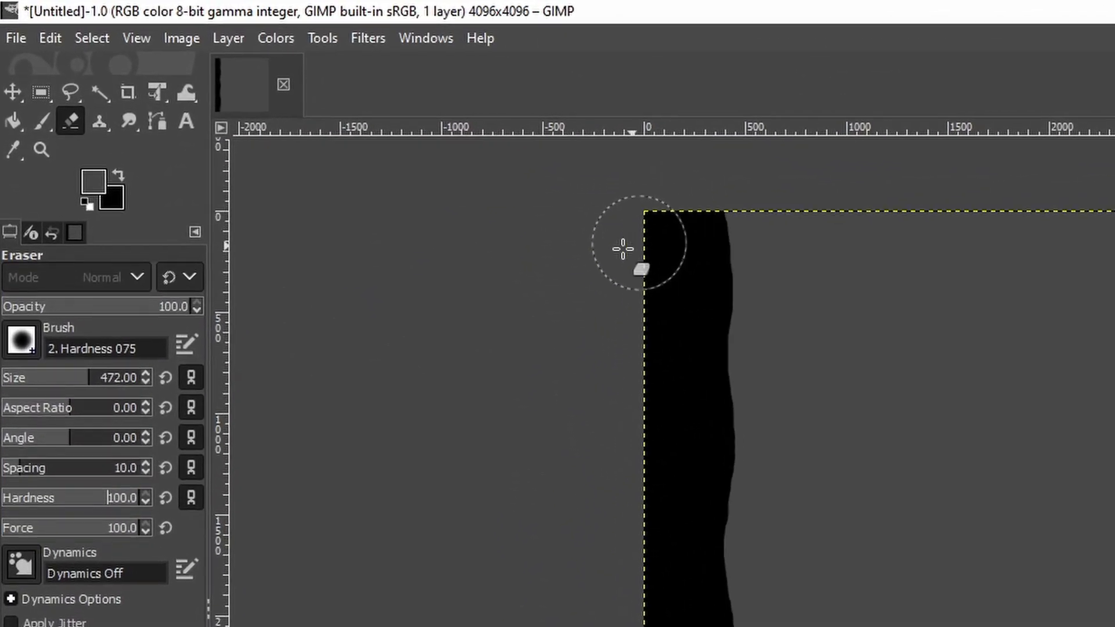
Step: Set the eraser's hardness to 36 and erase a soft-edged black strip down the canvas's left edge
left_click_drag(139, 526, 54, 531)
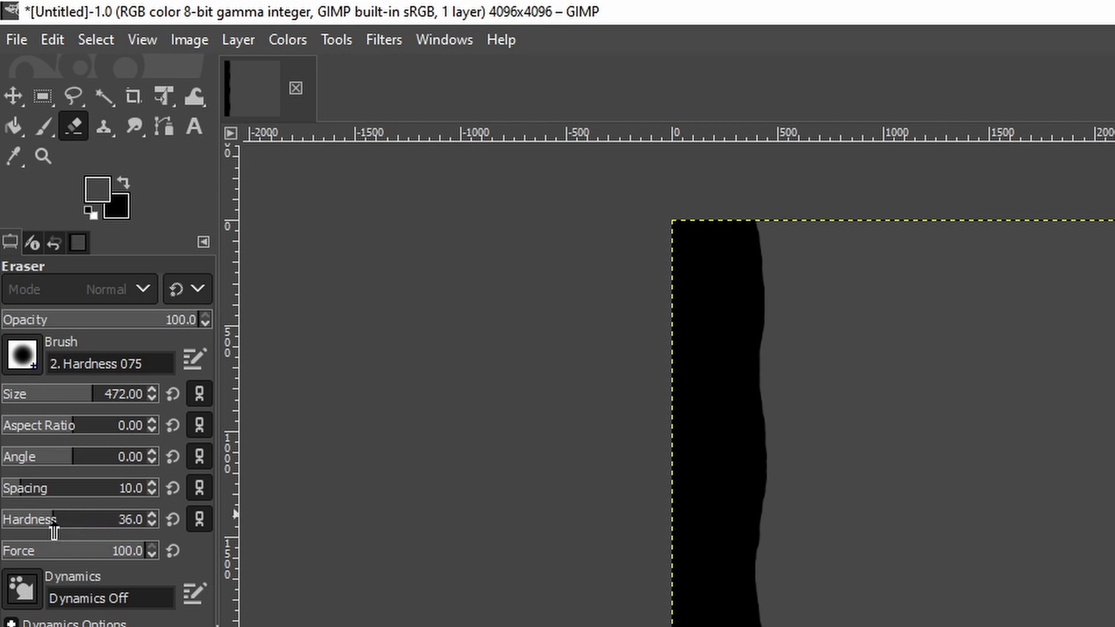
mouse_move(717, 220)
left_mouse_down()
mouse_move(749, 331)
mouse_move(744, 577)
mouse_move(756, 626)
left_mouse_up()
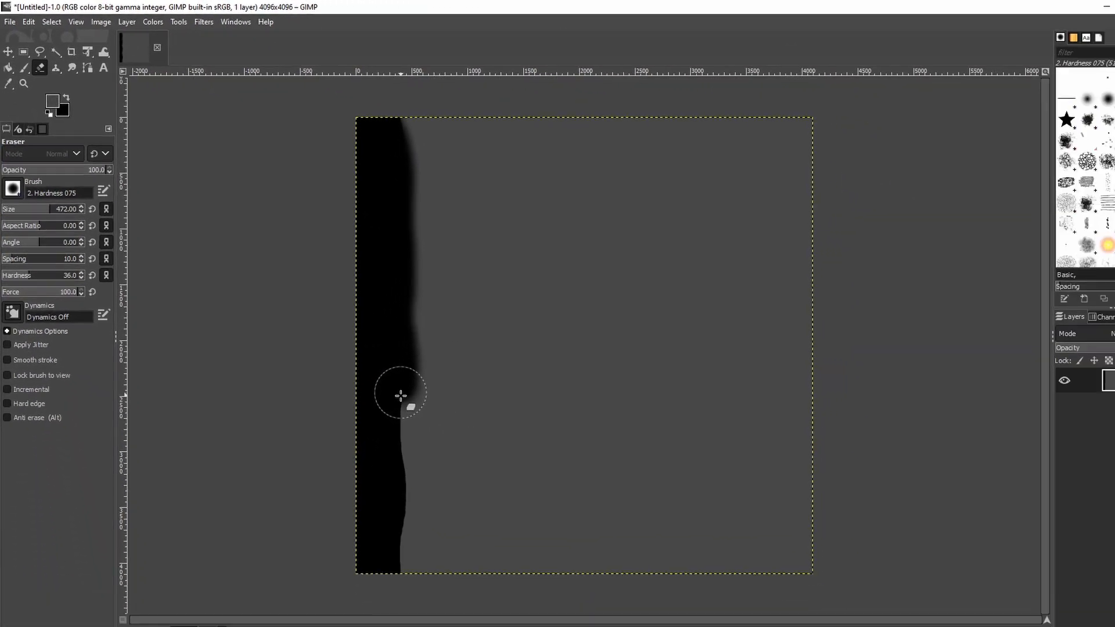
left_click_drag(400, 395, 395, 579)
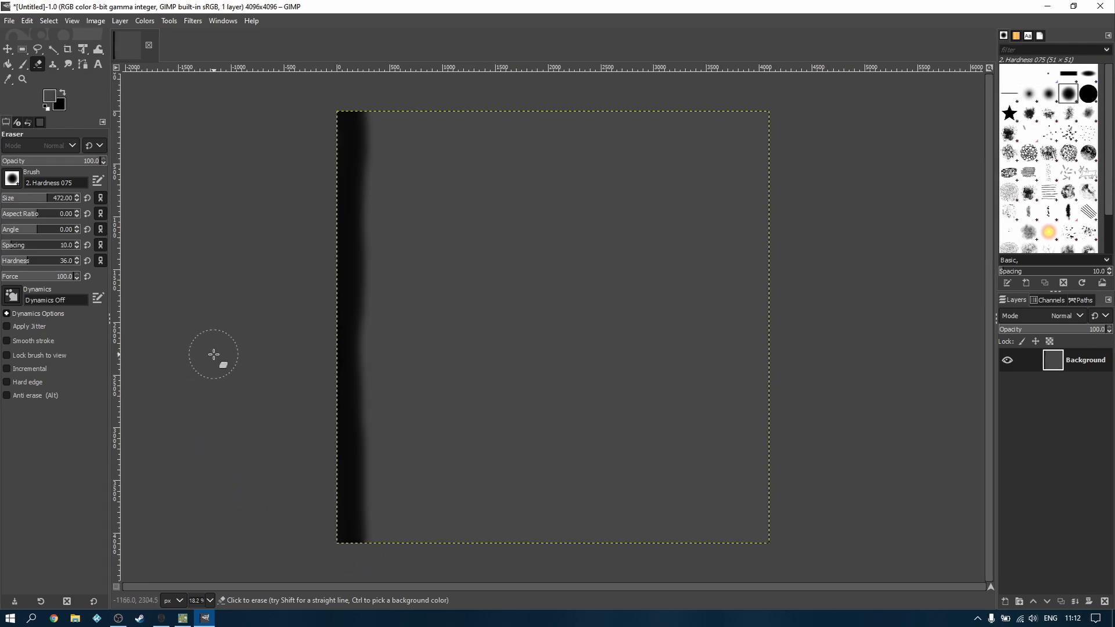
Step: Undo the left-edge erasing and erase an irregular black border around all four edges, leaving two small grey islands along the bottom
key("ctrl+z")
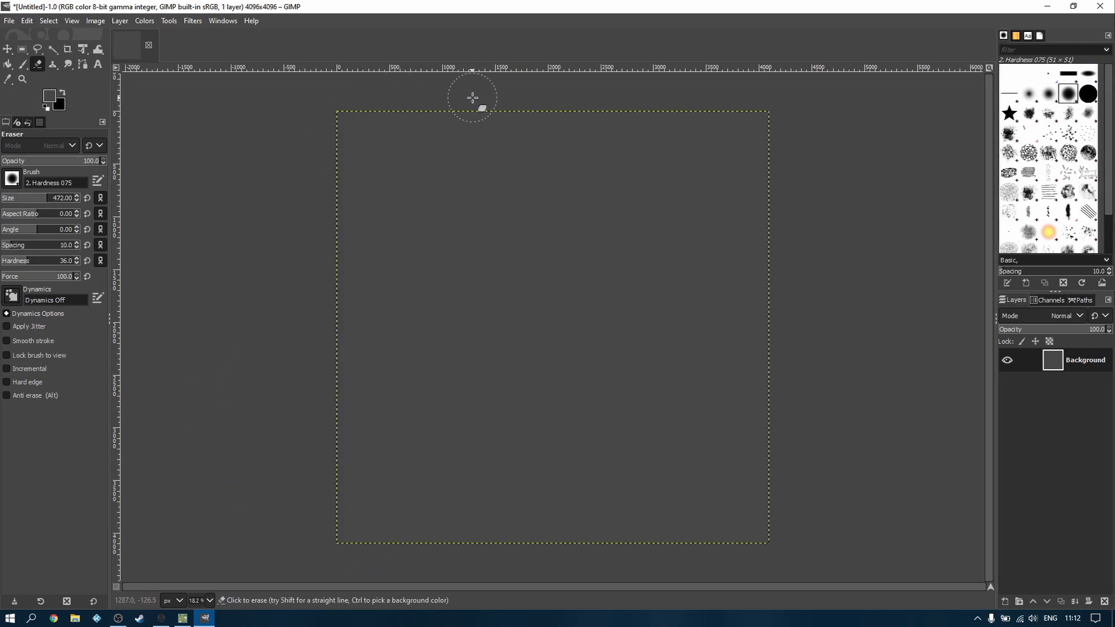
mouse_move(538, 96)
left_mouse_down()
mouse_move(519, 116)
mouse_move(333, 125)
mouse_move(361, 145)
mouse_move(413, 132)
mouse_move(342, 183)
mouse_move(343, 316)
left_mouse_up()
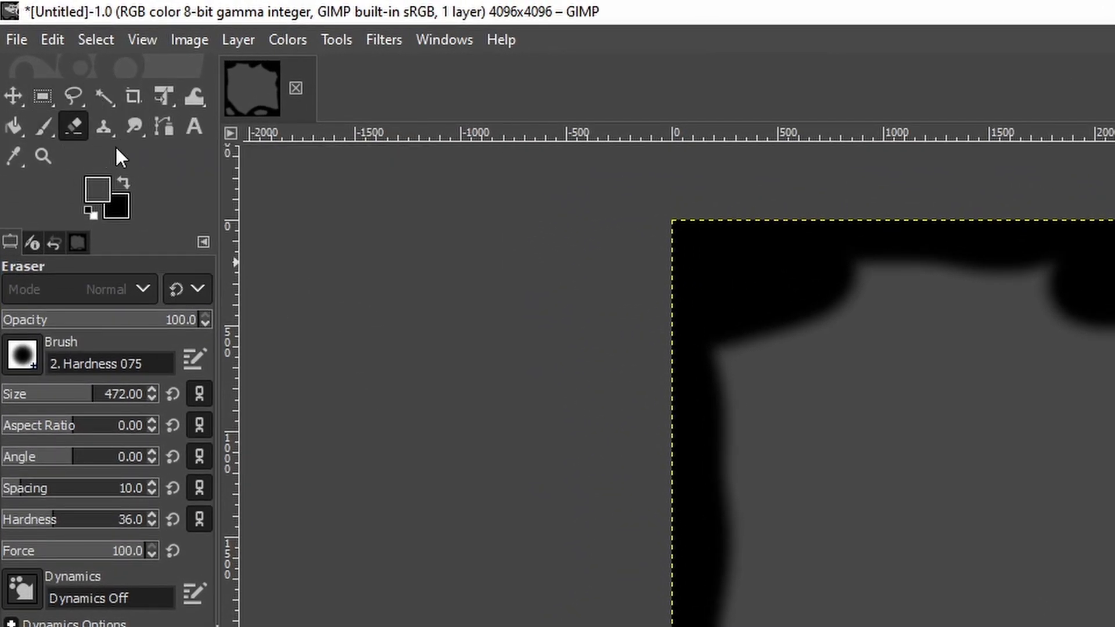
Step: Dodge an irregular bright patch about 750 px wide in the grey area's upper right, using a size 396, hardness 22 brush
left_click(134, 120)
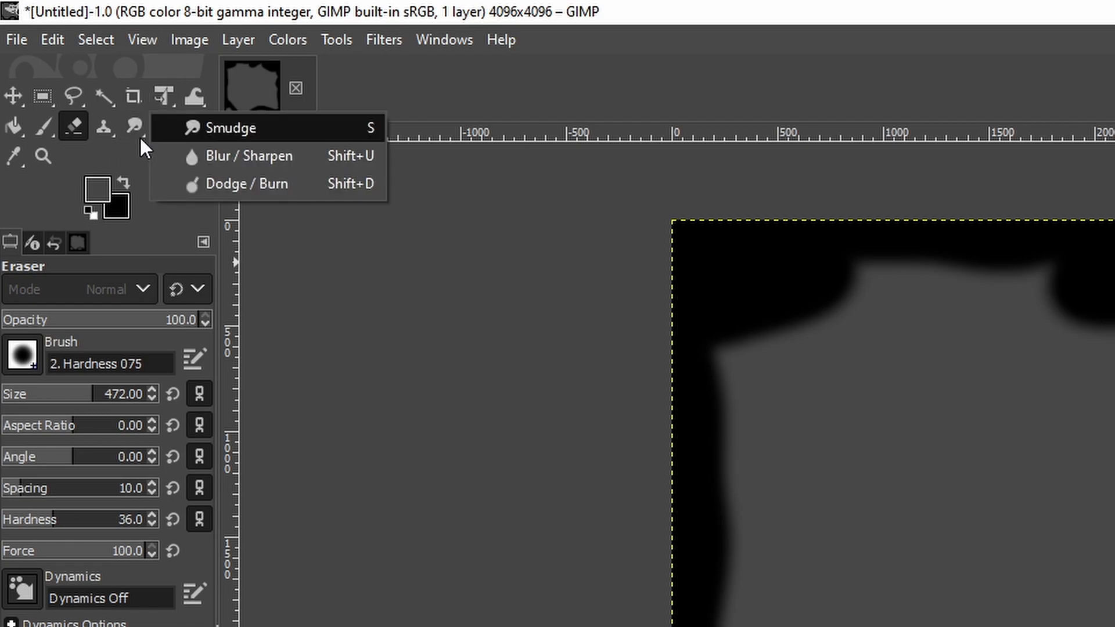
left_click(208, 183)
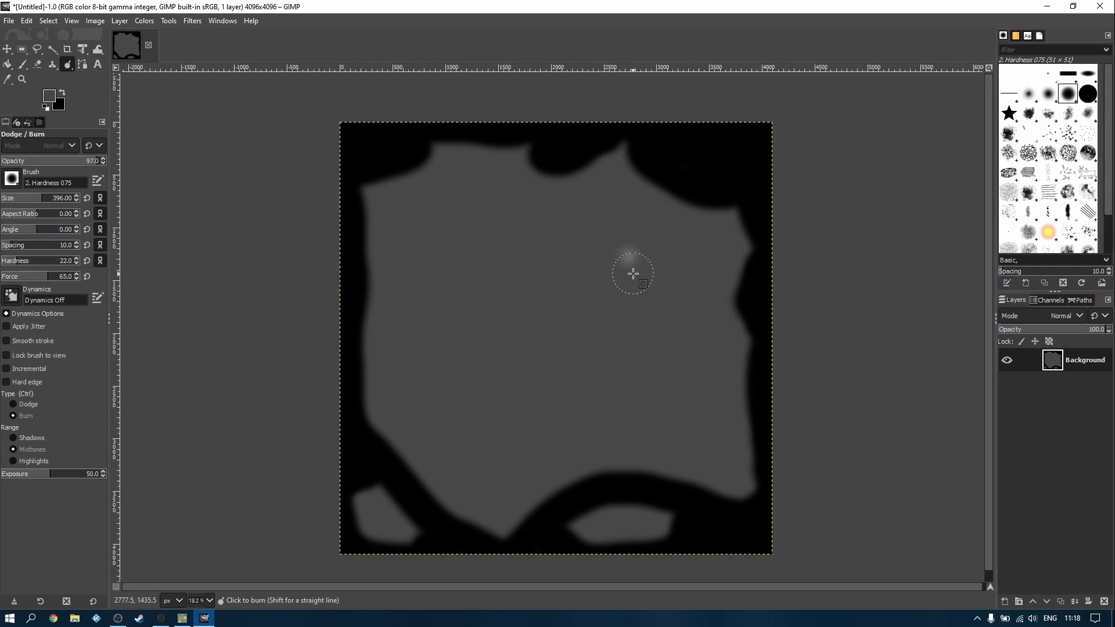
scroll(632, 277, "up", 8)
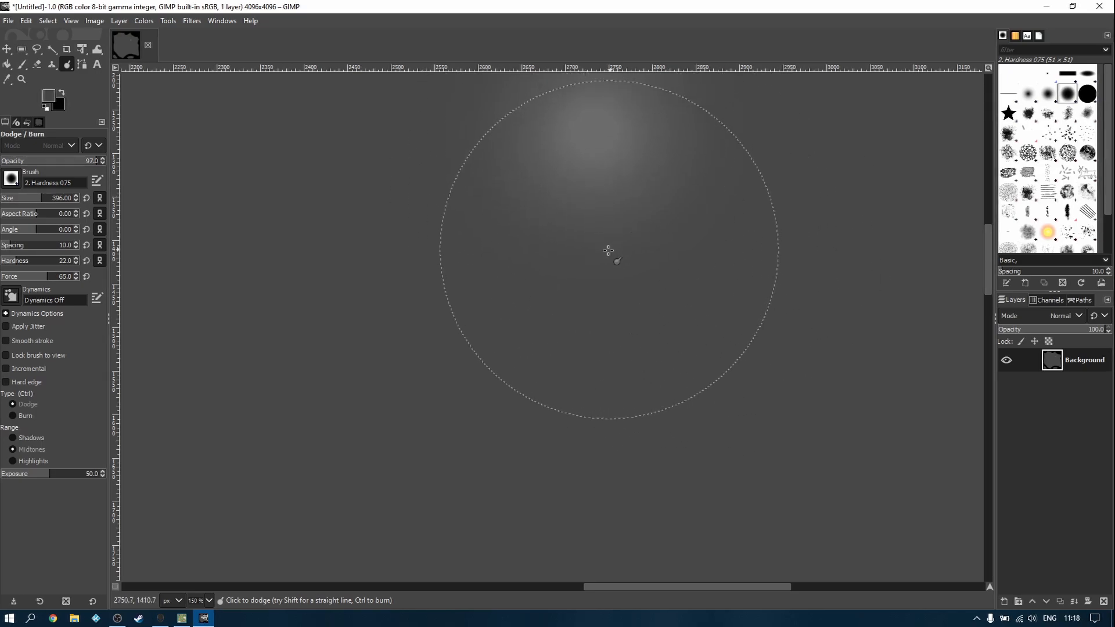
scroll(604, 256, "down", 4)
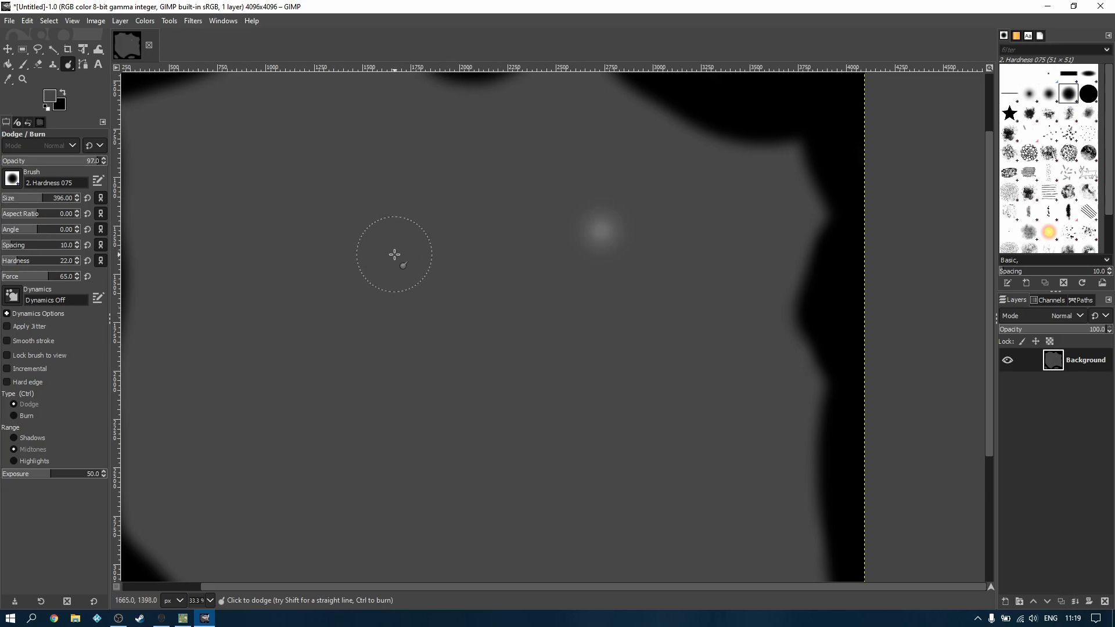
key("ctrl")
mouse_move(610, 246)
left_mouse_down()
mouse_move(640, 262)
mouse_move(624, 223)
mouse_move(587, 210)
mouse_move(586, 280)
mouse_move(624, 318)
mouse_move(655, 317)
mouse_move(657, 293)
mouse_move(604, 292)
mouse_move(594, 303)
mouse_move(563, 293)
mouse_move(538, 264)
mouse_move(548, 230)
mouse_move(572, 282)
mouse_move(630, 288)
mouse_move(597, 318)
mouse_move(579, 314)
mouse_move(592, 337)
mouse_move(606, 337)
mouse_move(601, 268)
mouse_move(628, 287)
mouse_move(639, 277)
mouse_move(611, 283)
mouse_move(607, 311)
mouse_move(636, 323)
mouse_move(656, 411)
mouse_move(635, 435)
mouse_move(599, 350)
mouse_move(568, 375)
mouse_move(541, 361)
mouse_move(629, 374)
mouse_move(626, 330)
mouse_move(594, 347)
mouse_move(606, 291)
mouse_move(596, 331)
mouse_move(563, 320)
mouse_move(570, 331)
mouse_move(555, 343)
mouse_move(559, 302)
mouse_move(581, 313)
left_mouse_up()
scroll(407, 324, "down", 3)
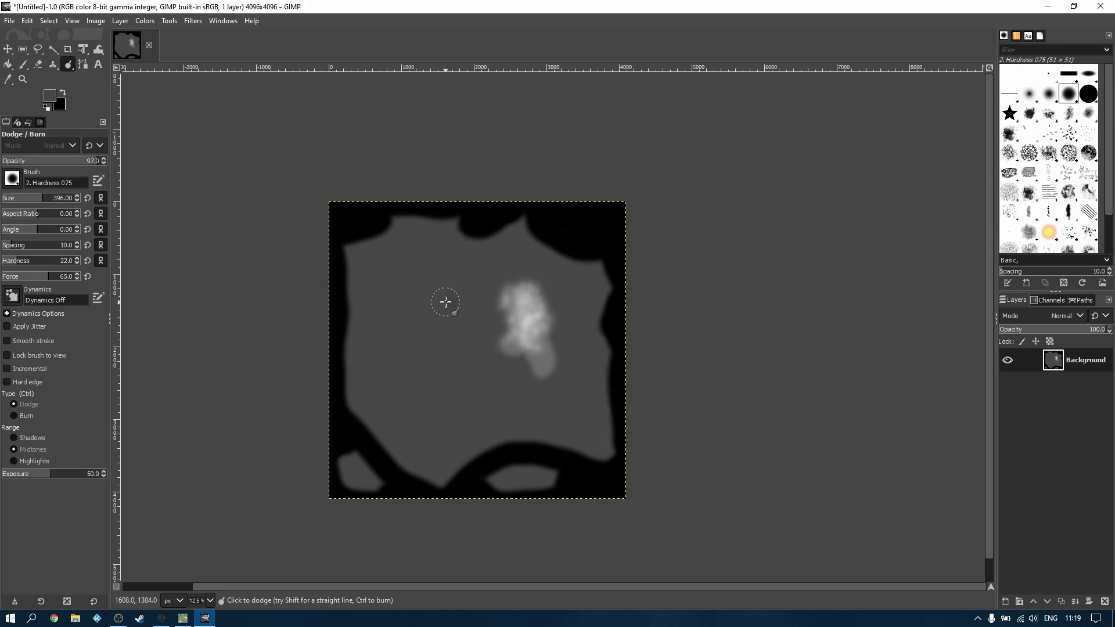
Step: Burn a dark hollow into the grey area west of the bright patch and another near its southwestern edge
scroll(442, 303, "up", 3)
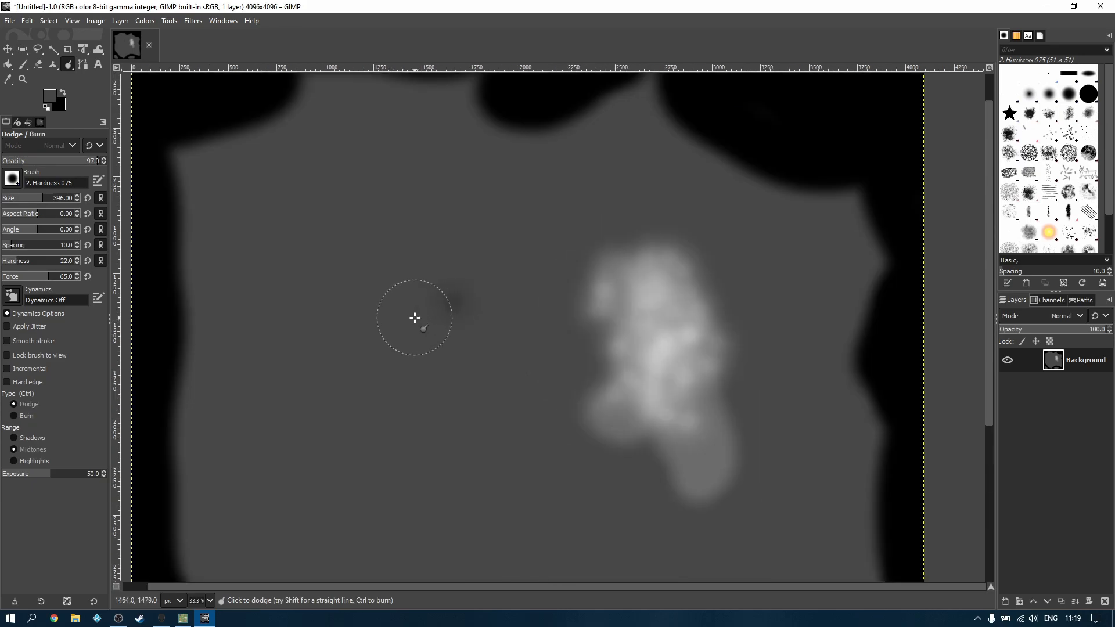
key("ctrl")
mouse_move(455, 330)
left_mouse_down()
mouse_move(456, 359)
mouse_move(396, 375)
left_mouse_up()
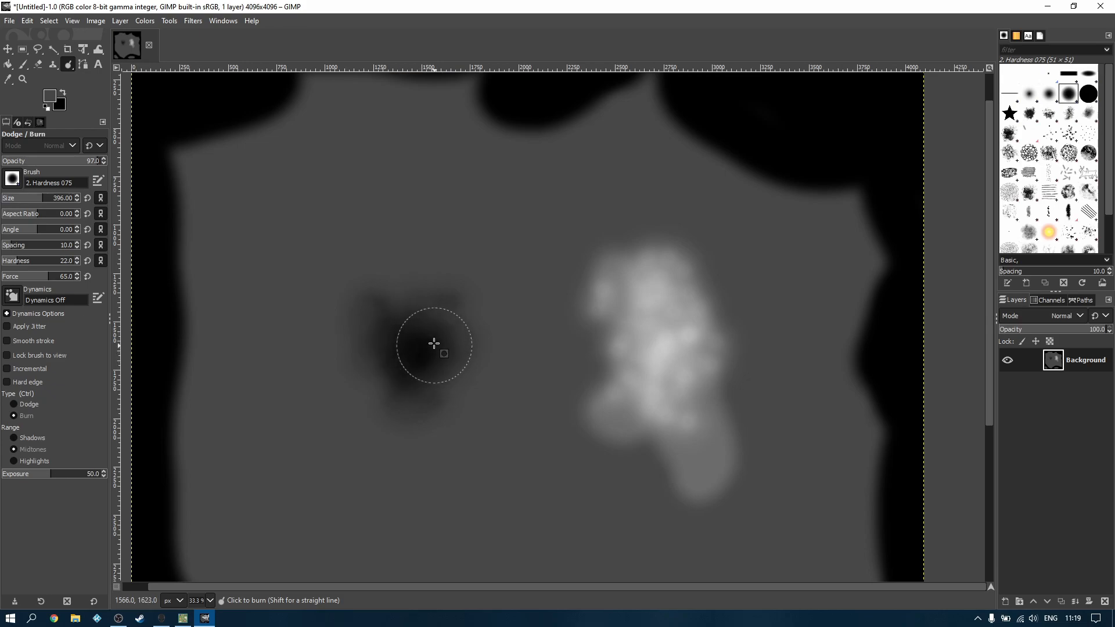
left_click(419, 348, "ctrl")
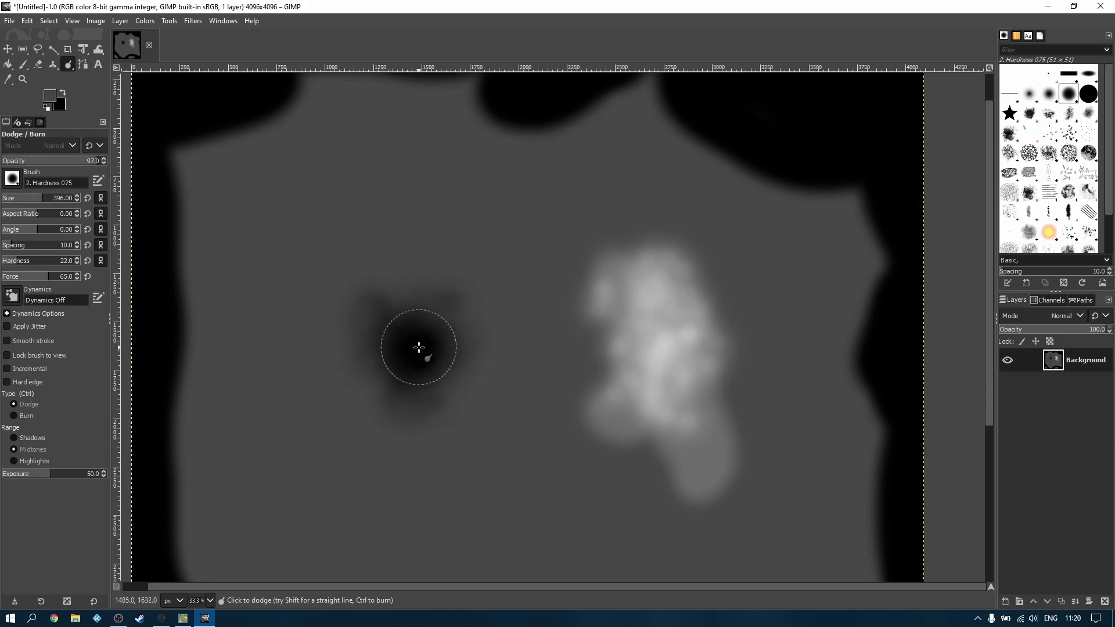
scroll(443, 386, "down", 2)
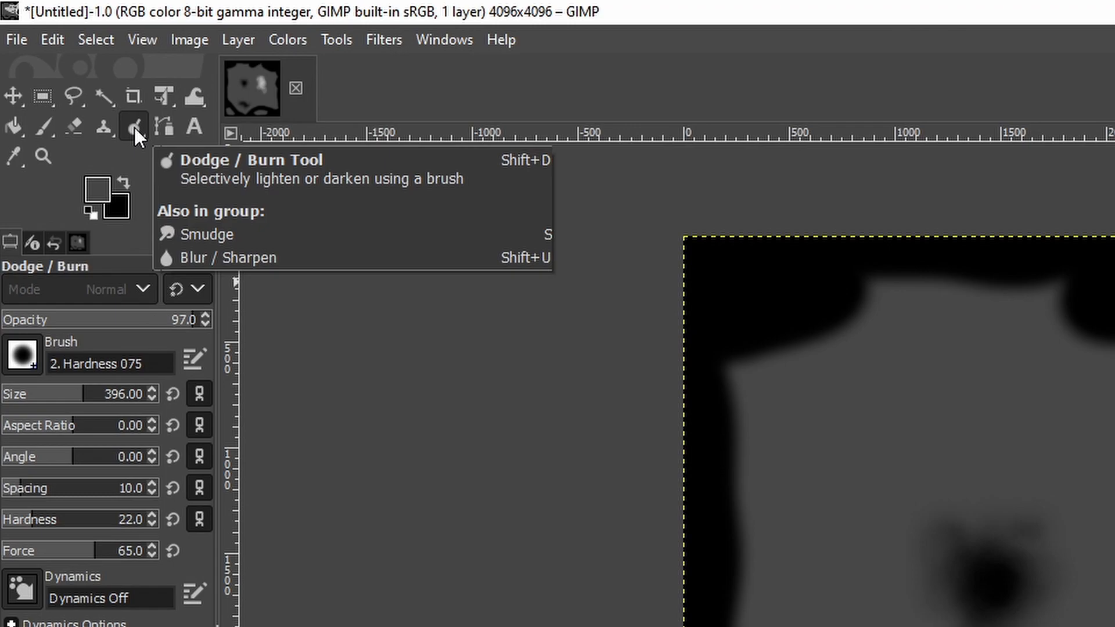
Step: Smudge the black border inward at the upper left, west side and upper right, and join the northern border to the upper dark hollow
right_click(134, 127)
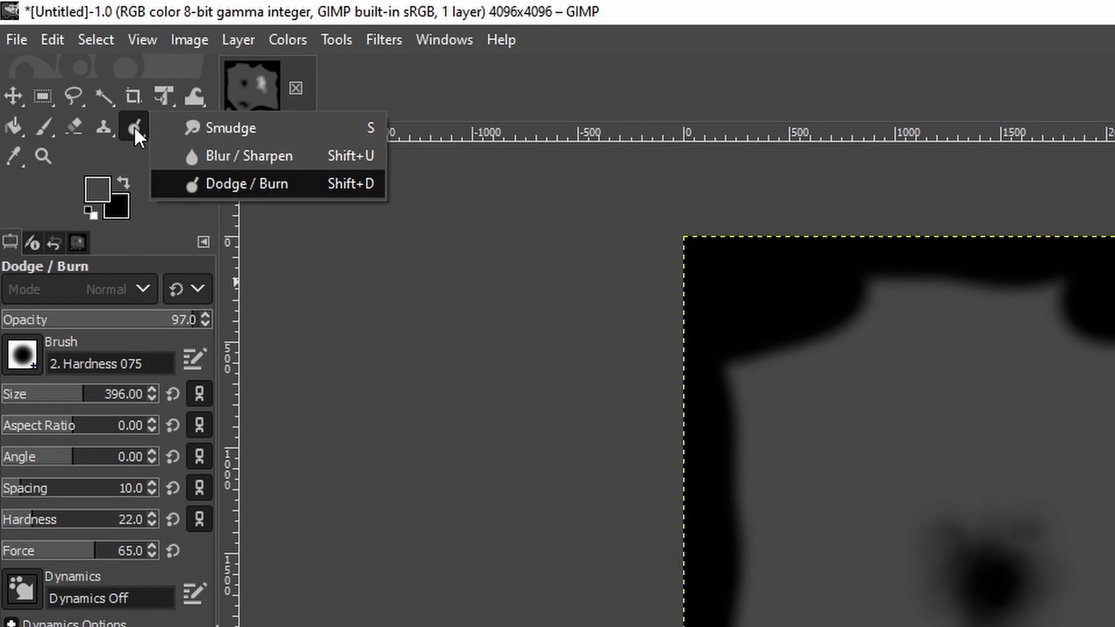
left_click(200, 128)
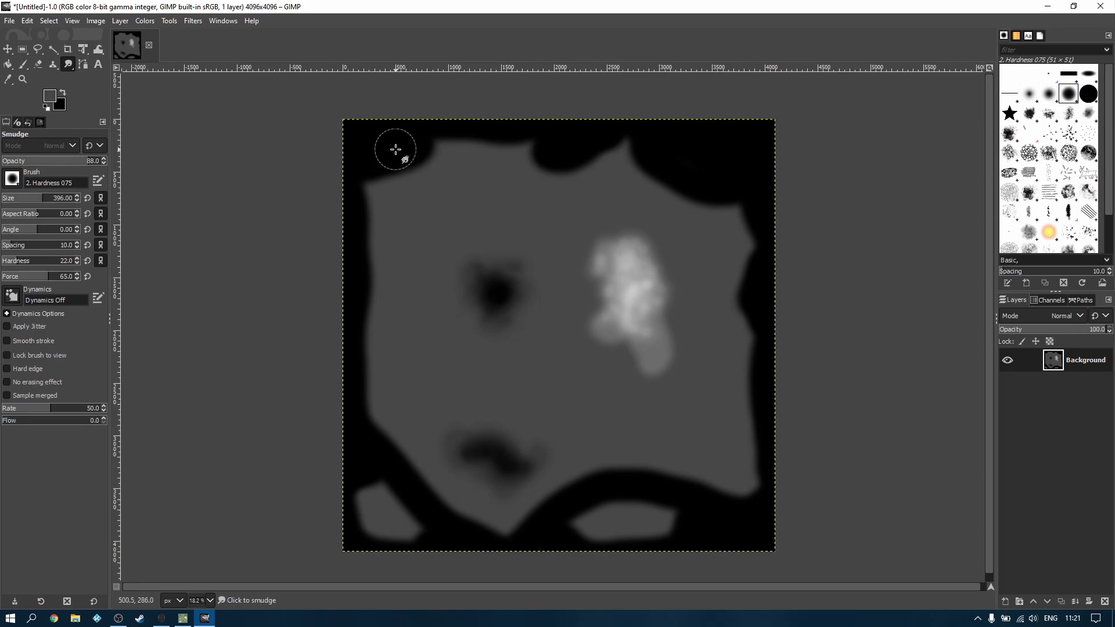
mouse_move(397, 150)
left_mouse_down()
mouse_move(436, 204)
mouse_move(388, 170)
mouse_move(424, 229)
mouse_move(407, 175)
mouse_move(436, 233)
left_mouse_up()
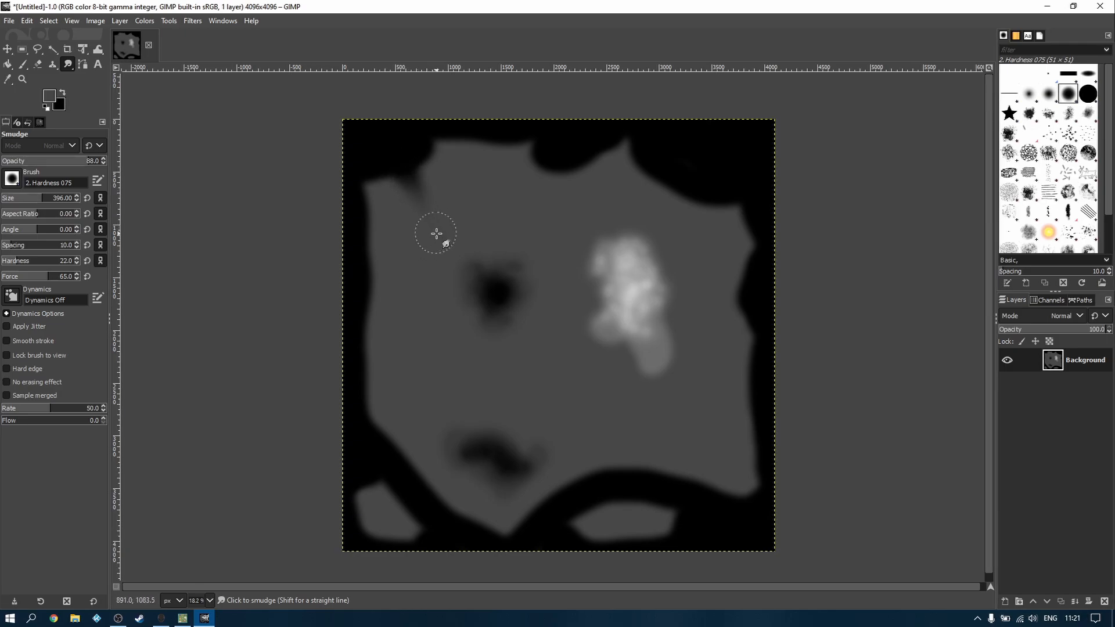
mouse_move(550, 159)
left_mouse_down()
mouse_move(522, 202)
mouse_move(542, 162)
mouse_move(503, 184)
left_mouse_up()
mouse_move(540, 172)
left_mouse_down()
mouse_move(522, 212)
mouse_move(553, 164)
mouse_move(525, 209)
mouse_move(533, 180)
mouse_move(516, 230)
mouse_move(531, 185)
mouse_move(513, 244)
mouse_move(538, 174)
mouse_move(502, 278)
left_mouse_up()
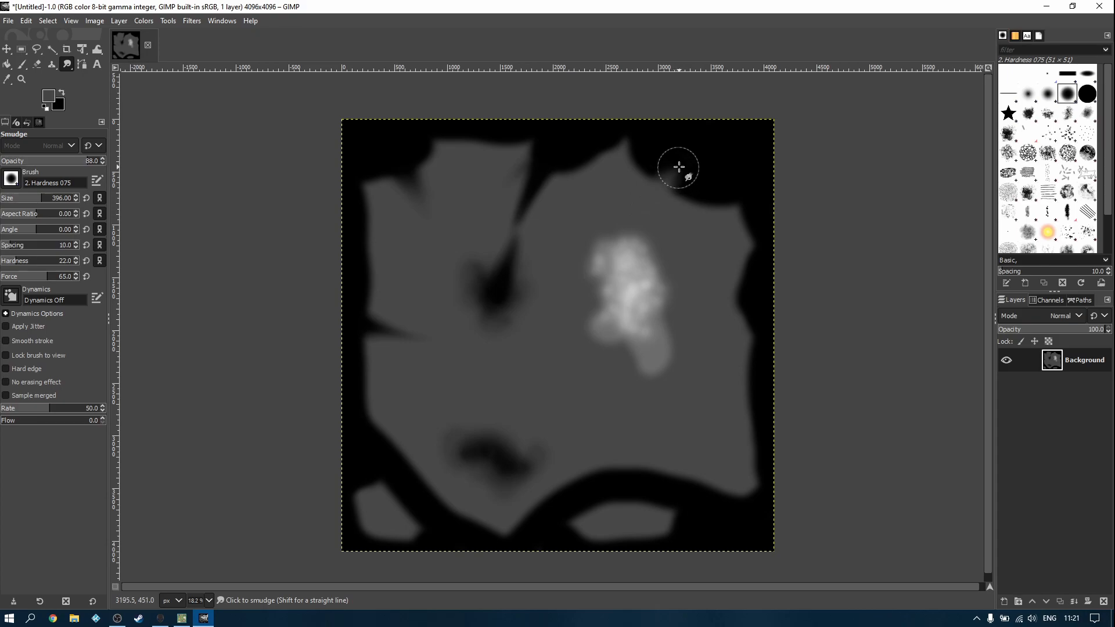
mouse_move(680, 168)
left_mouse_down()
mouse_move(689, 210)
mouse_move(679, 201)
mouse_move(677, 182)
mouse_move(694, 213)
left_mouse_up()
Step: Smudge the bright patch's edges outward into ragged ridges and smear a dark notch into its lower end
mouse_move(638, 278)
left_mouse_down()
mouse_move(615, 284)
mouse_move(676, 253)
mouse_move(642, 256)
mouse_move(664, 236)
mouse_move(645, 248)
mouse_move(642, 211)
mouse_move(637, 249)
mouse_move(608, 219)
mouse_move(680, 335)
left_mouse_up()
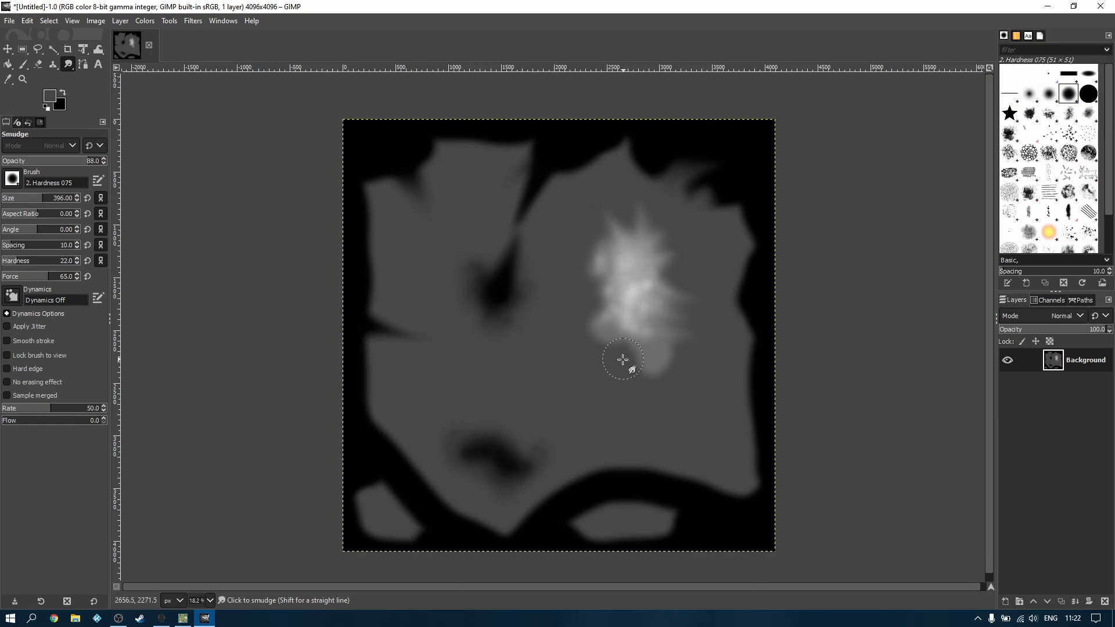
mouse_move(617, 368)
left_mouse_down()
mouse_move(634, 329)
mouse_move(616, 366)
mouse_move(635, 310)
mouse_move(621, 352)
left_mouse_up()
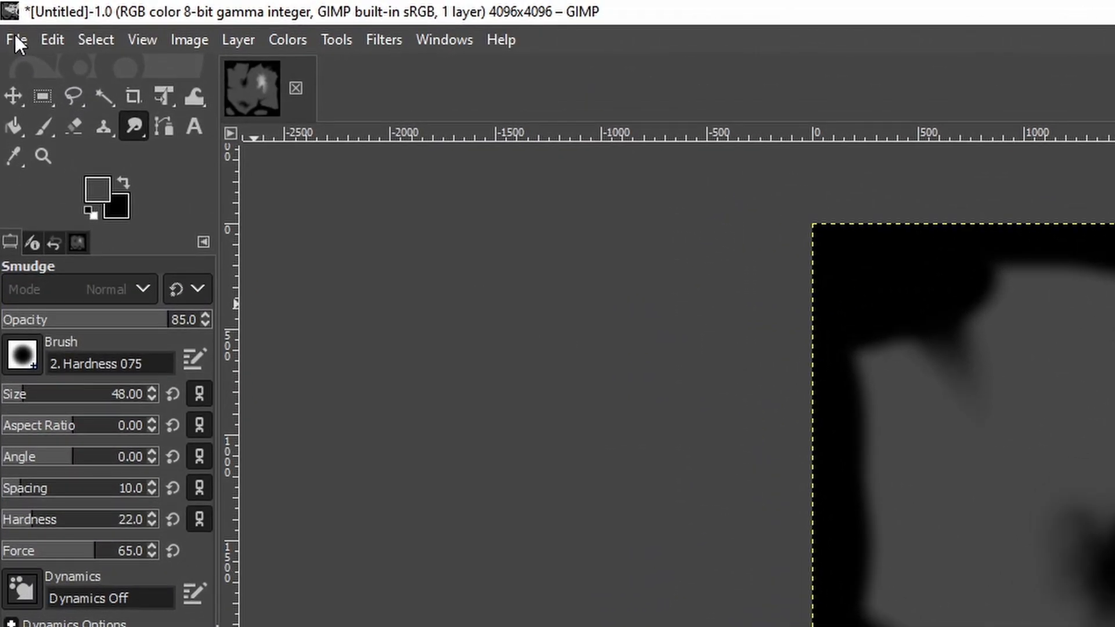
Step: Start exporting the image and choose the kingen map folder on the Desktop as the destination
left_click(10, 21)
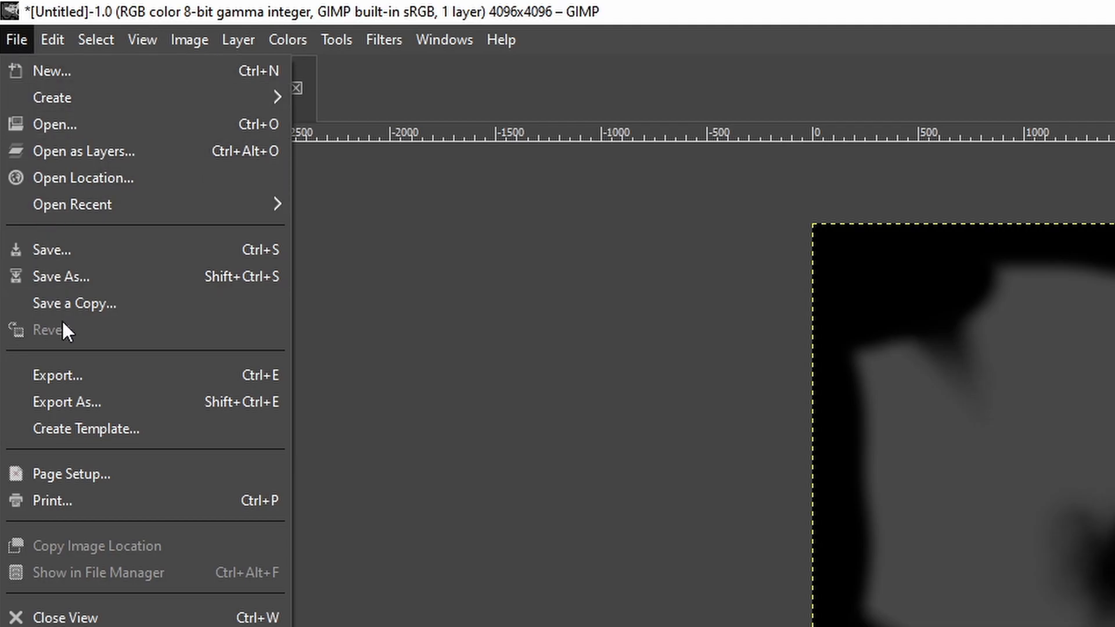
left_click(61, 373)
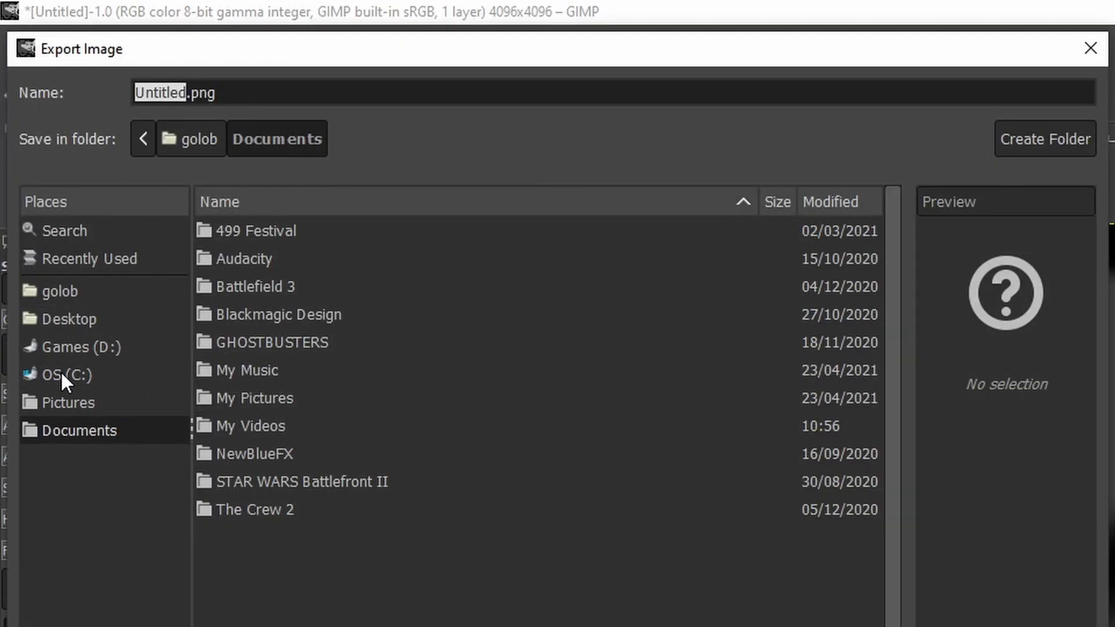
left_click(80, 318)
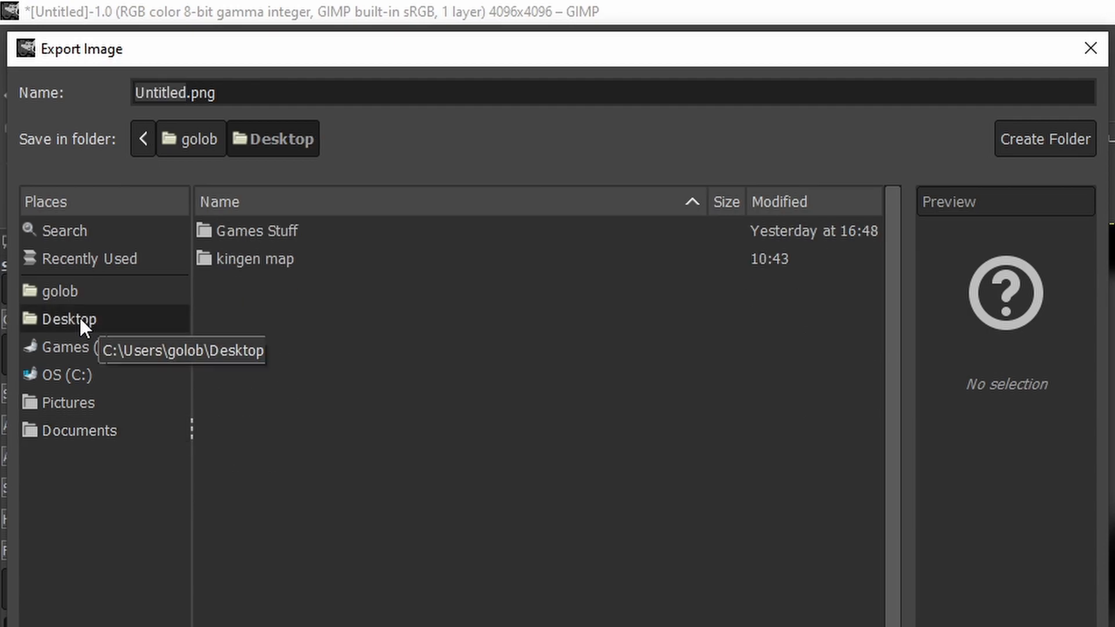
left_click(266, 260)
double_click(266, 259)
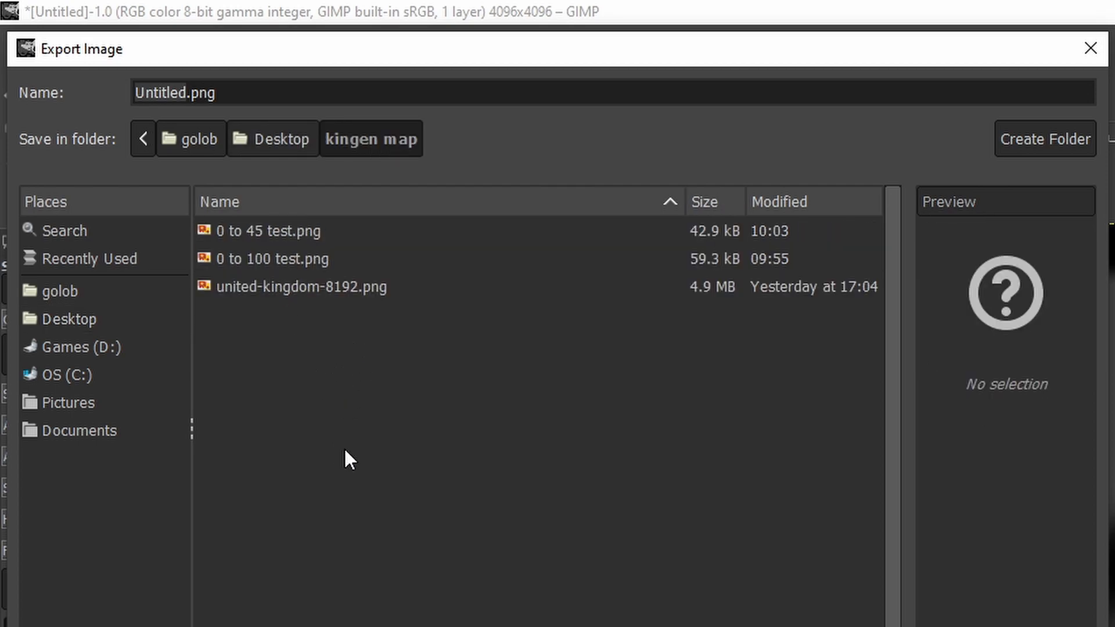
Step: Name the exported file test30.png and proceed to the PNG export options
left_click(186, 93)
key("BackSpace")
key("BackSpace")
key("BackSpace")
key("BackSpace")
key("BackSpace")
key("BackSpace")
key("BackSpace")
key("BackSpace")
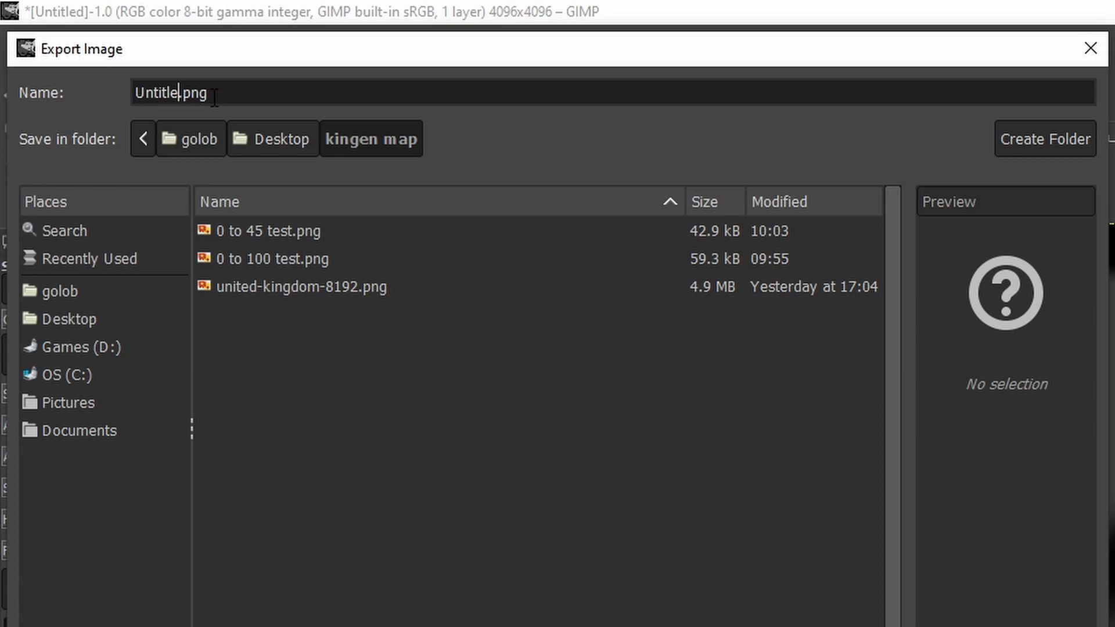
type("test")
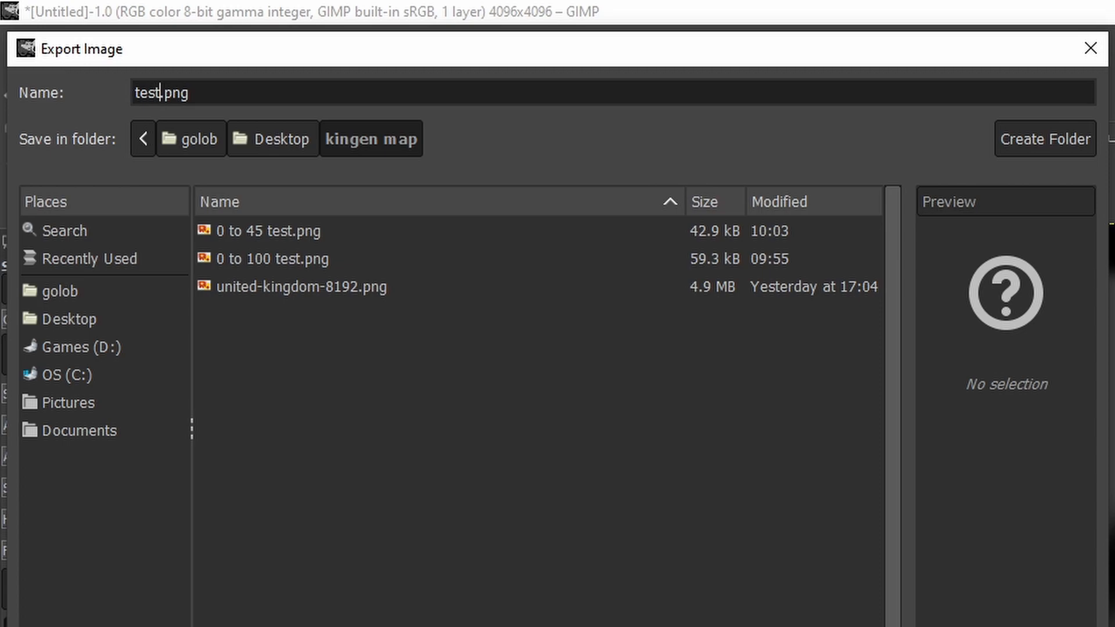
type("30")
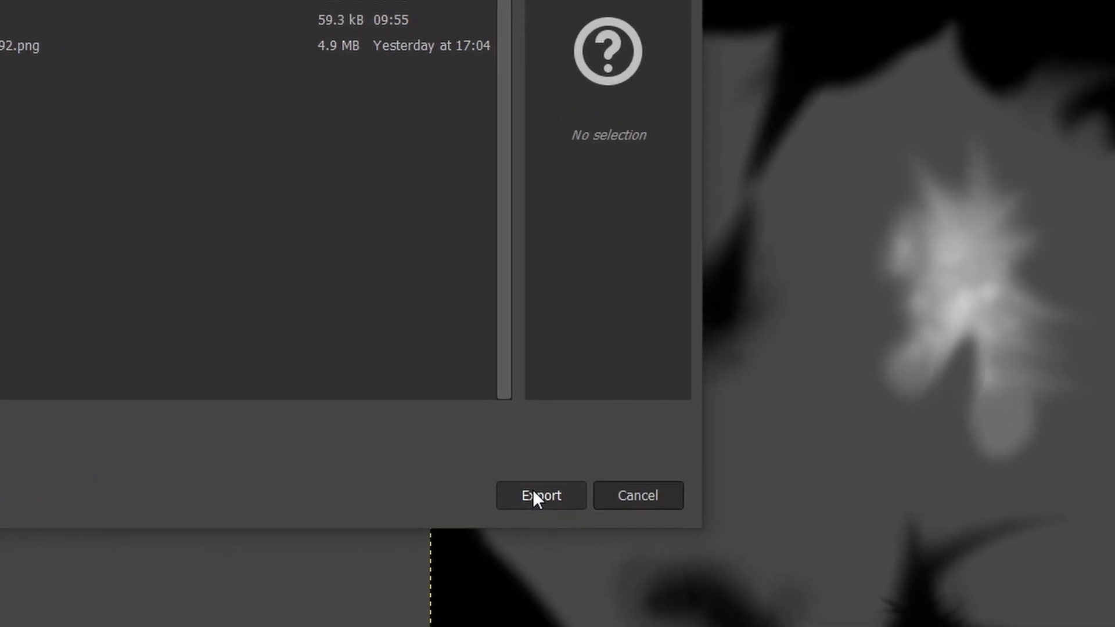
left_click(497, 482)
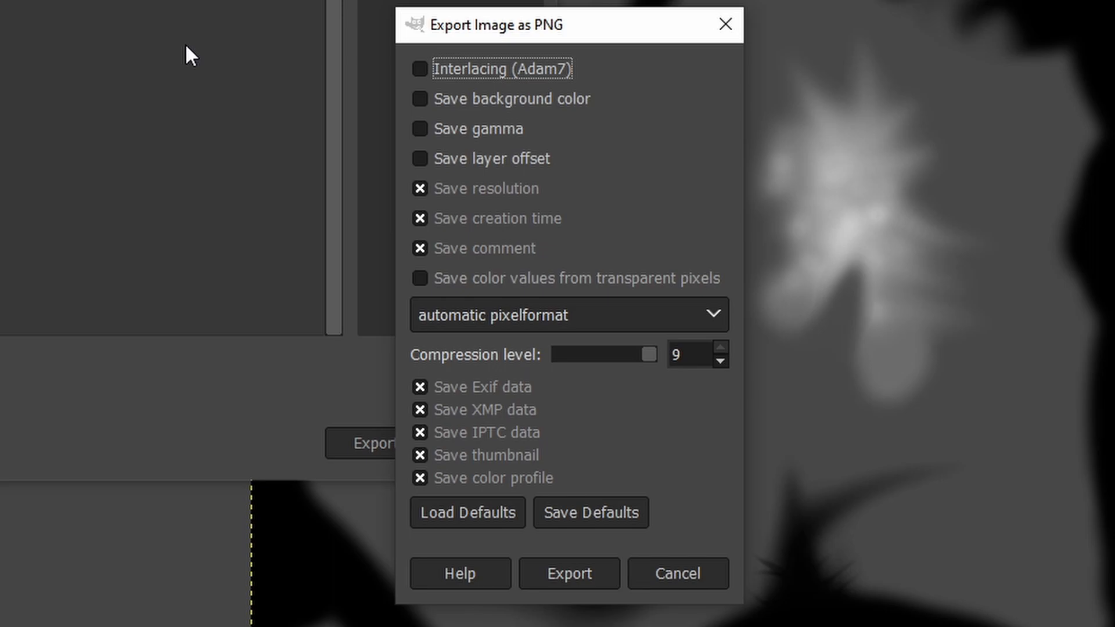
Step: Set the PNG pixel format to 8bpc GRAY and the compression level to 4, and complete the export
left_click(453, 324)
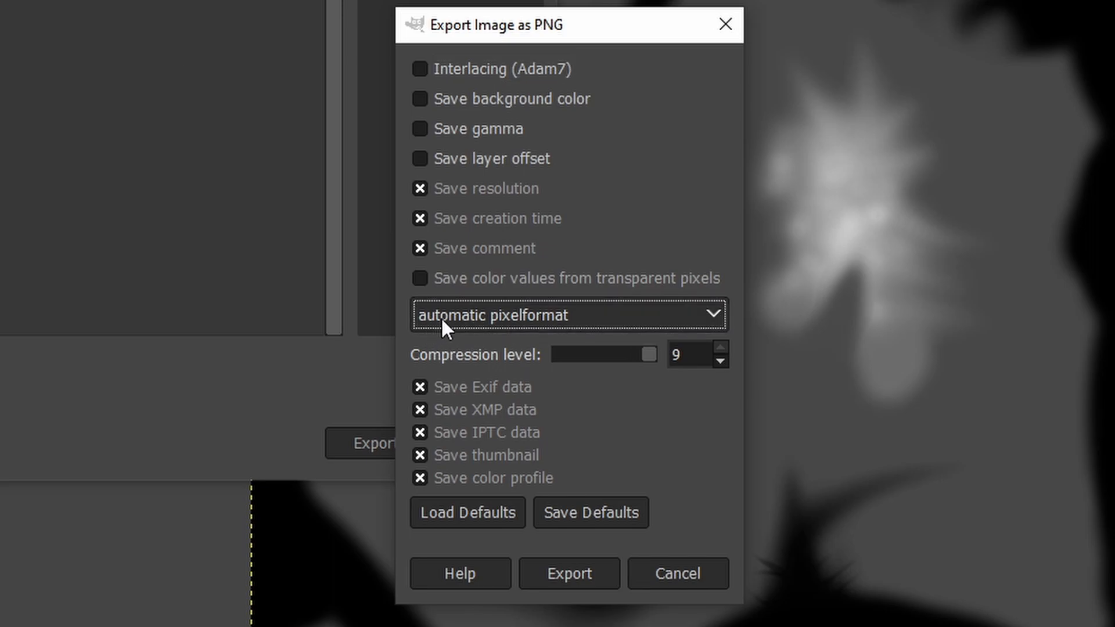
left_click(573, 315)
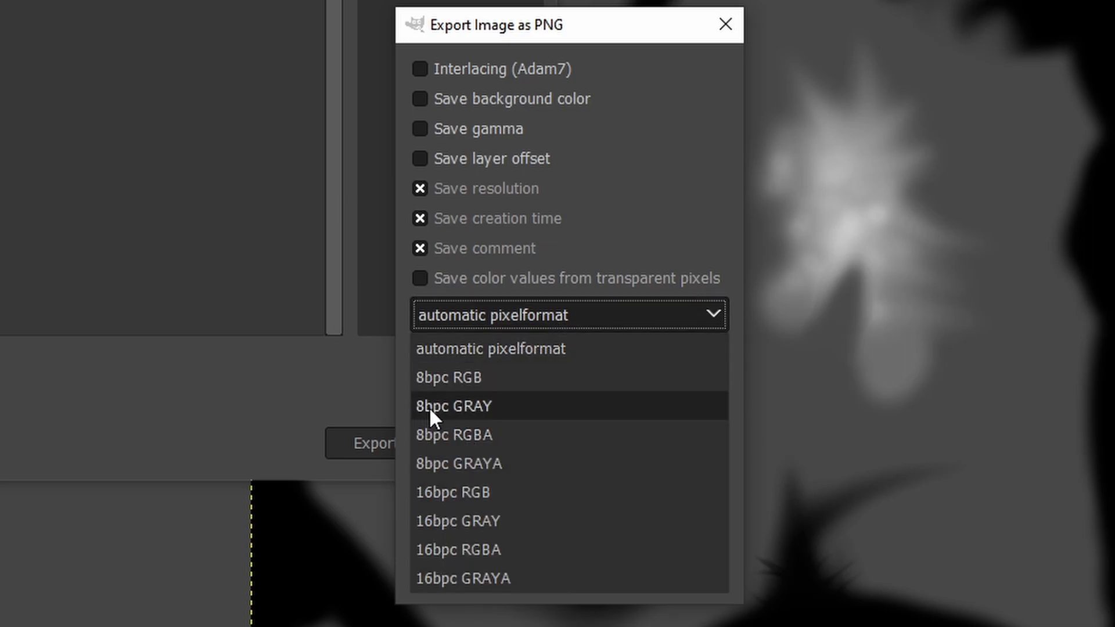
left_click(487, 407)
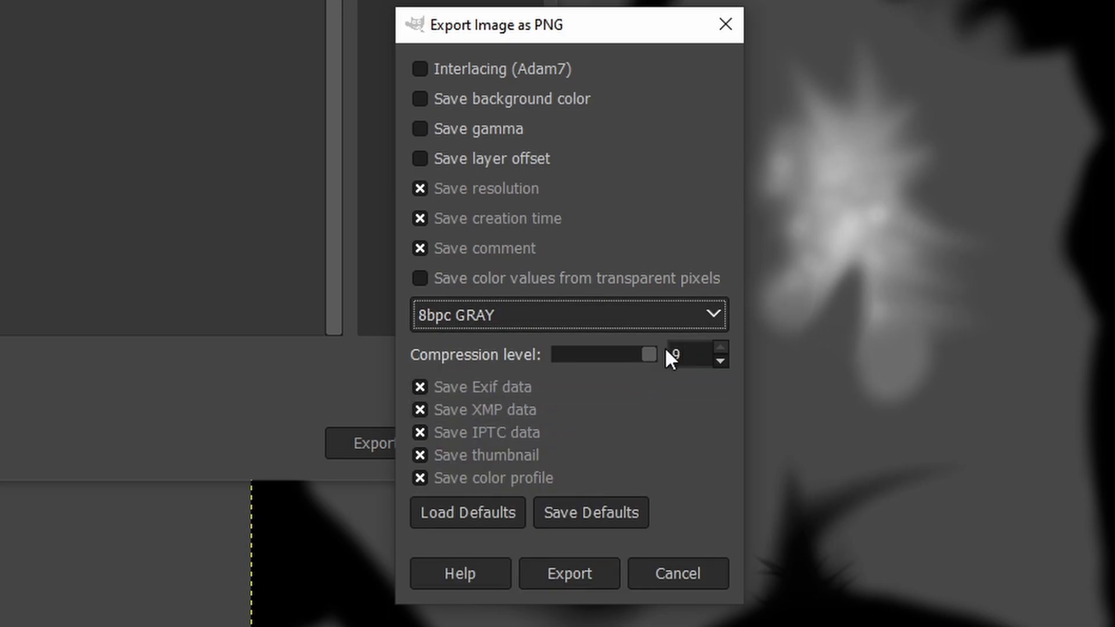
left_click_drag(648, 355, 596, 355)
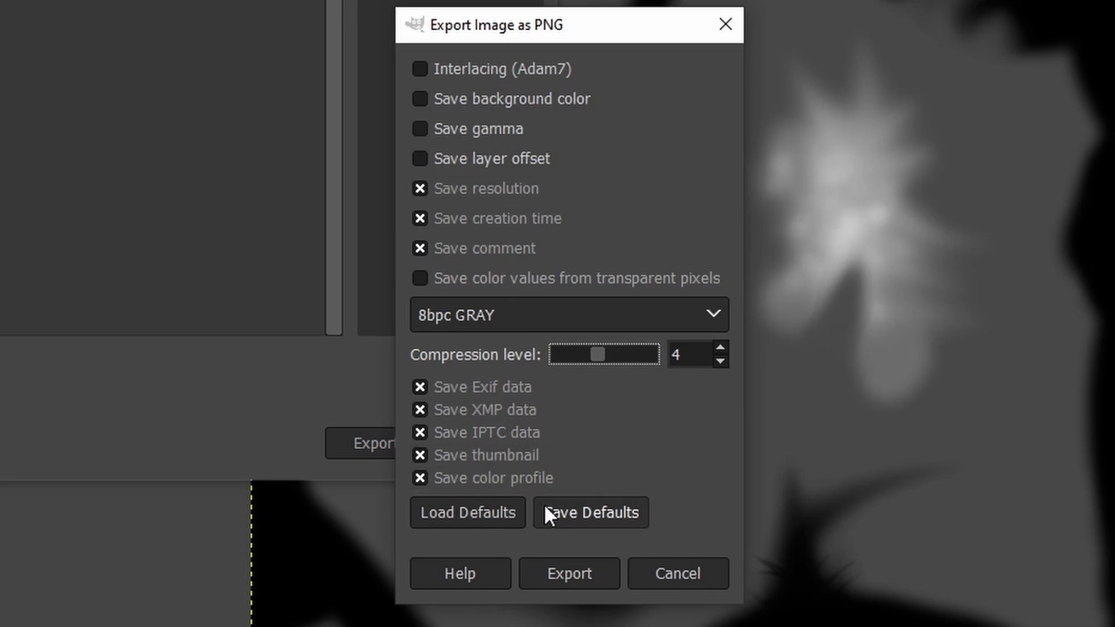
left_click(583, 575)
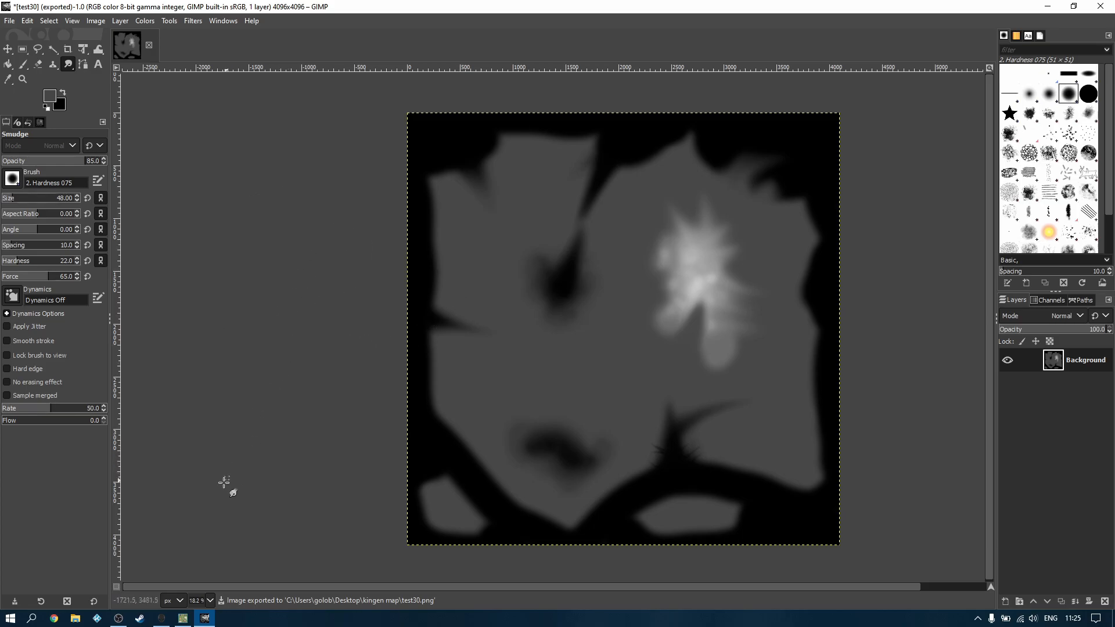
Step: Switch to KingGen and open its advanced settings with the custom heightmap options
left_click(183, 618)
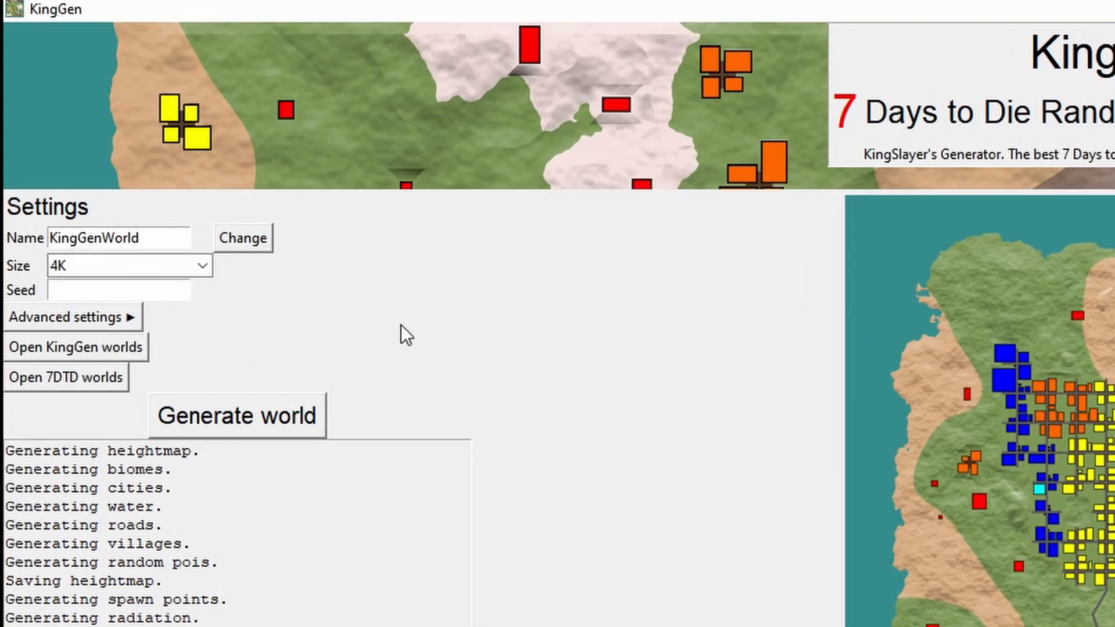
left_click(80, 315)
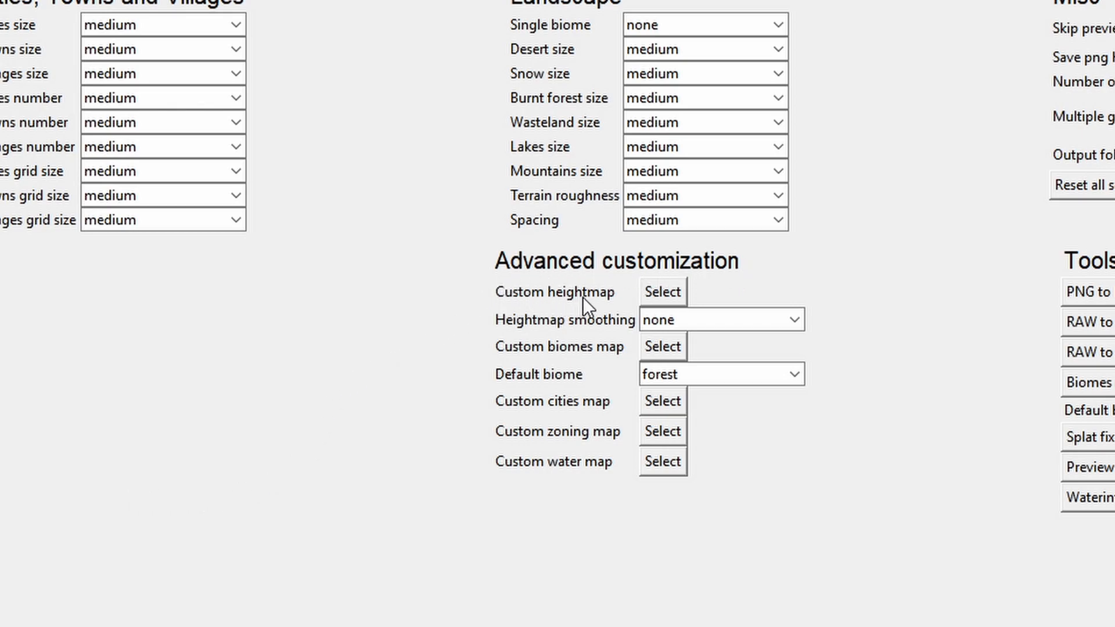
Step: Load test30.png from the kingen map folder as the custom heightmap
left_click(662, 294)
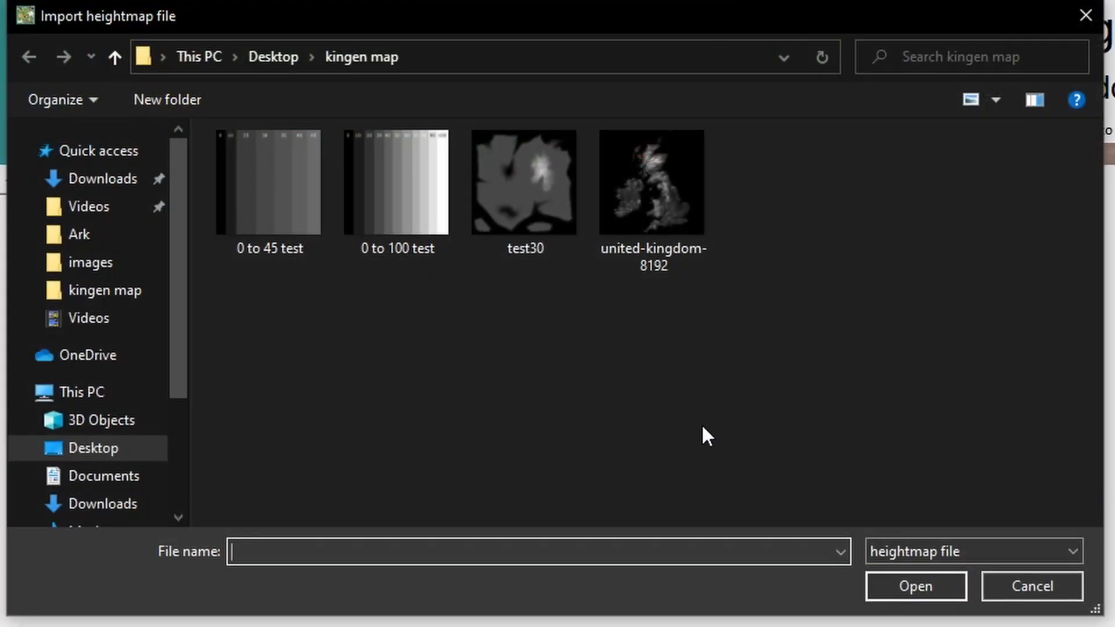
left_click(525, 190)
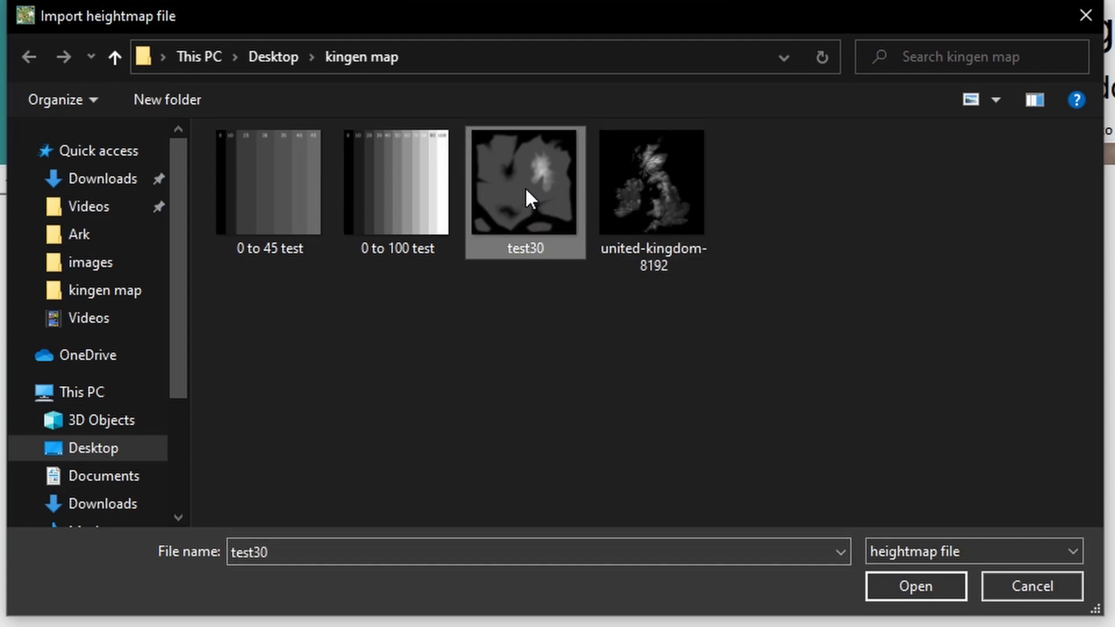
left_click(900, 586)
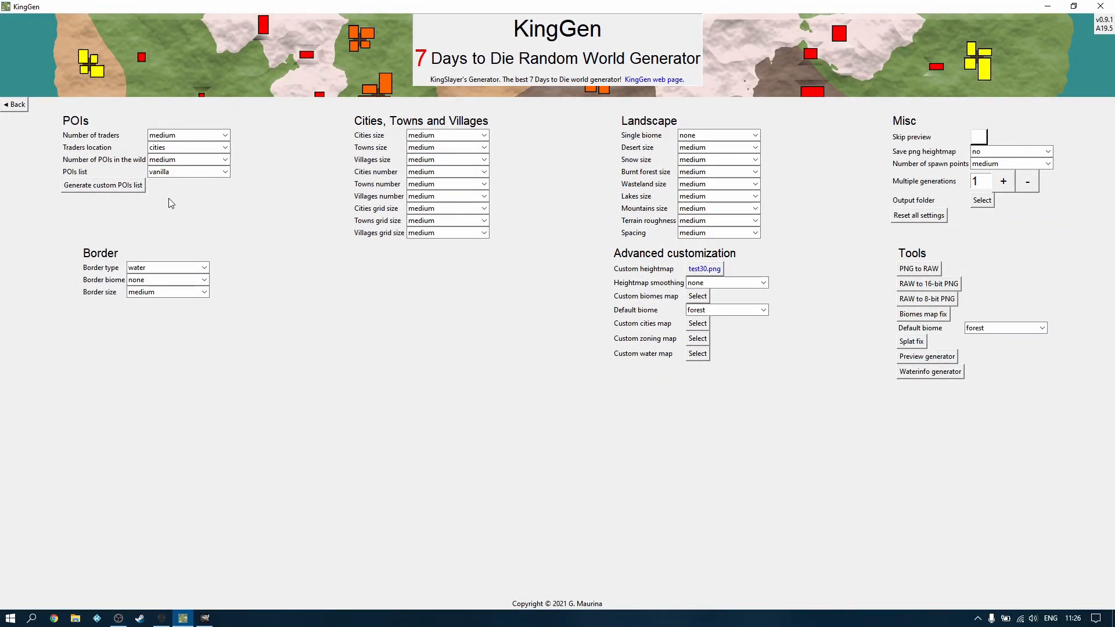
Step: Return to the main settings, generate the 4K world from the custom heightmap and inspect its terrain preview up close
left_click(17, 105)
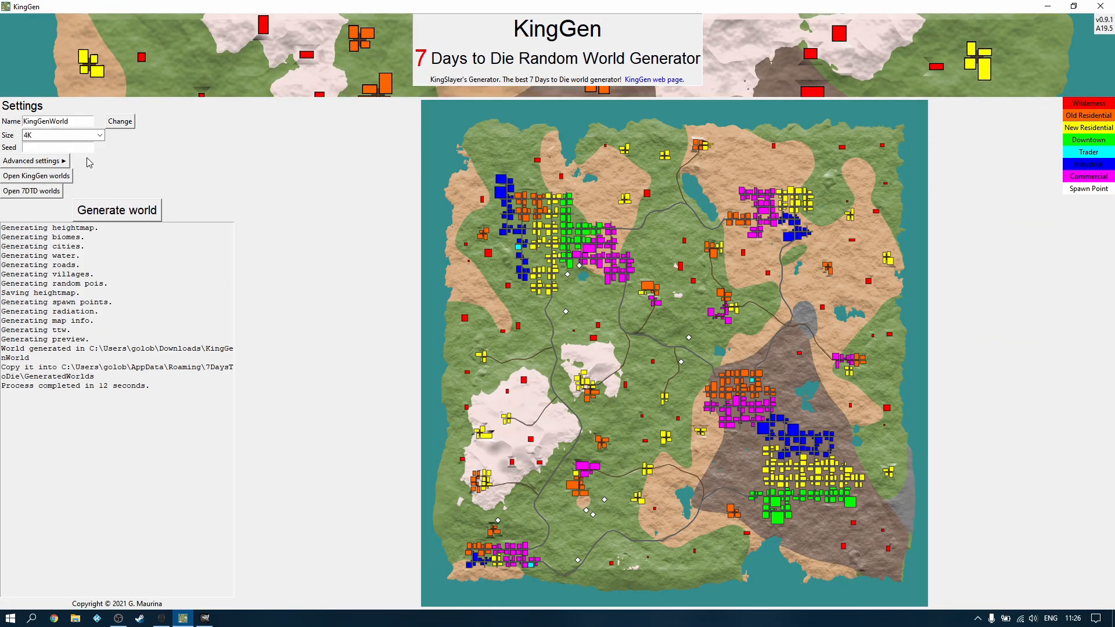
left_click(130, 213)
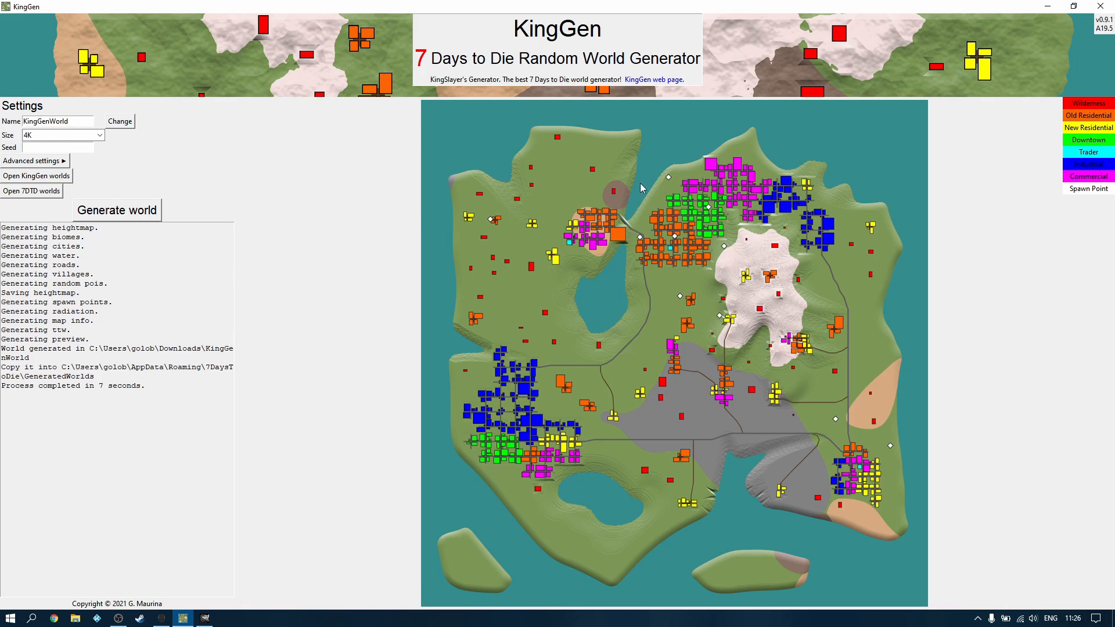
left_click(809, 302)
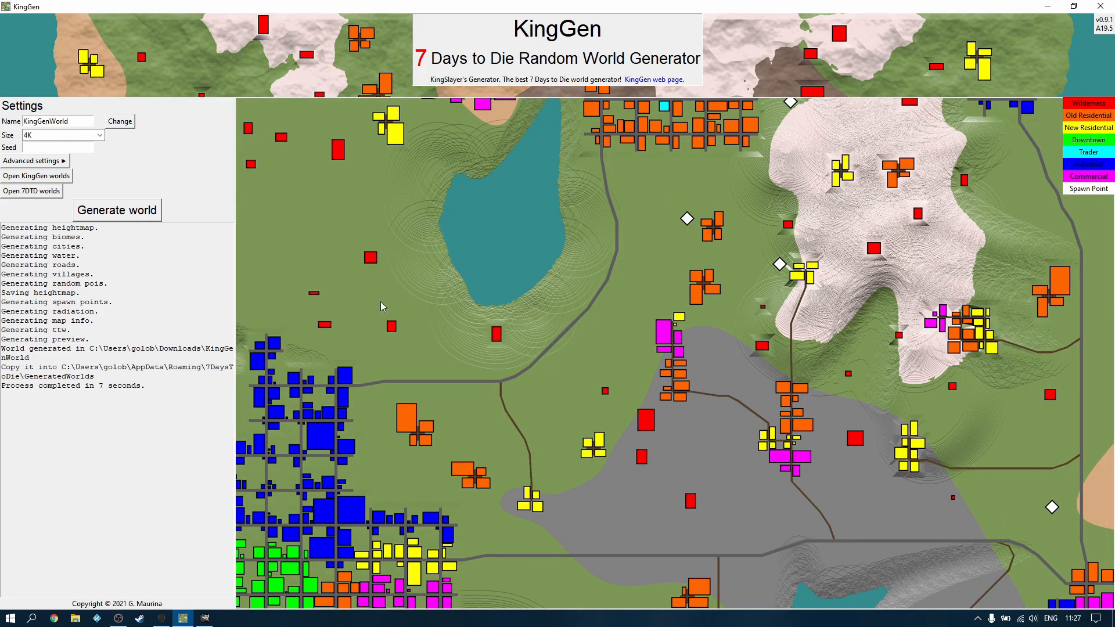
left_click(511, 347)
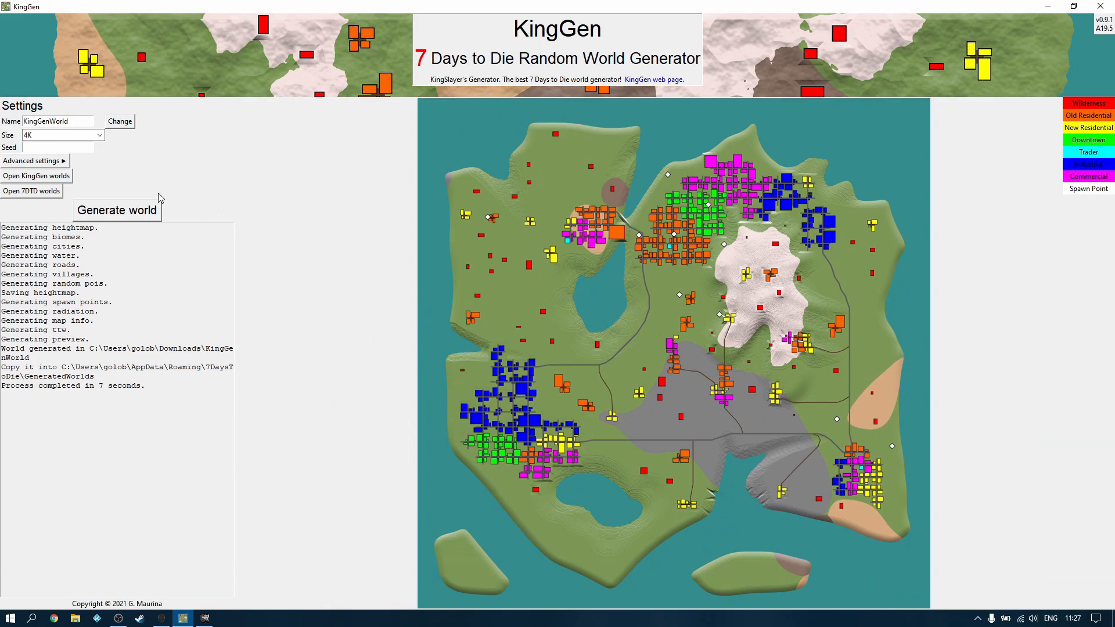
Step: Set the heightmap smoothing to little, regenerate the world and inspect the terrain around the lake and snowy mountain
left_click(52, 162)
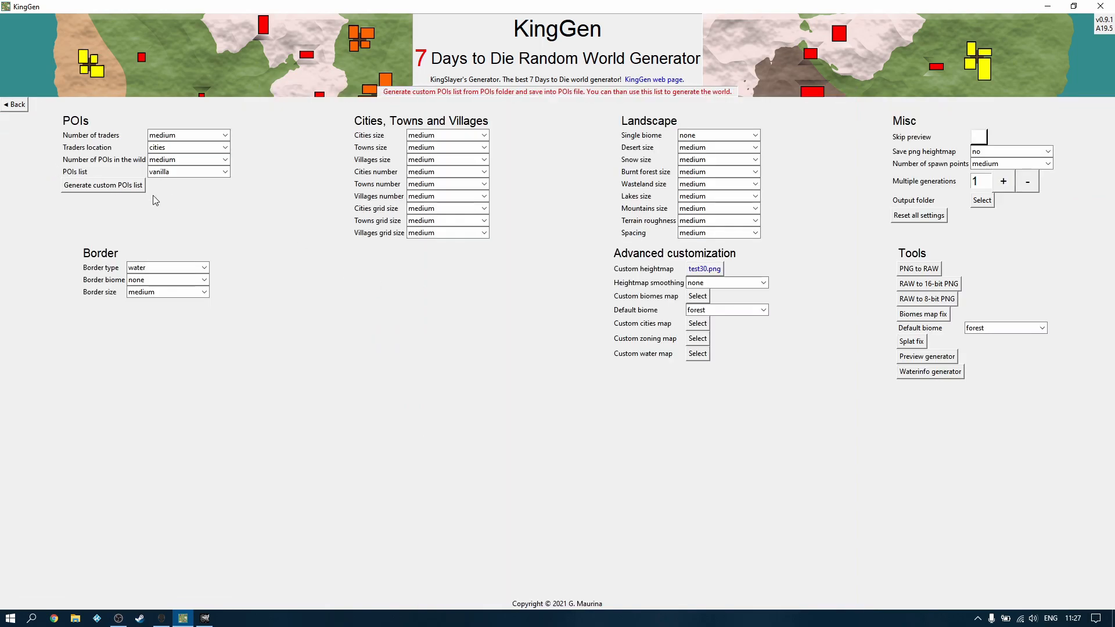
left_click(617, 180)
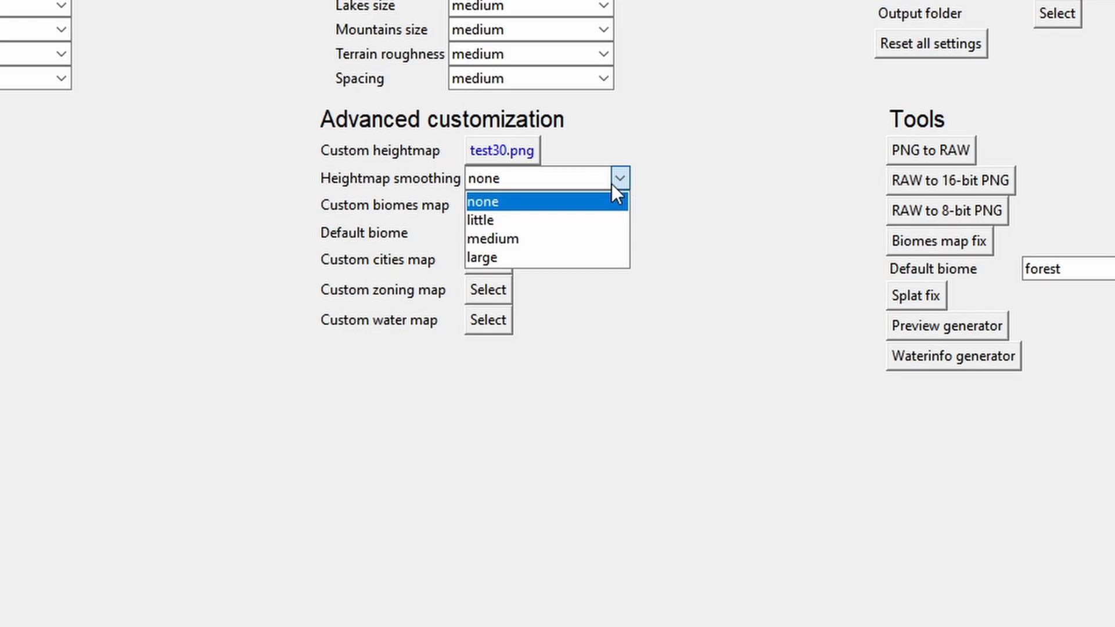
left_click(507, 214)
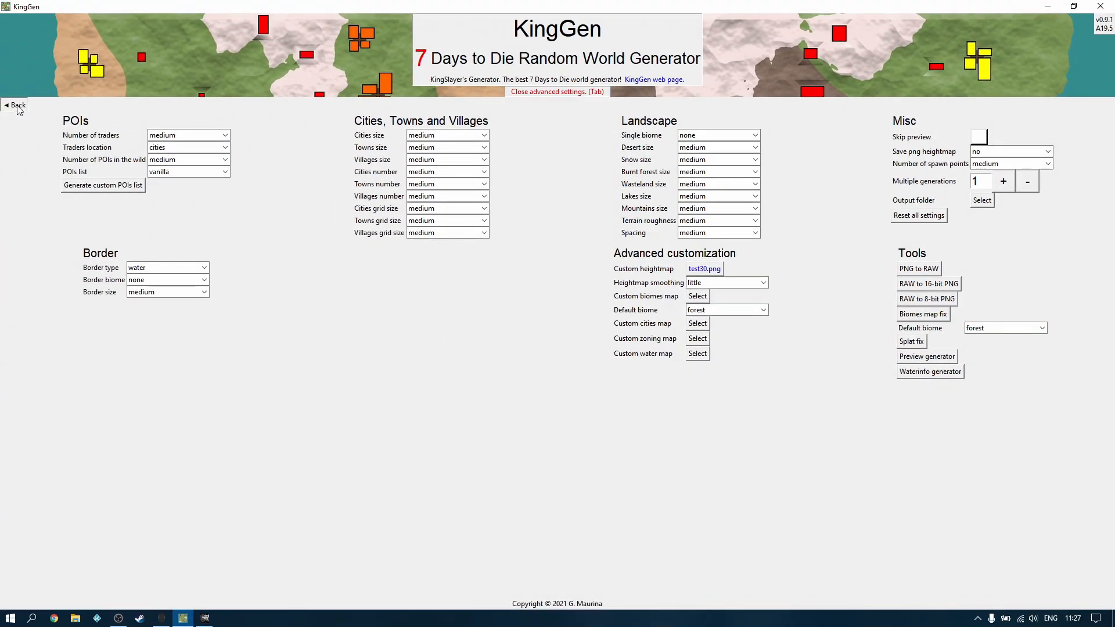
left_click(18, 106)
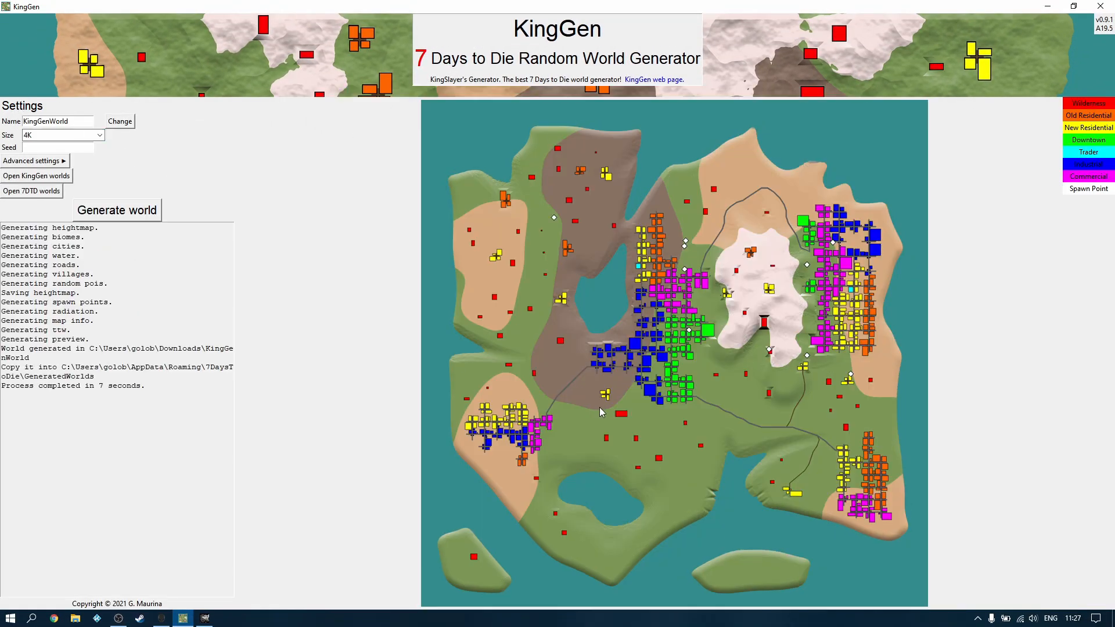
scroll(748, 349, "up", 1)
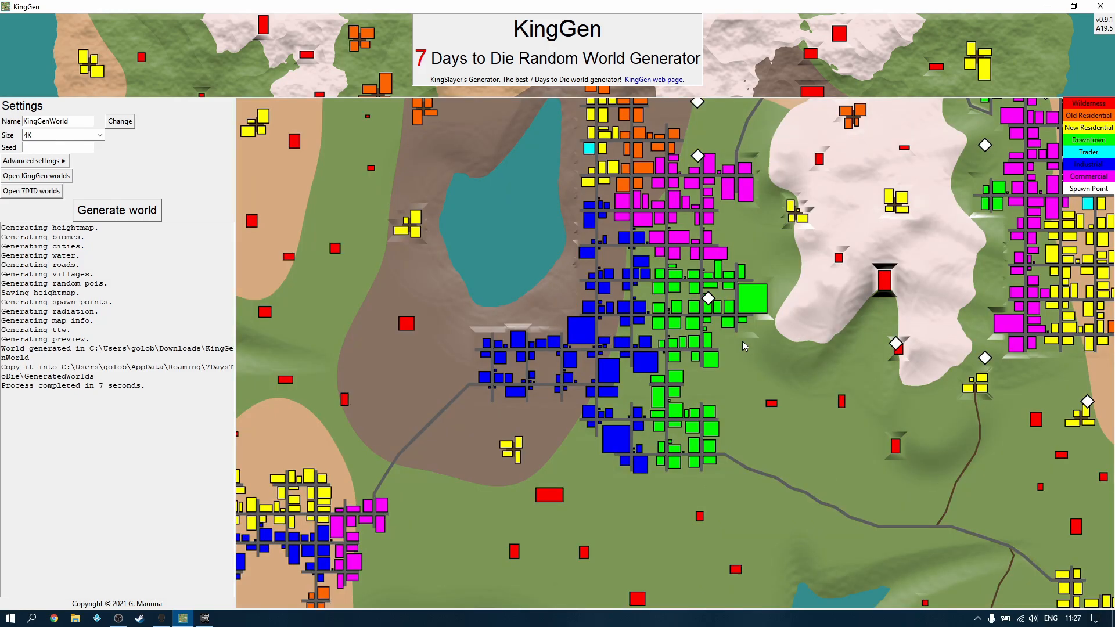
left_click_drag(846, 312, 693, 261)
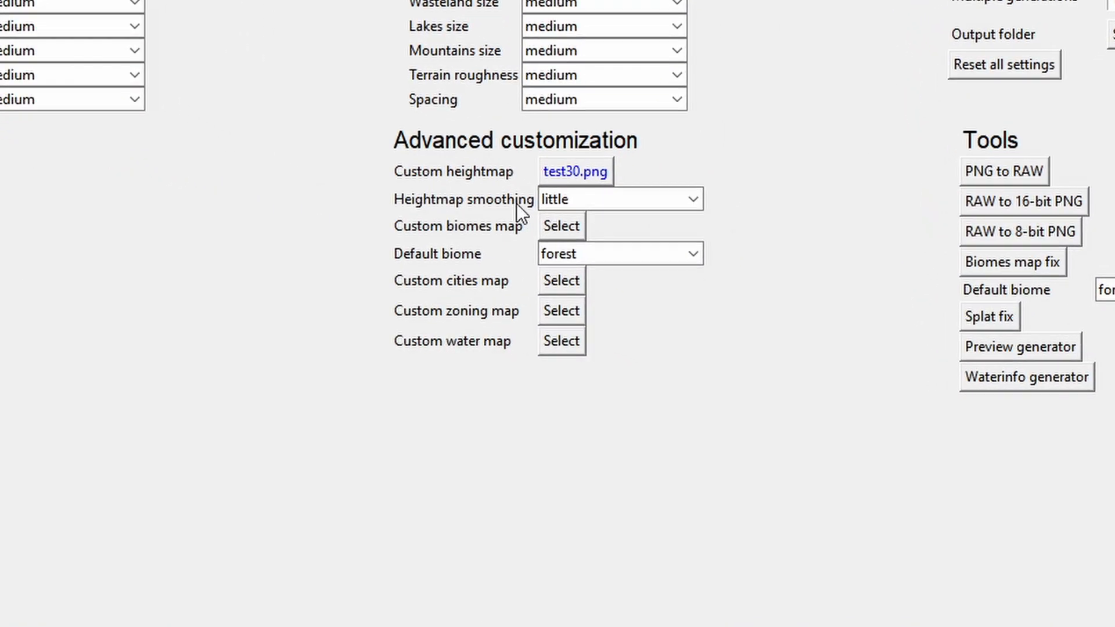
Step: Set the heightmap smoothing to medium and regenerate the world
left_click(602, 200)
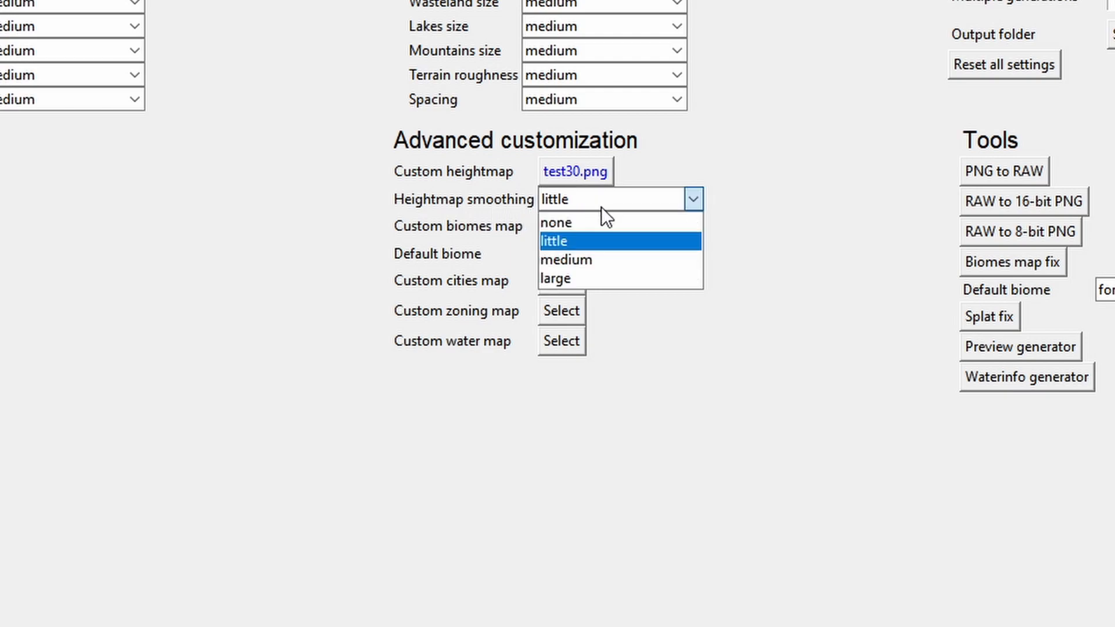
left_click(584, 261)
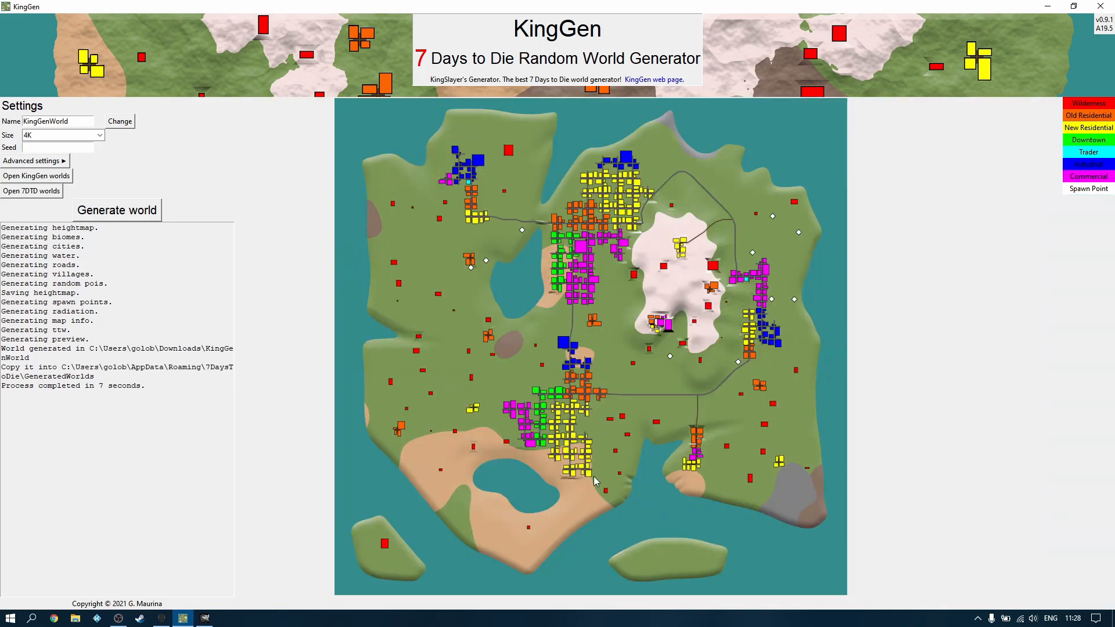
Step: Switch to GIMP and add a transparent 4096 x 4096 px layer named biomes above the Background layer
left_click(206, 617)
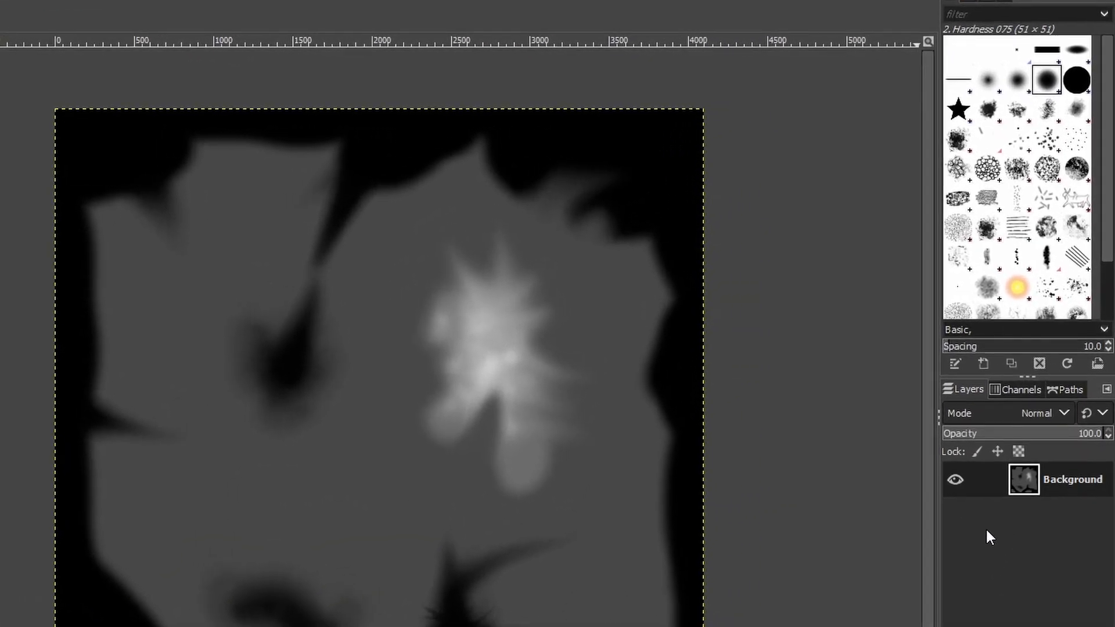
right_click(997, 554)
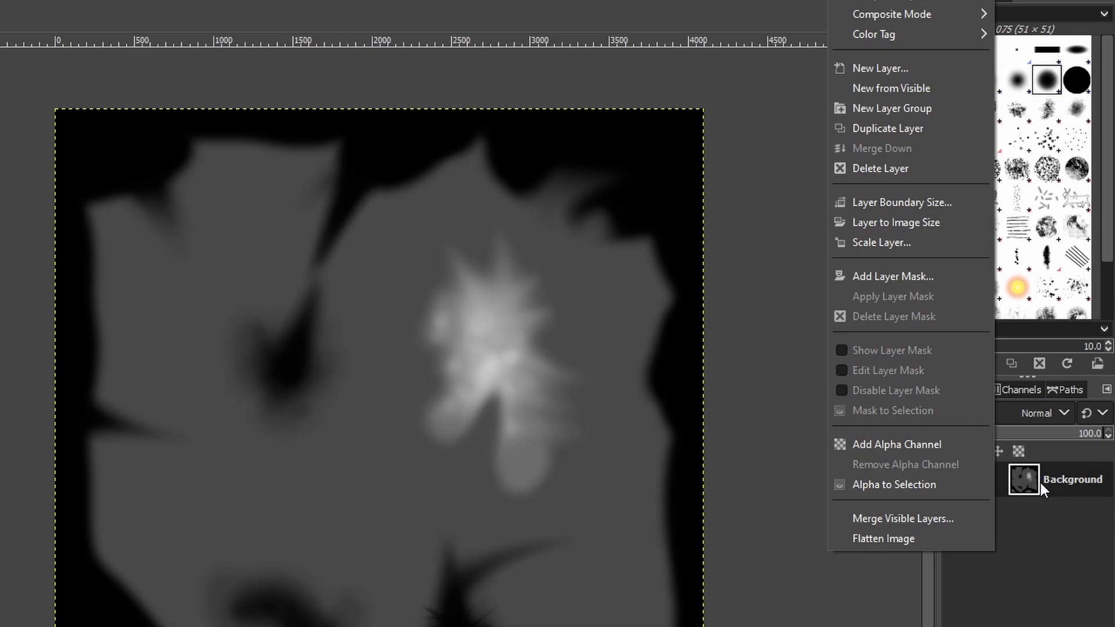
left_click(883, 71)
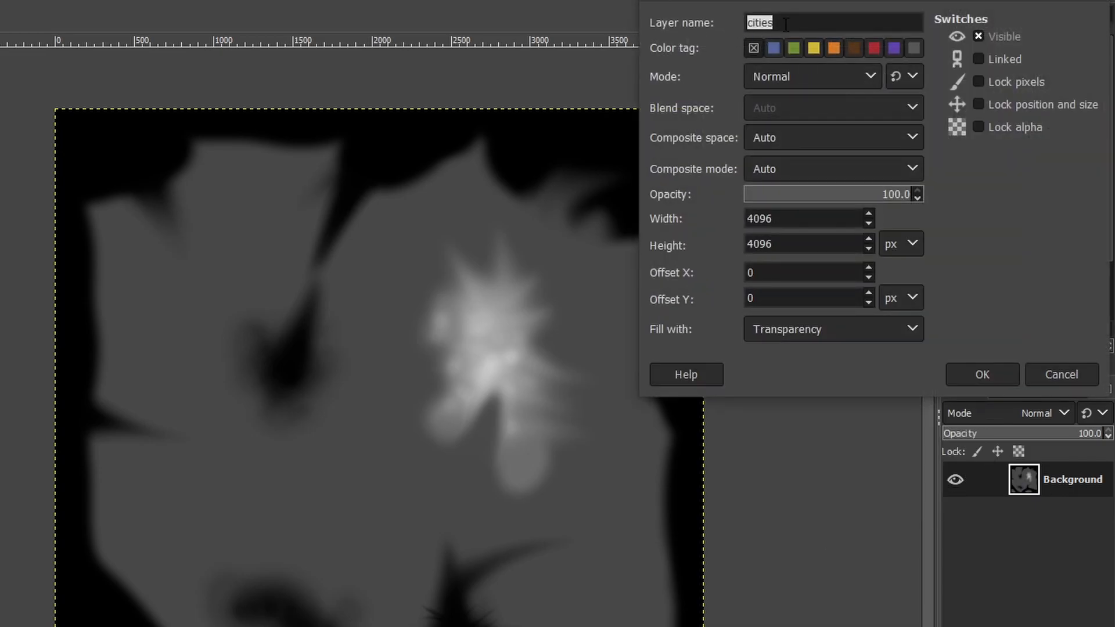
type("biomes")
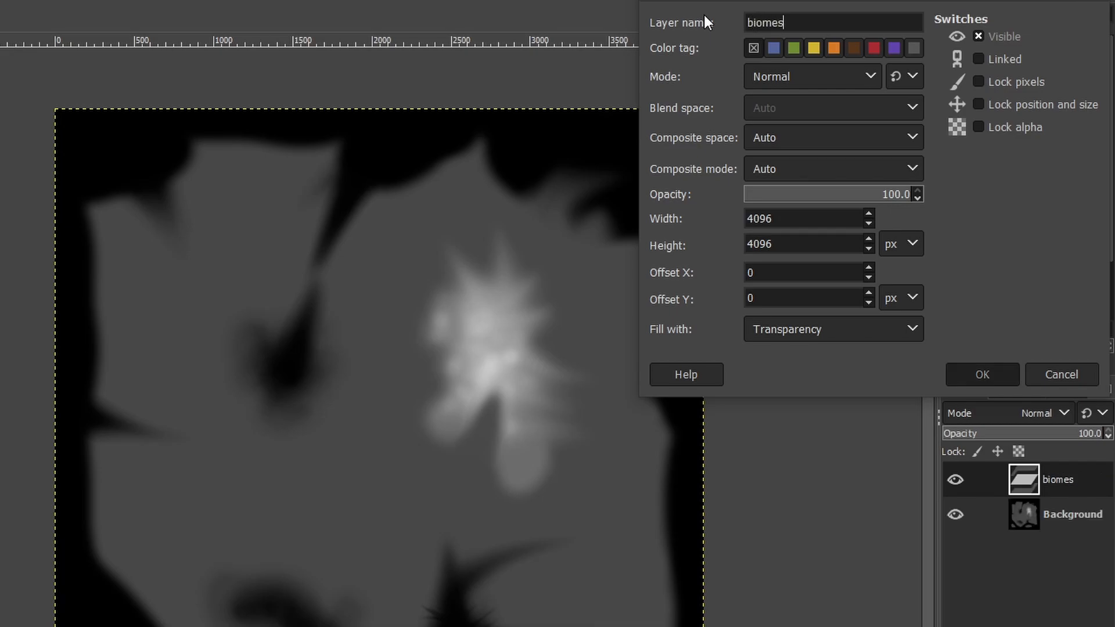
key("Return")
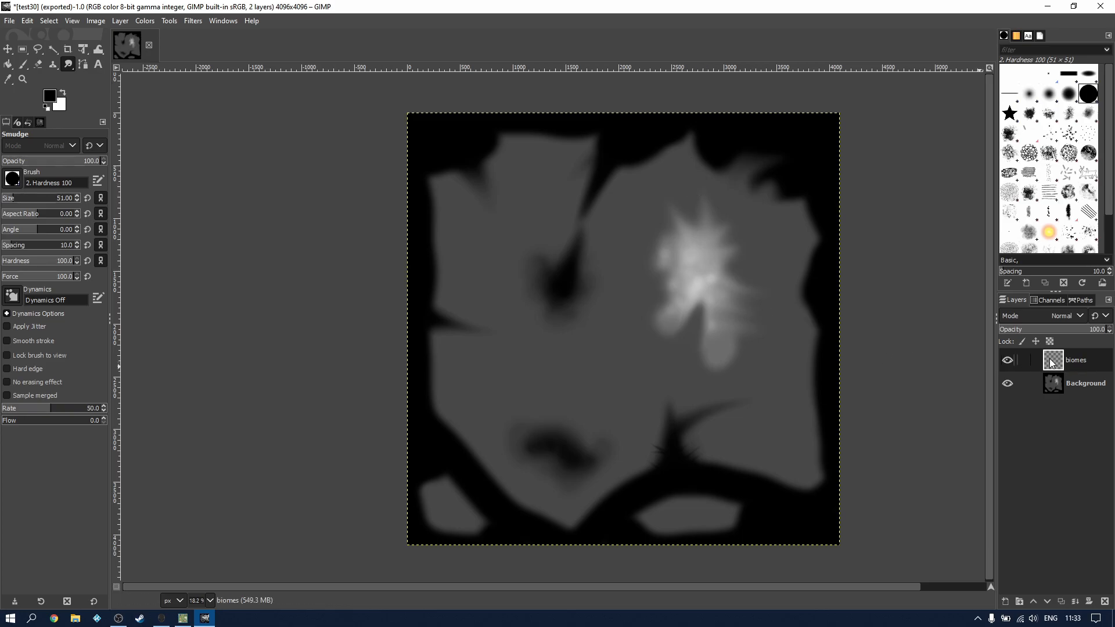
Step: Set up the Paintbrush with opacity 100 and size 369, try a single dab on the biomes layer and undo it
left_click(23, 63)
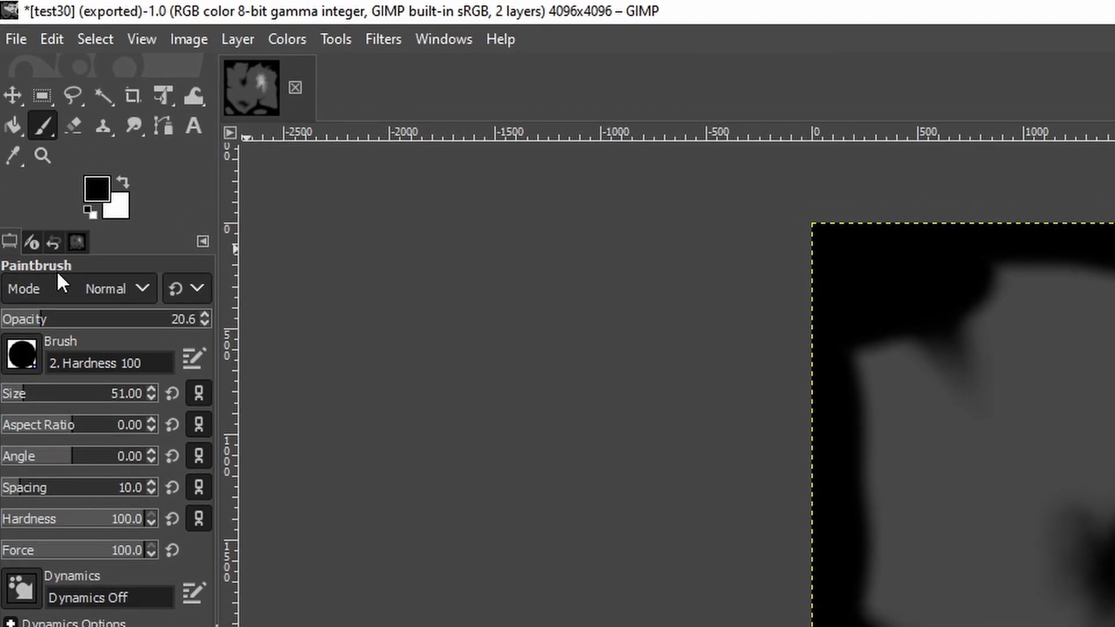
left_click_drag(38, 319, 208, 325)
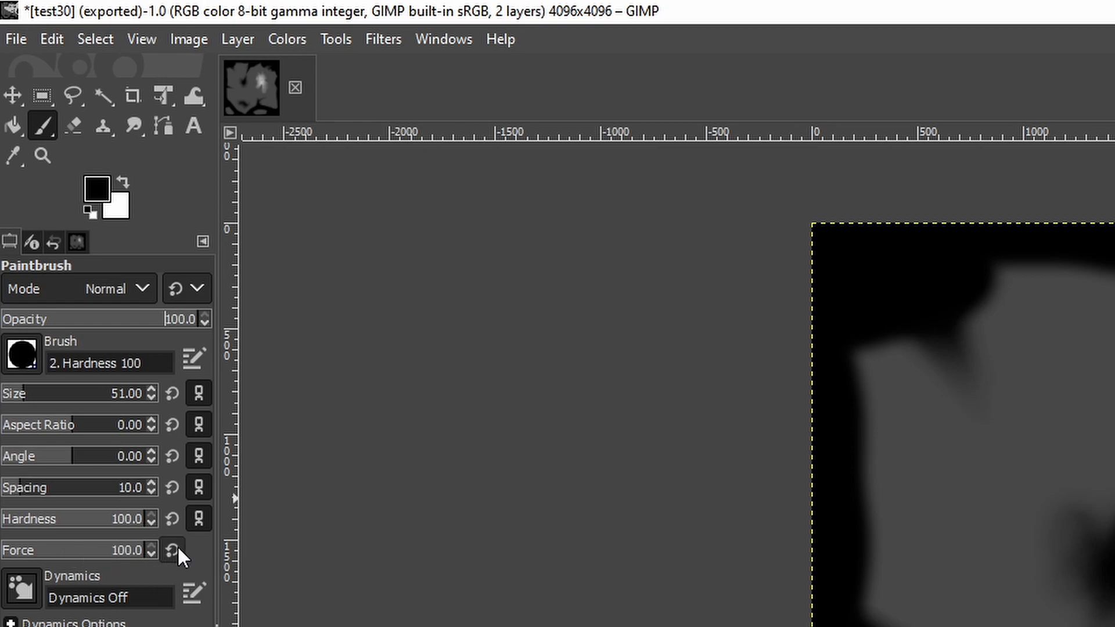
mouse_move(84, 394)
left_mouse_down()
mouse_move(46, 394)
mouse_move(80, 394)
left_mouse_up()
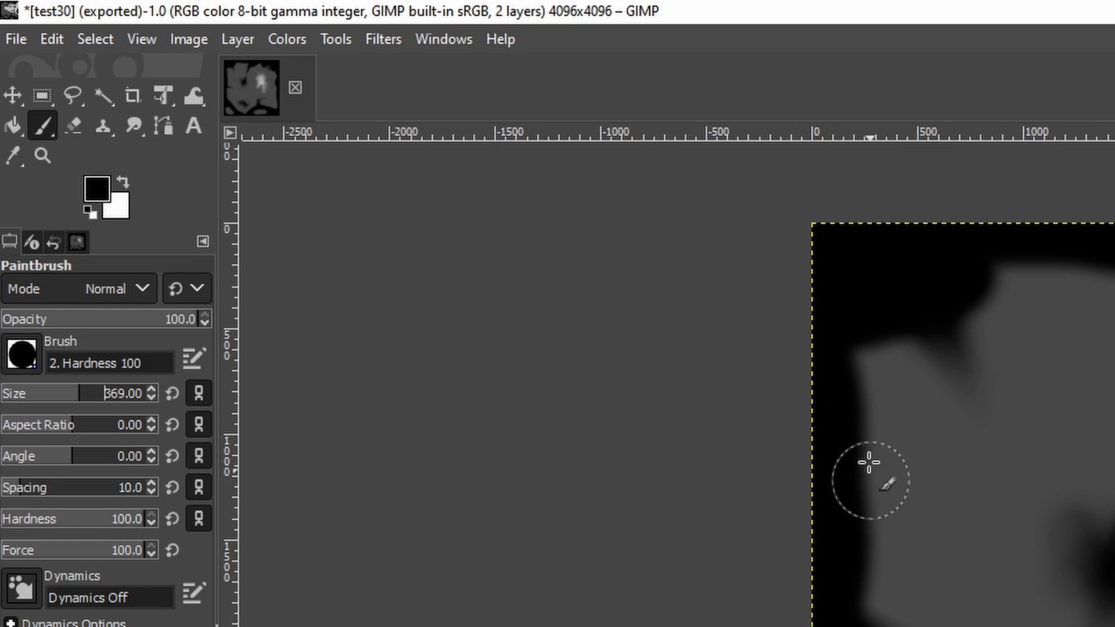
left_click(938, 489)
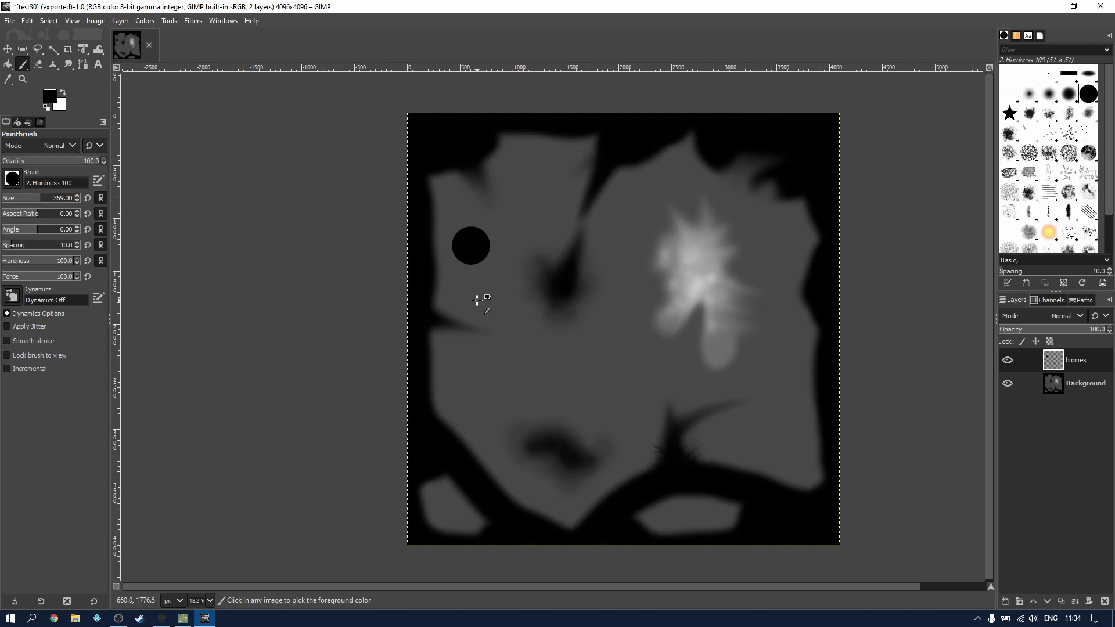
key("ctrl+z")
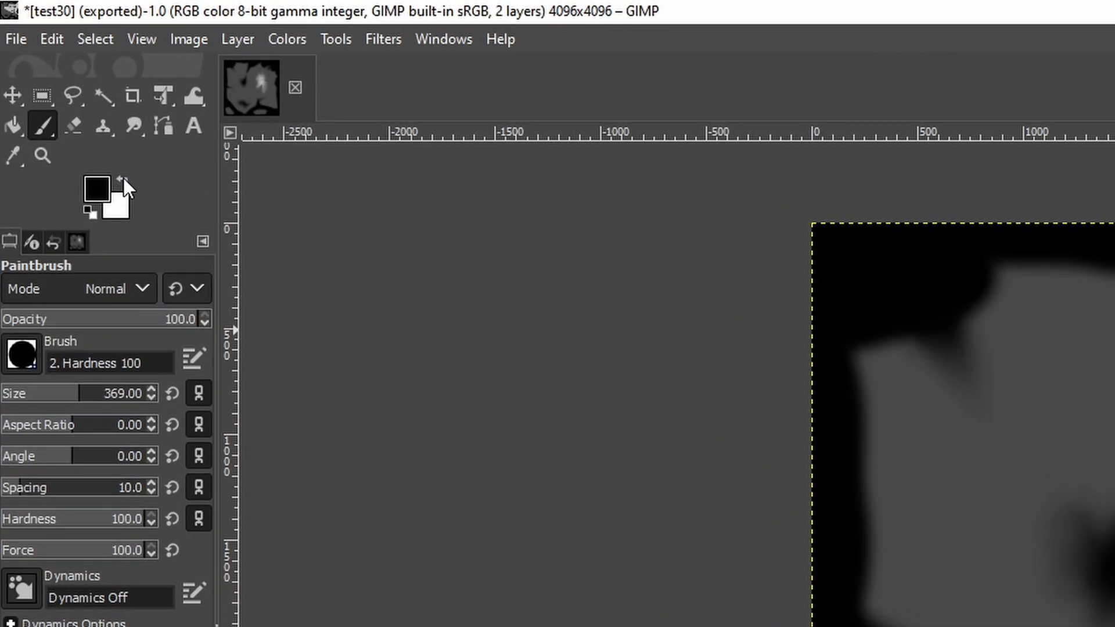
Step: Make white the foreground color and paint a large solid area over the upper-right corner of the biomes layer
left_click(126, 180)
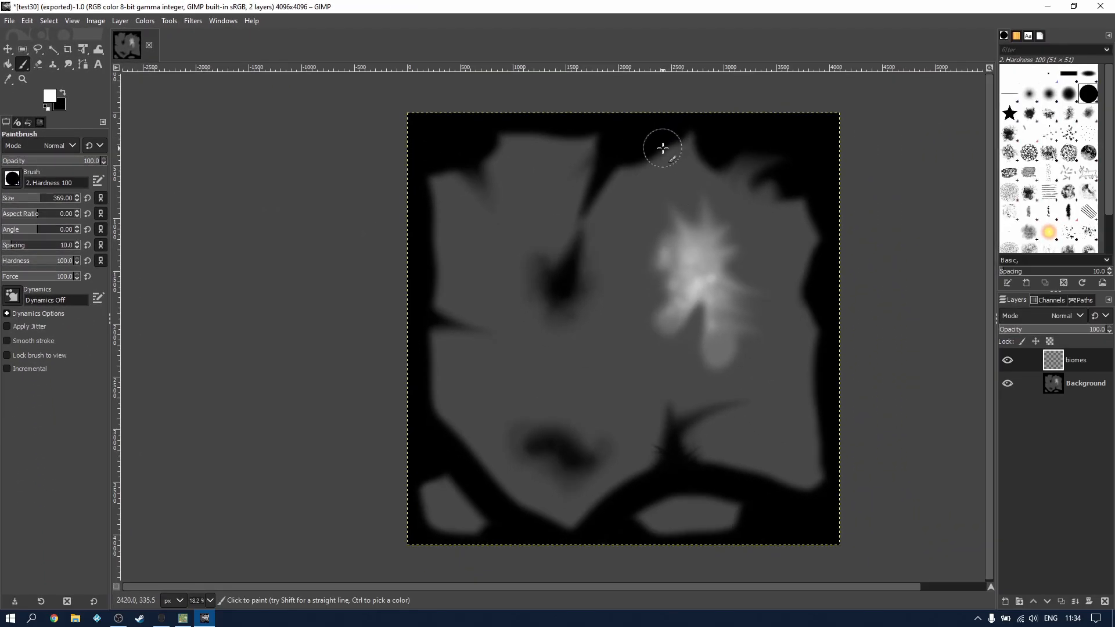
mouse_move(662, 148)
left_mouse_down()
mouse_move(702, 274)
mouse_move(755, 304)
mouse_move(845, 303)
mouse_move(827, 286)
mouse_move(715, 261)
mouse_move(672, 142)
mouse_move(678, 115)
mouse_move(690, 119)
mouse_move(740, 245)
mouse_move(840, 262)
mouse_move(843, 243)
mouse_move(770, 231)
mouse_move(736, 207)
mouse_move(724, 163)
mouse_move(737, 118)
mouse_move(775, 200)
mouse_move(846, 208)
mouse_move(818, 189)
mouse_move(747, 199)
mouse_move(746, 187)
mouse_move(830, 161)
mouse_move(755, 121)
mouse_move(848, 123)
mouse_move(836, 133)
mouse_move(704, 110)
mouse_move(828, 247)
mouse_move(681, 149)
left_mouse_up()
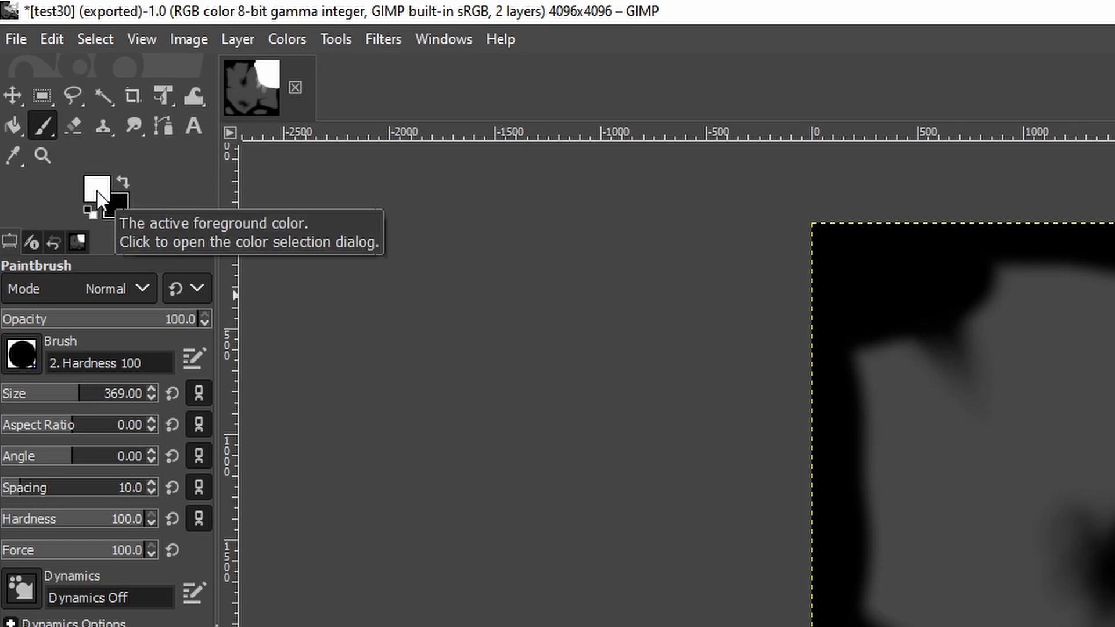
Step: Set the foreground color to RGB 255, 228, 119 using the 0..255 scale
left_click(97, 191)
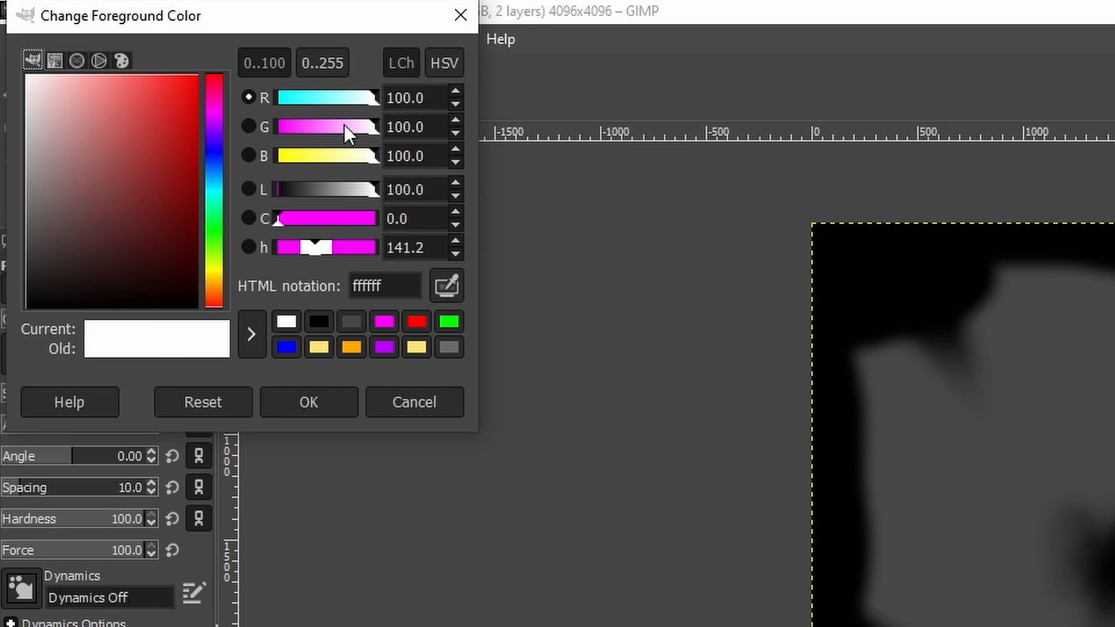
left_click(329, 62)
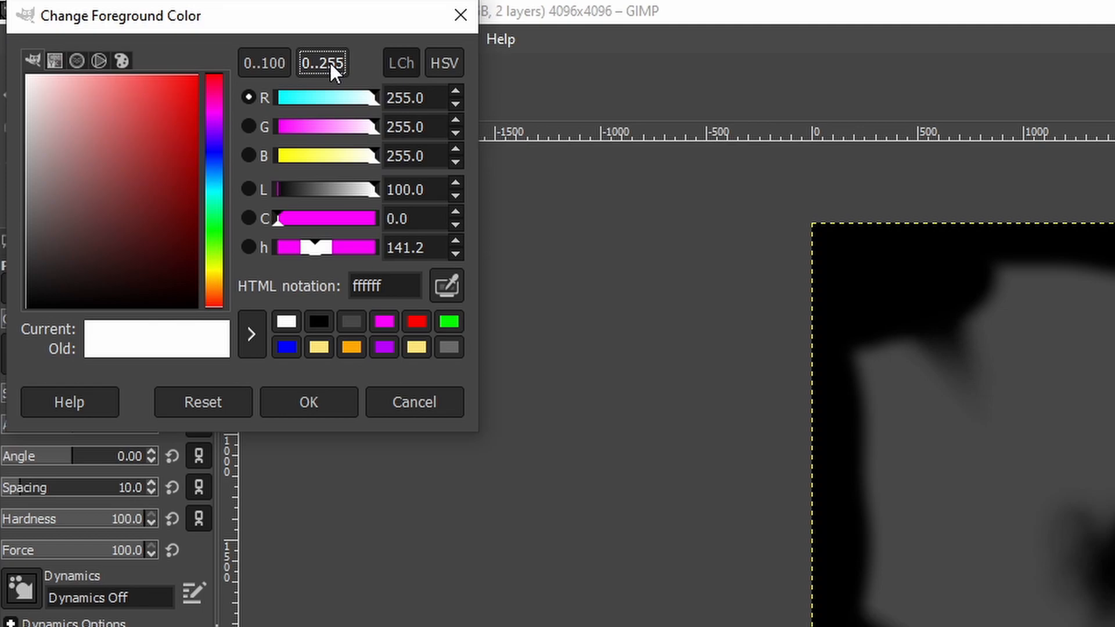
left_click_drag(433, 98, 373, 95)
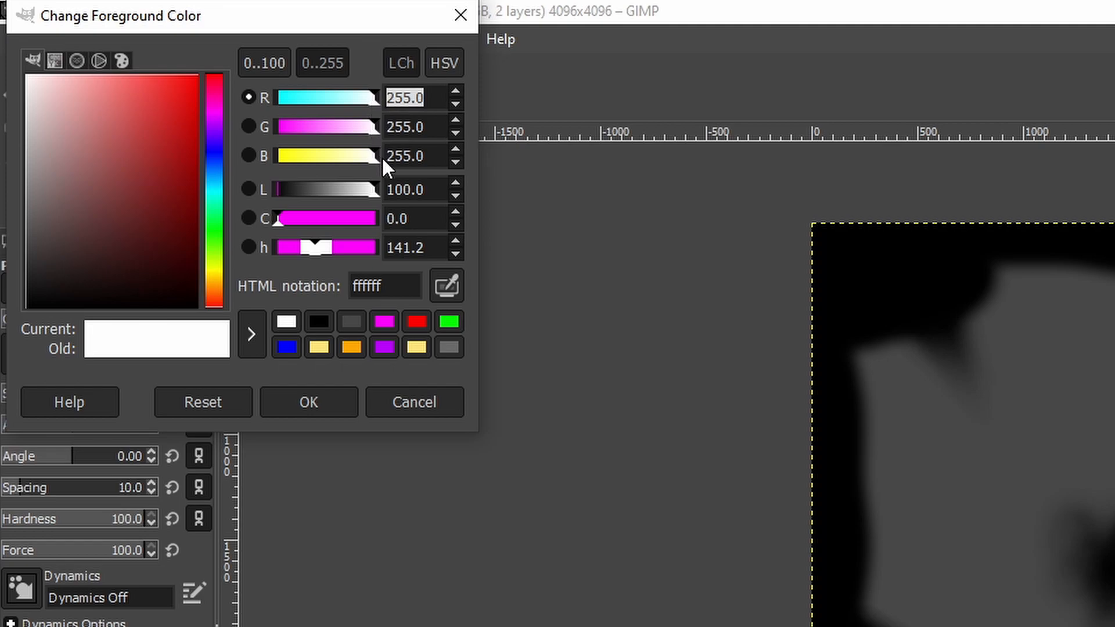
key("Tab")
type("228")
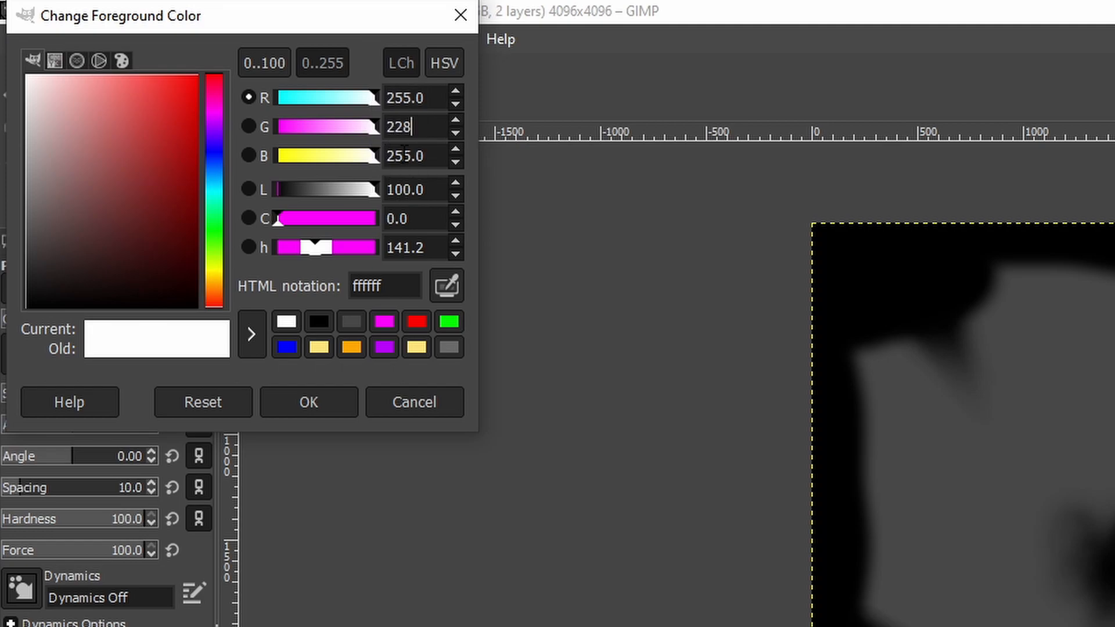
key("Tab")
type("119")
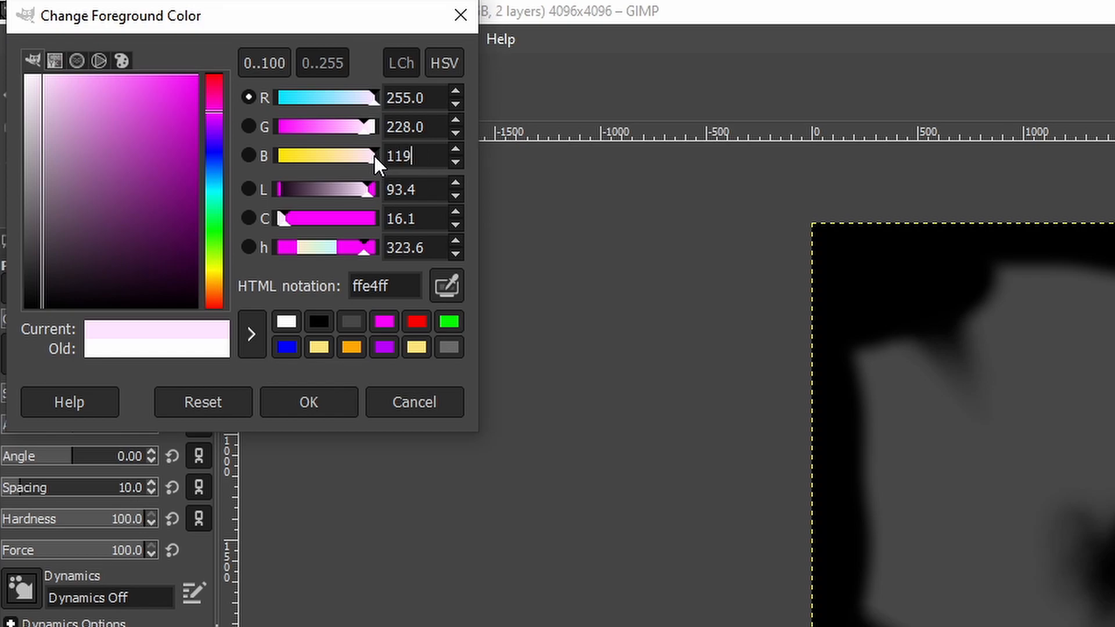
key("Return")
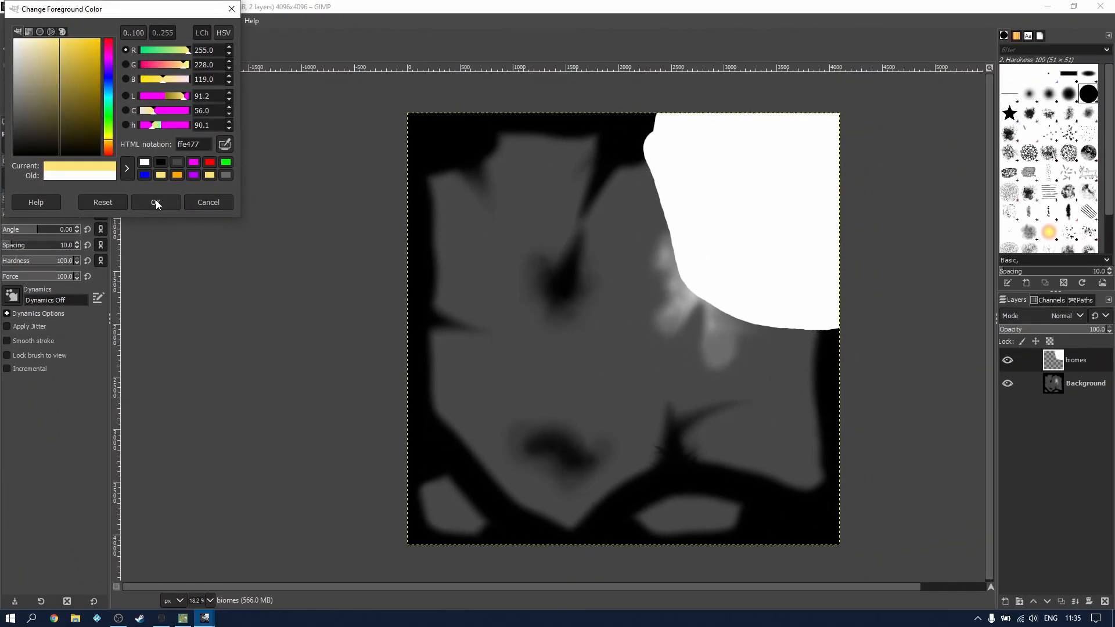
left_click(156, 203)
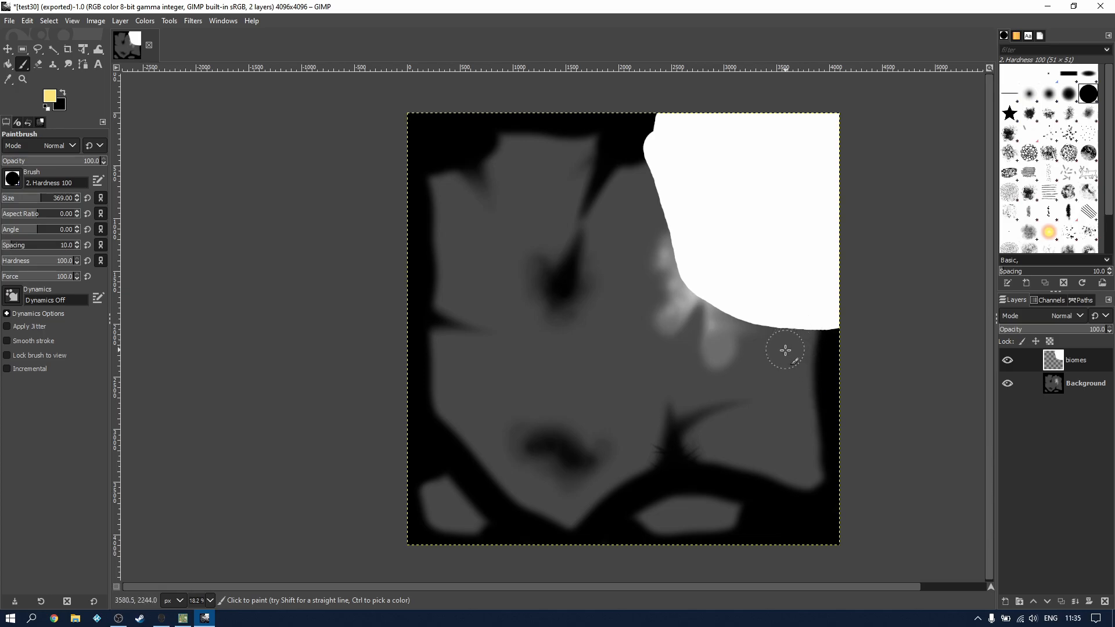
Step: Paint yellow areas on the biomes layer: a curved band around the white area, a filled lower-right patch and a left-edge patch
left_click(821, 383)
mouse_move(817, 382)
left_mouse_down()
mouse_move(701, 355)
mouse_move(654, 324)
mouse_move(617, 243)
mouse_move(598, 103)
left_mouse_up()
mouse_move(425, 335)
left_mouse_down()
mouse_move(440, 432)
mouse_move(457, 444)
mouse_move(437, 438)
mouse_move(424, 348)
left_mouse_up()
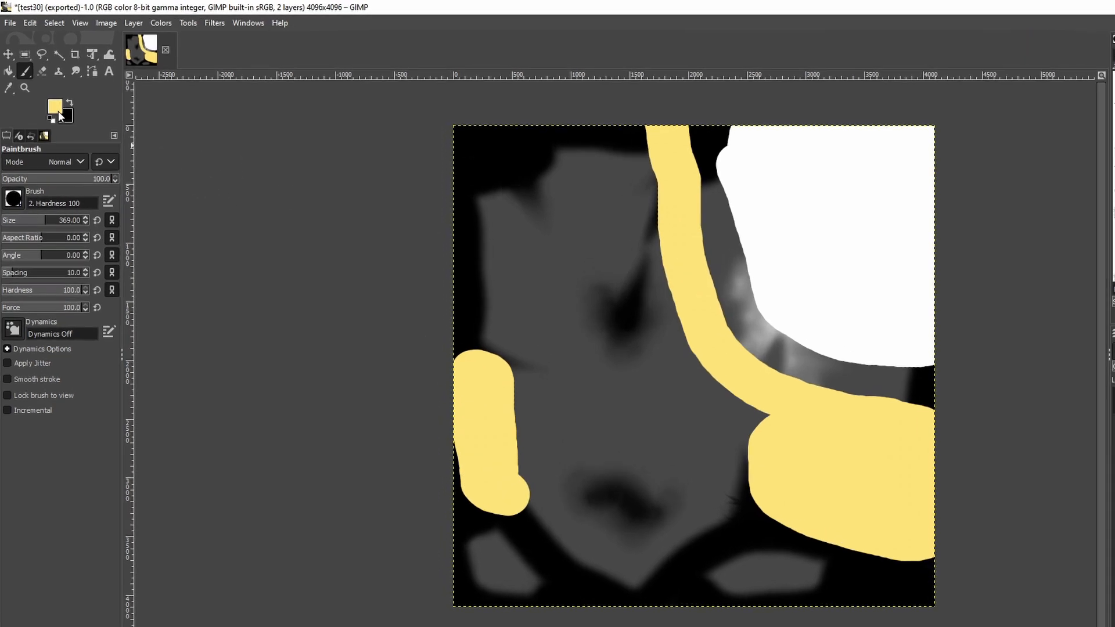
Step: Set the foreground color to RGB 255, 168, 0 and paint orange patches over the bottom-right island and the upper-left land on the biomes layer
left_click(49, 96)
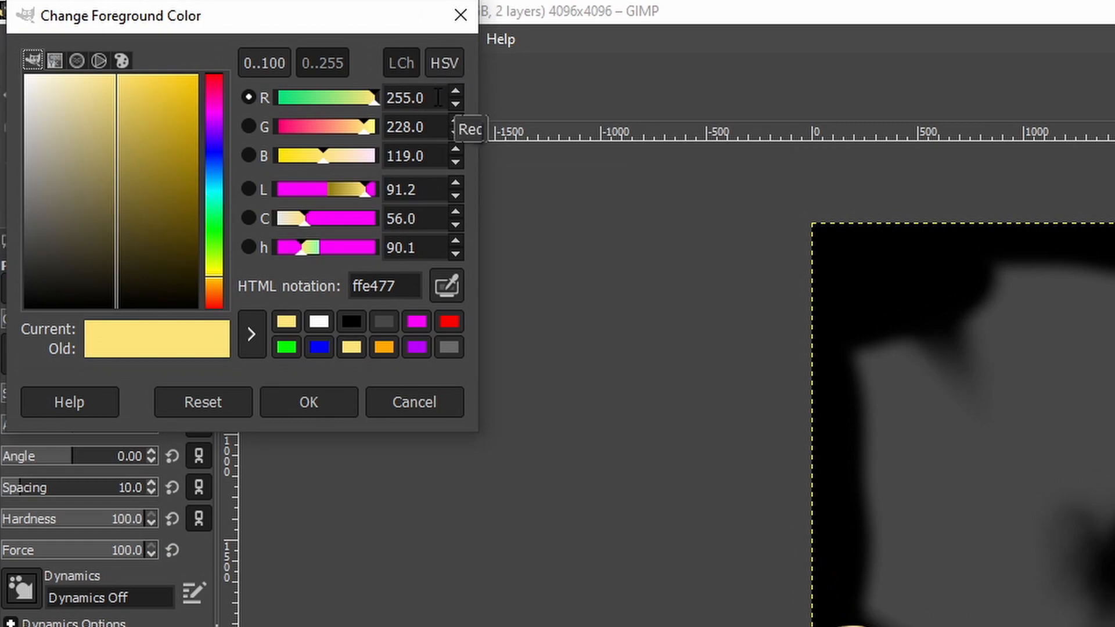
double_click(406, 126)
type("168")
key("Tab")
type("0")
key("Return")
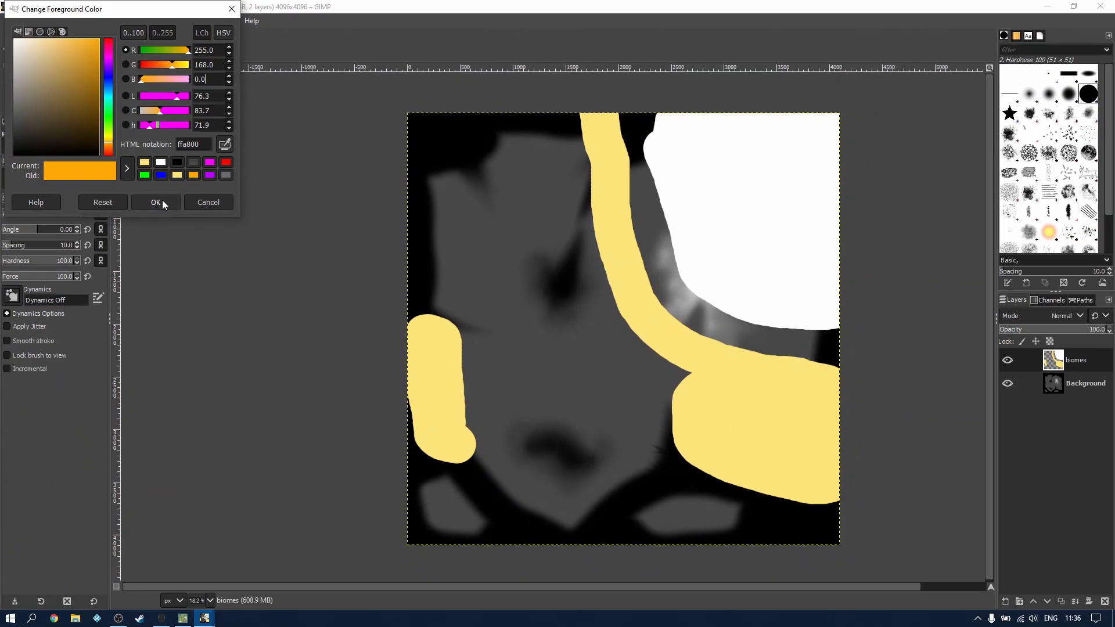
left_click(191, 241)
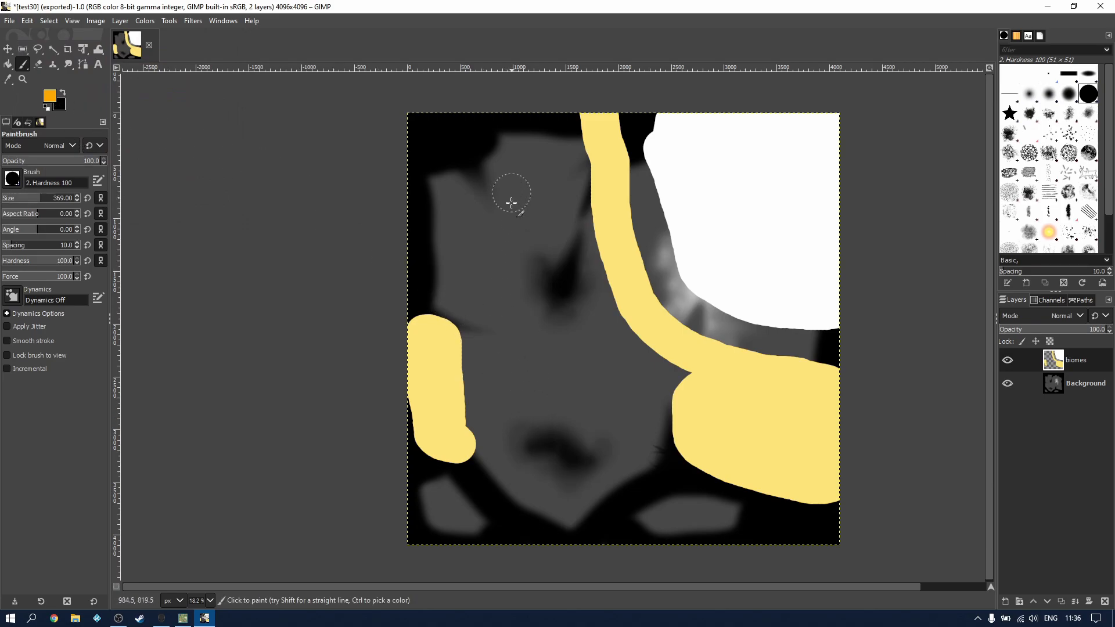
mouse_move(634, 523)
left_mouse_down()
mouse_move(727, 511)
mouse_move(738, 526)
mouse_move(639, 527)
left_mouse_up()
mouse_move(476, 165)
left_mouse_down()
mouse_move(534, 207)
mouse_move(568, 183)
mouse_move(570, 151)
mouse_move(493, 137)
mouse_move(489, 162)
mouse_move(547, 181)
left_mouse_up()
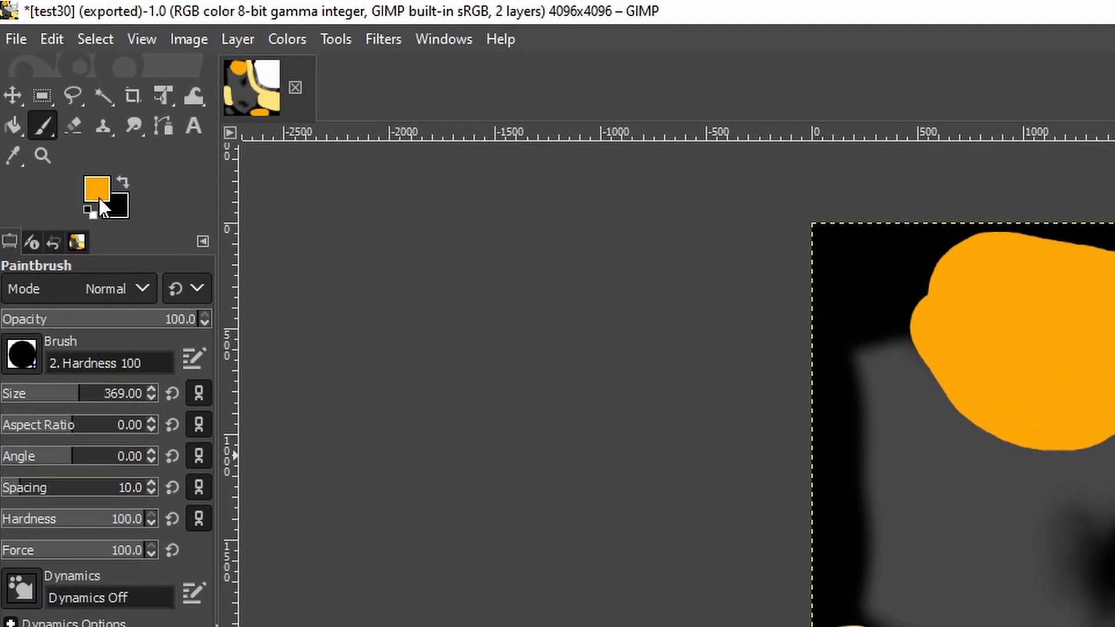
Step: Set the foreground color to RGB 186, 0, 255
left_click(98, 187)
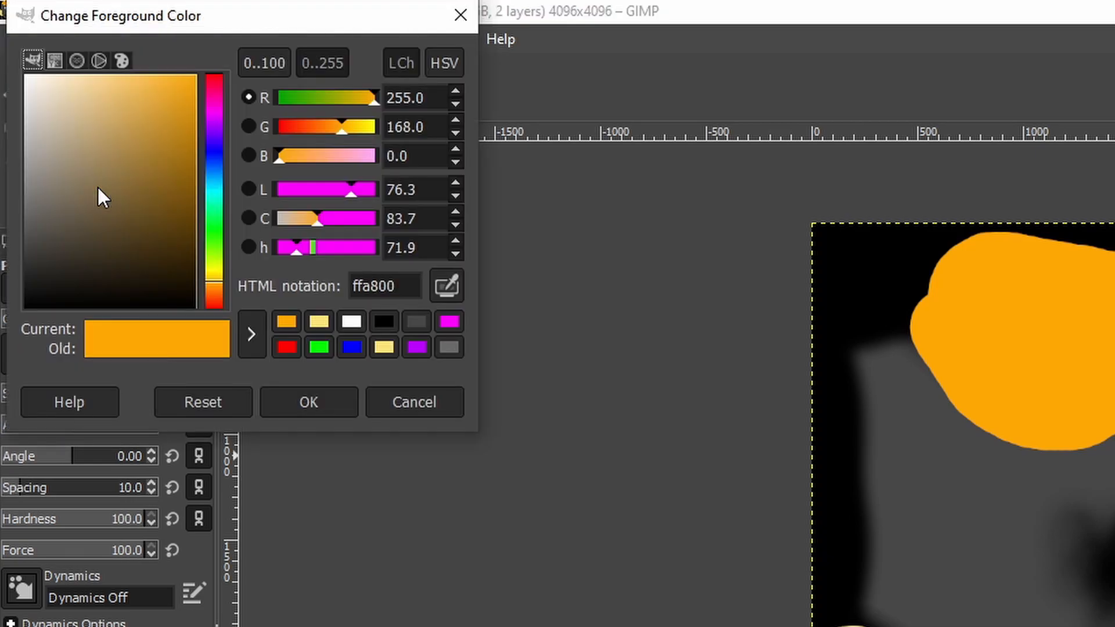
left_click_drag(426, 98, 356, 98)
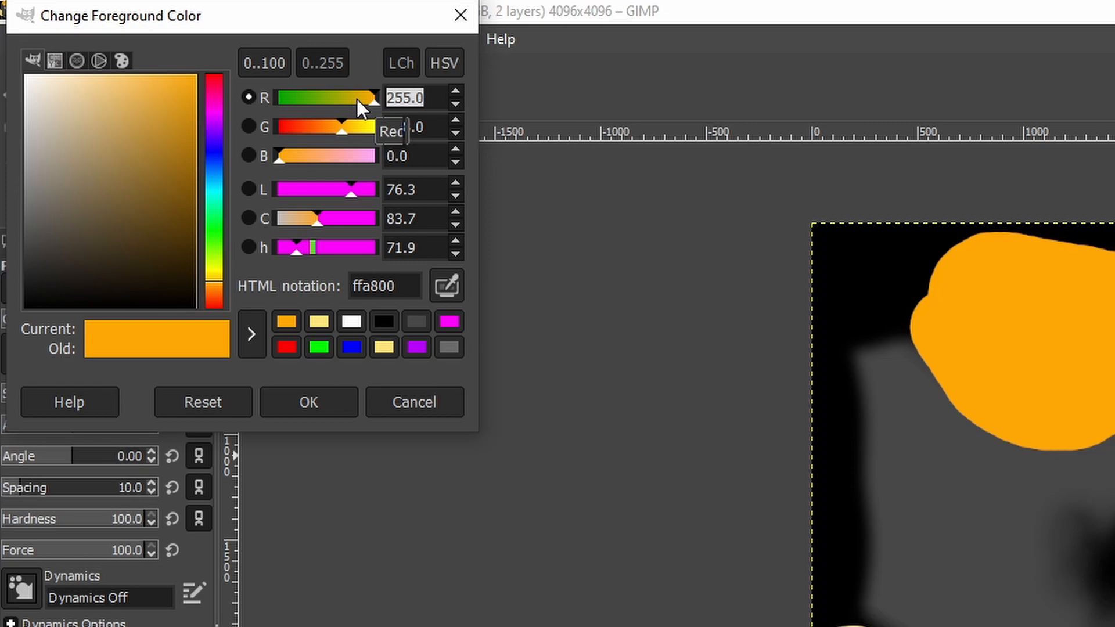
type("186")
key("Tab")
type("0")
key("Tab")
type("255")
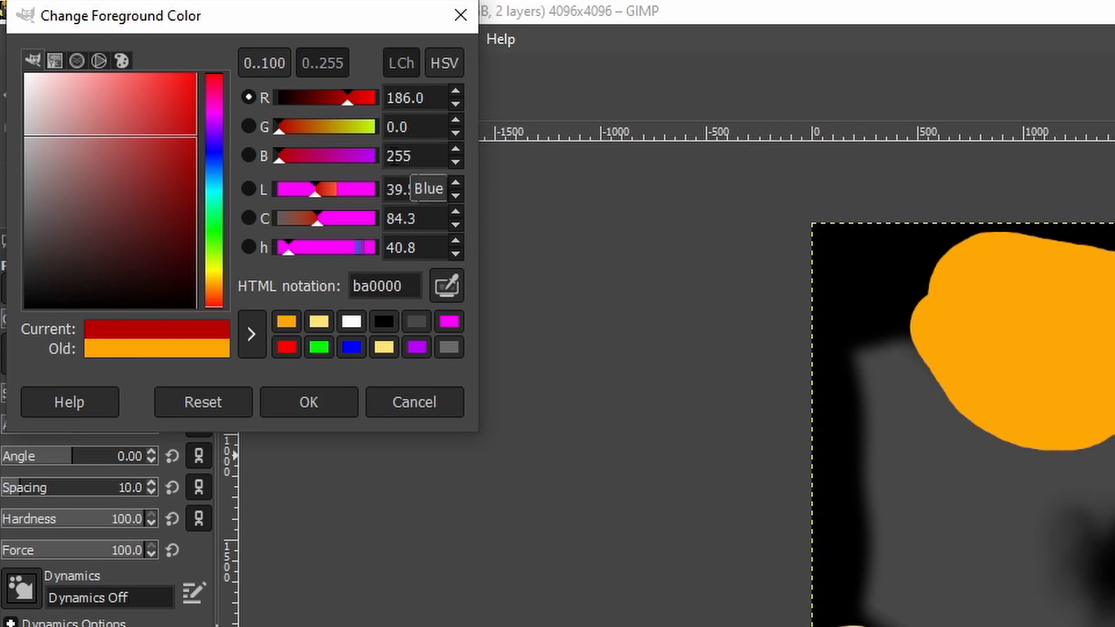
key("Return")
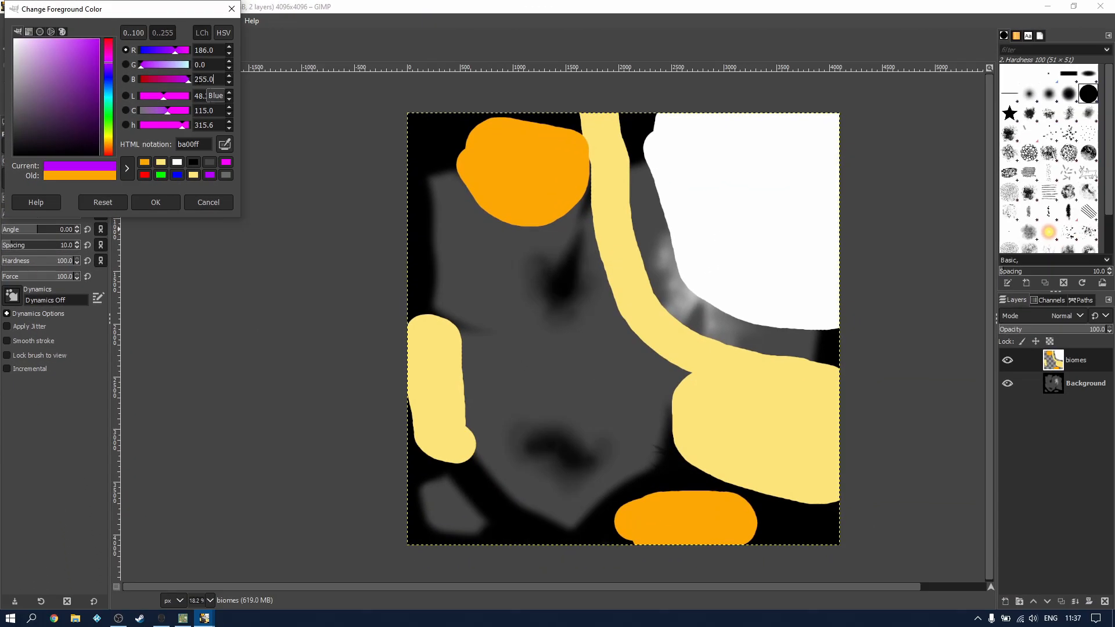
left_click(154, 202)
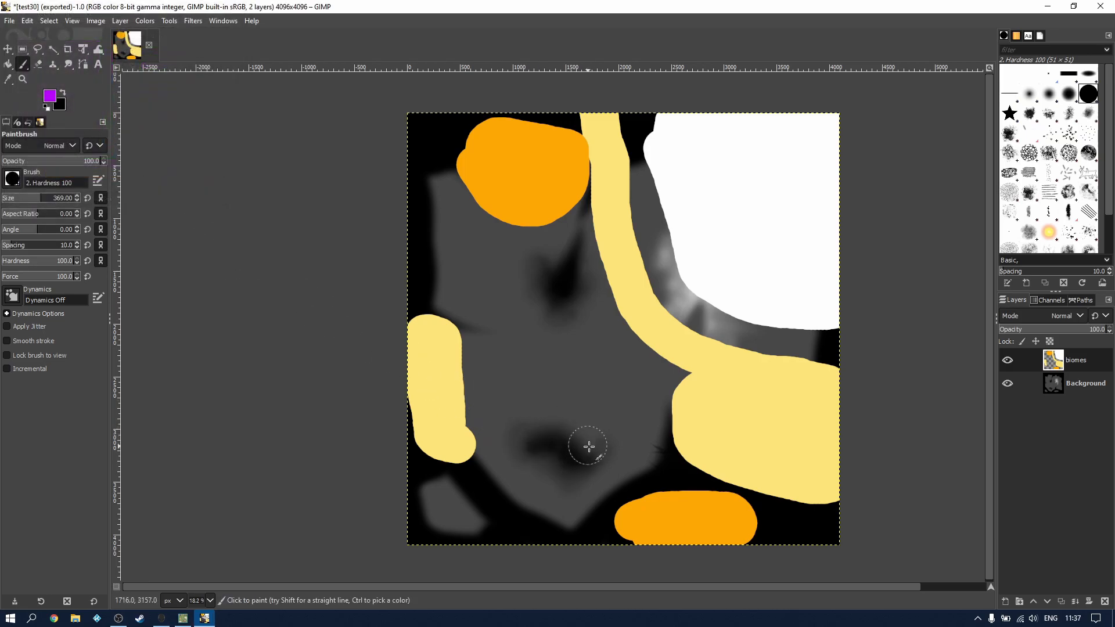
Step: Paint two filled purple patches on the biomes layer, covering the dark lake below the upper orange area and the lake near the southern tip
left_click(558, 248)
mouse_move(557, 248)
left_mouse_down()
mouse_move(536, 297)
mouse_move(549, 308)
mouse_move(568, 304)
mouse_move(579, 269)
mouse_move(563, 258)
mouse_move(557, 289)
left_mouse_up()
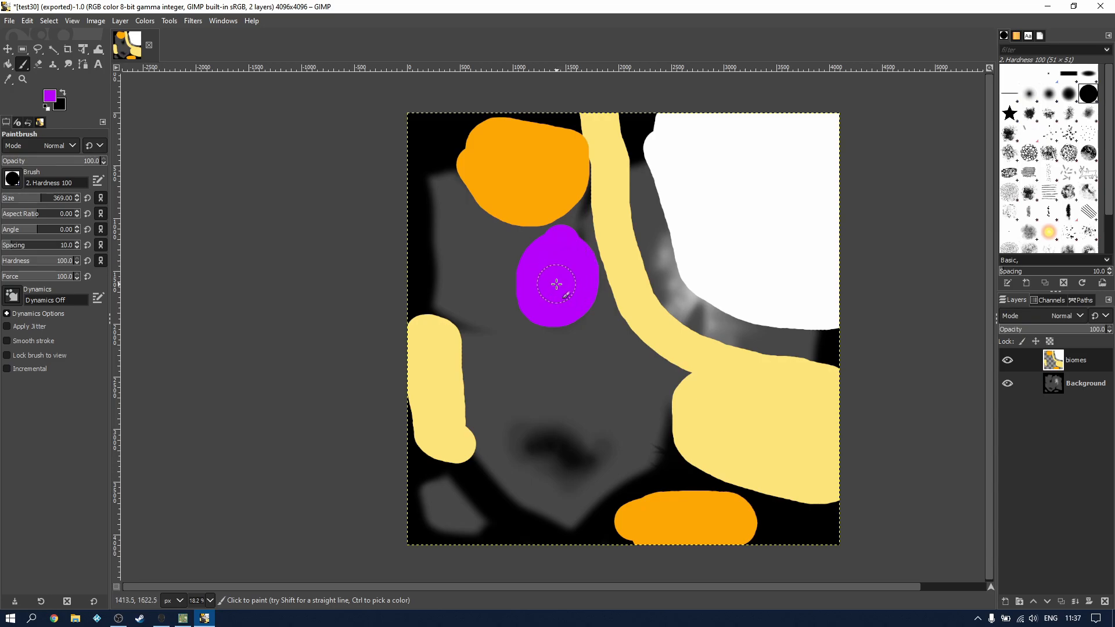
mouse_move(521, 433)
left_mouse_down()
mouse_move(533, 472)
mouse_move(570, 476)
mouse_move(613, 451)
mouse_move(562, 431)
mouse_move(540, 440)
mouse_move(585, 453)
left_mouse_up()
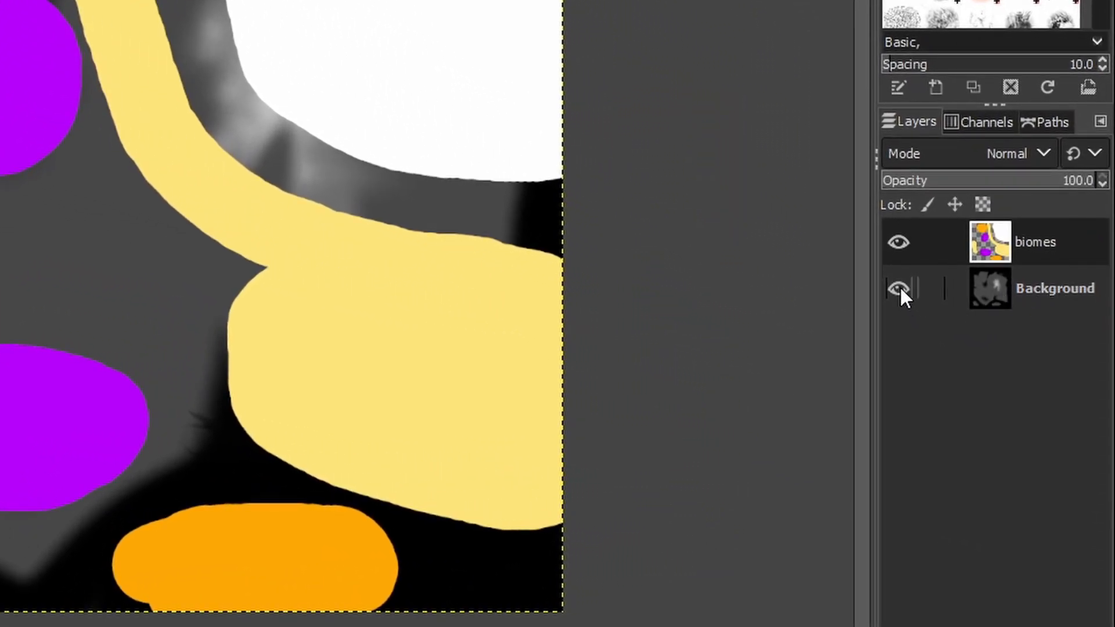
Step: Hide the Background layer and export the image as a PNG named testbiomes in 16bpc RGB pixel format
left_click(899, 289)
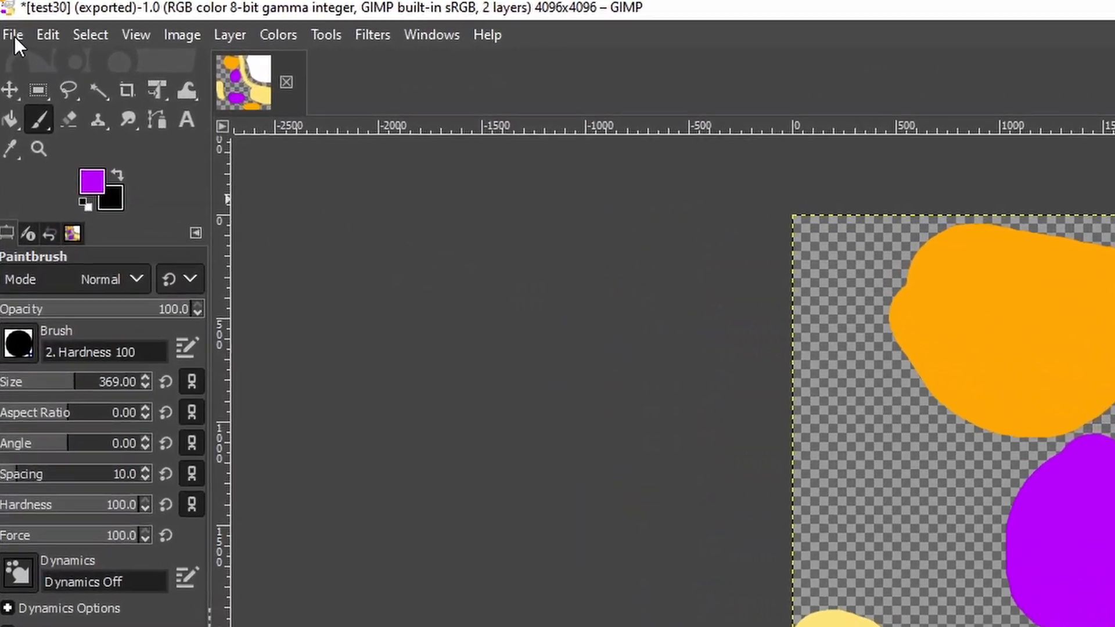
left_click(9, 20)
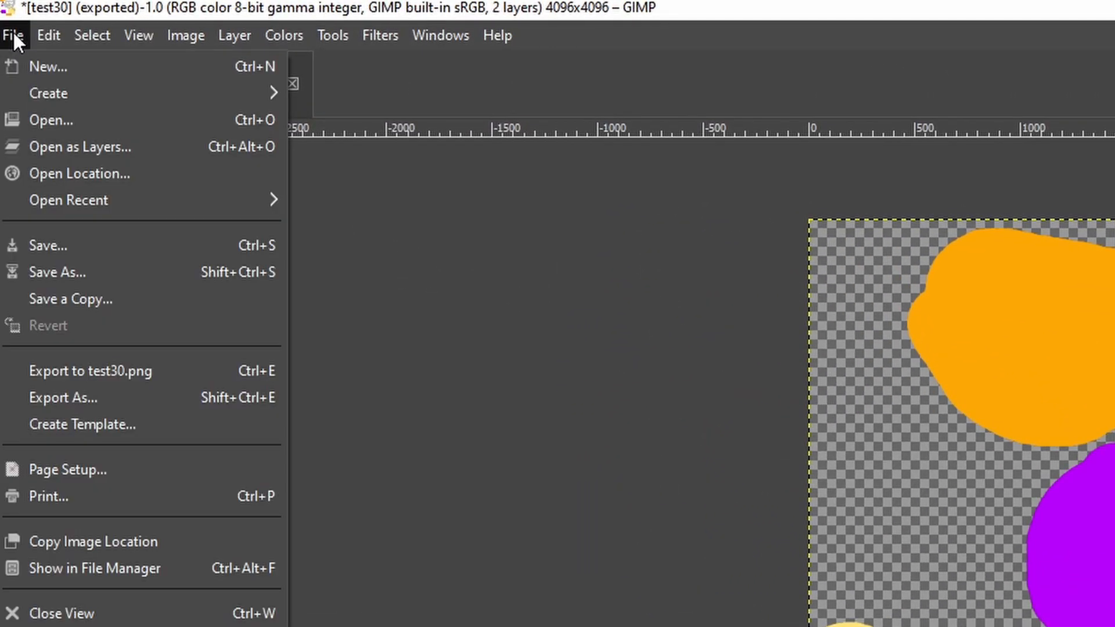
left_click(72, 398)
type("testbiomes")
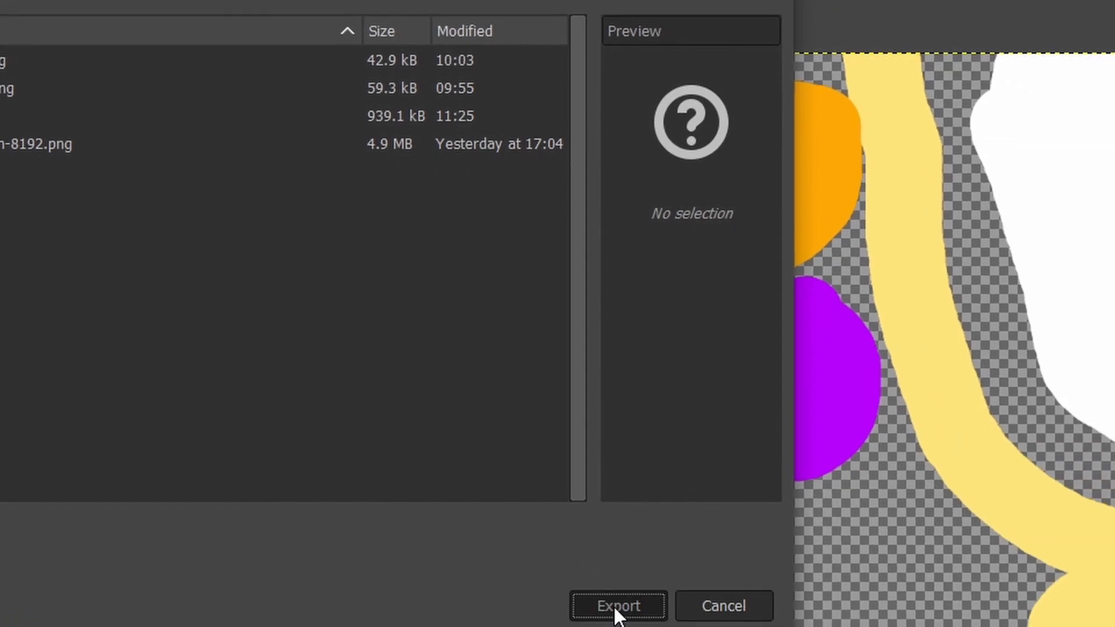
left_click(617, 575)
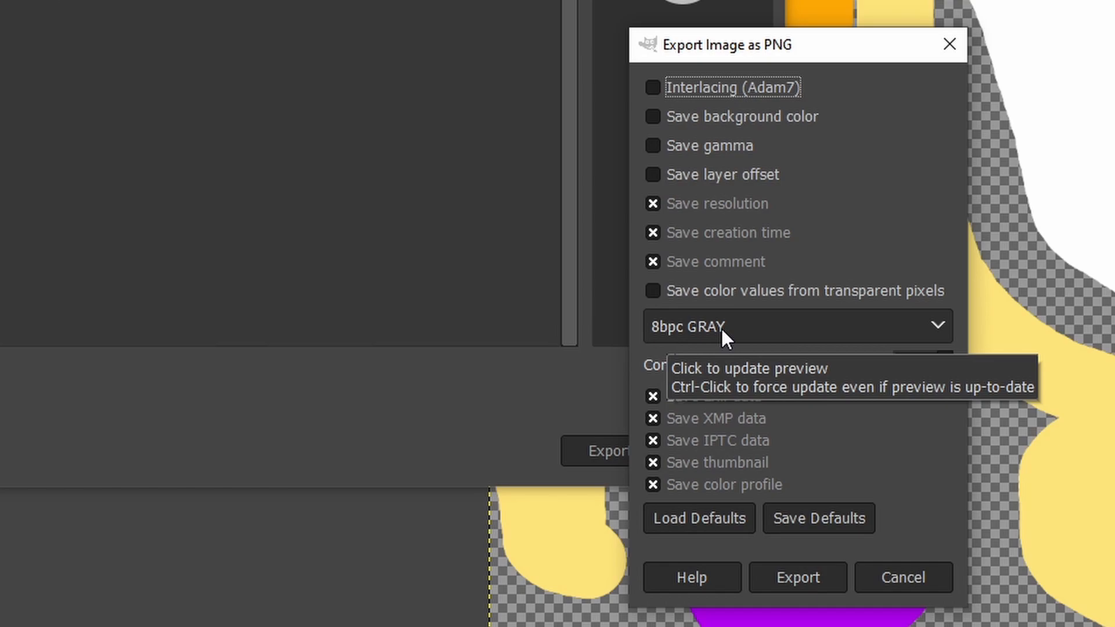
left_click(939, 324)
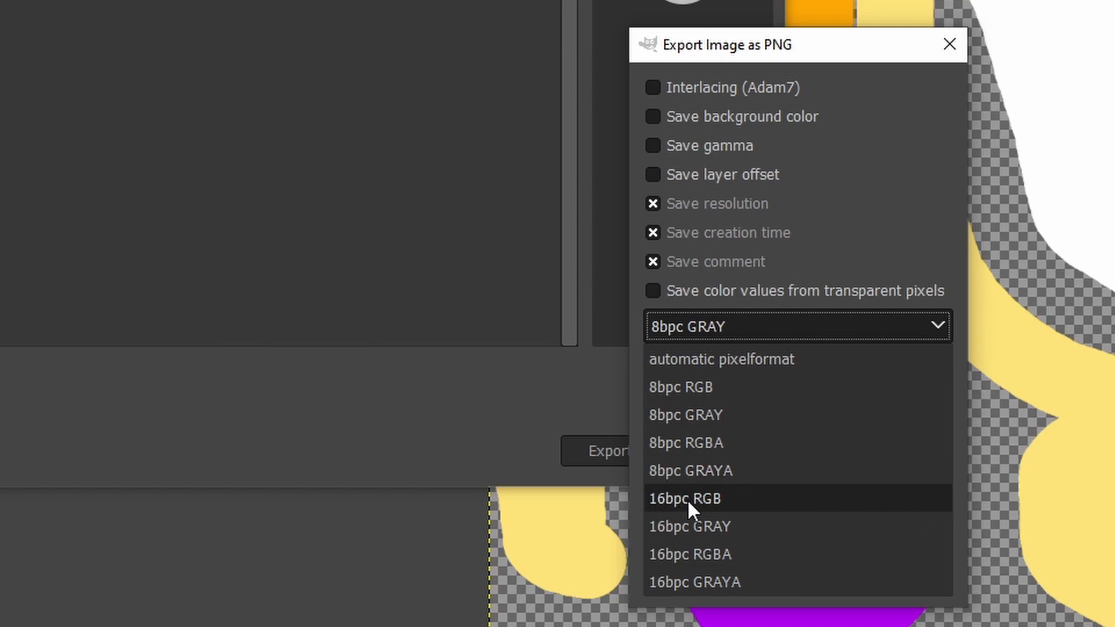
left_click(719, 497)
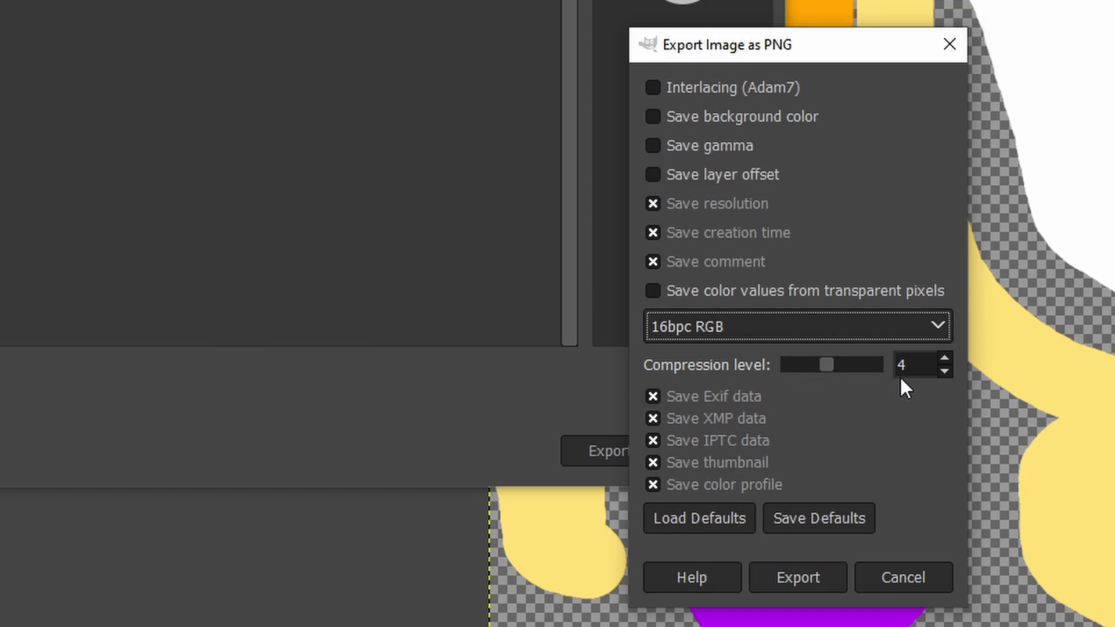
left_click(799, 576)
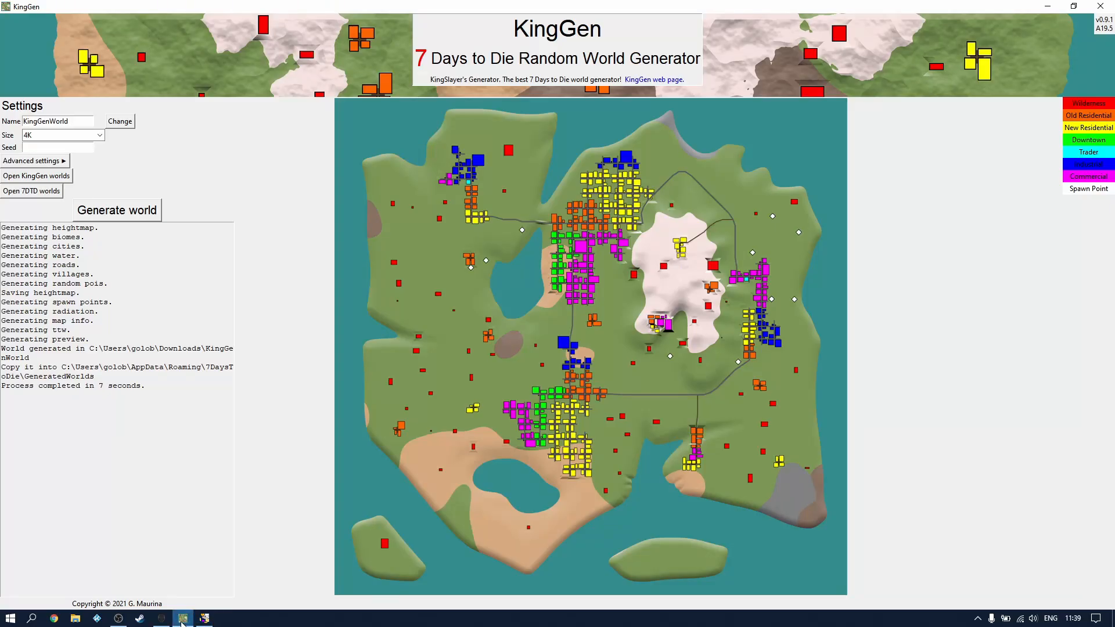
Step: Switch to KingGen, load testbiomes as the custom biomes map in the advanced settings, and generate the world
left_click(40, 161)
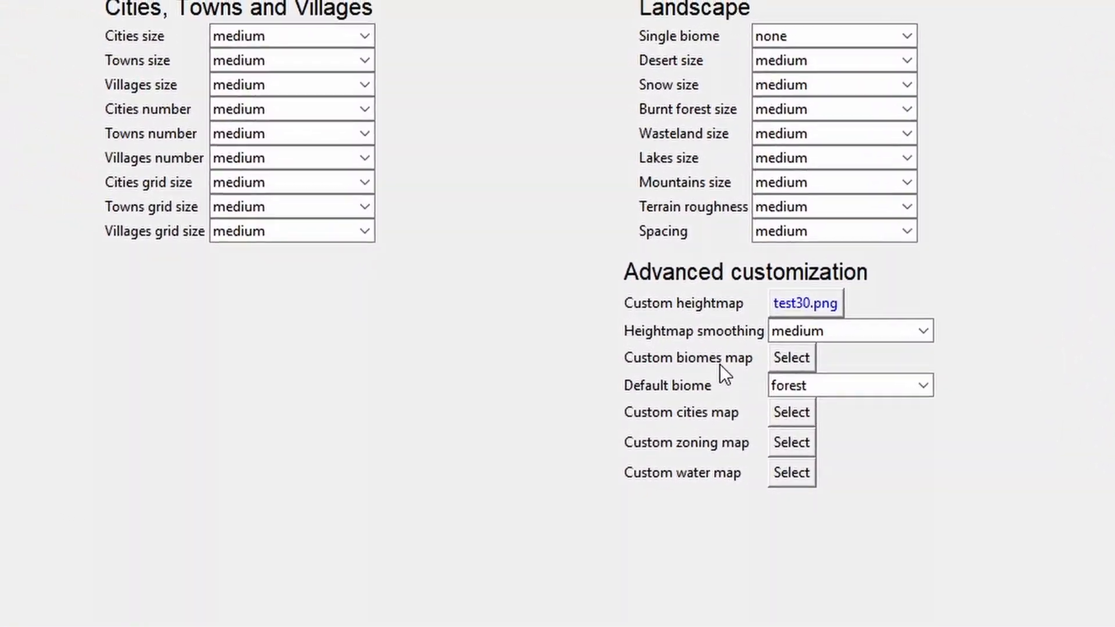
left_click(711, 331)
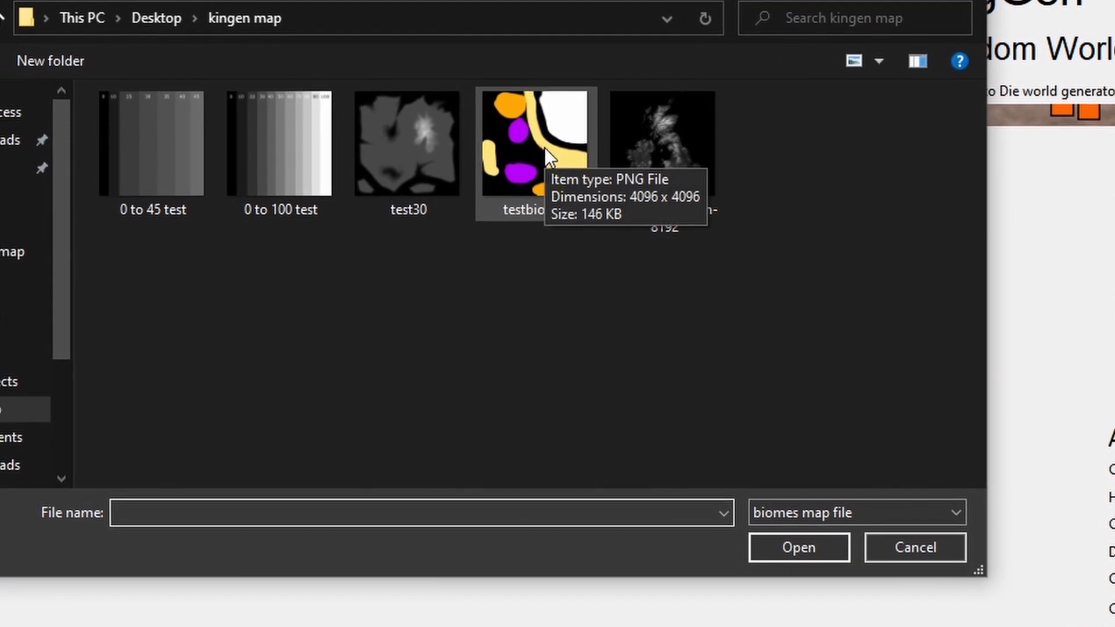
left_click(530, 152)
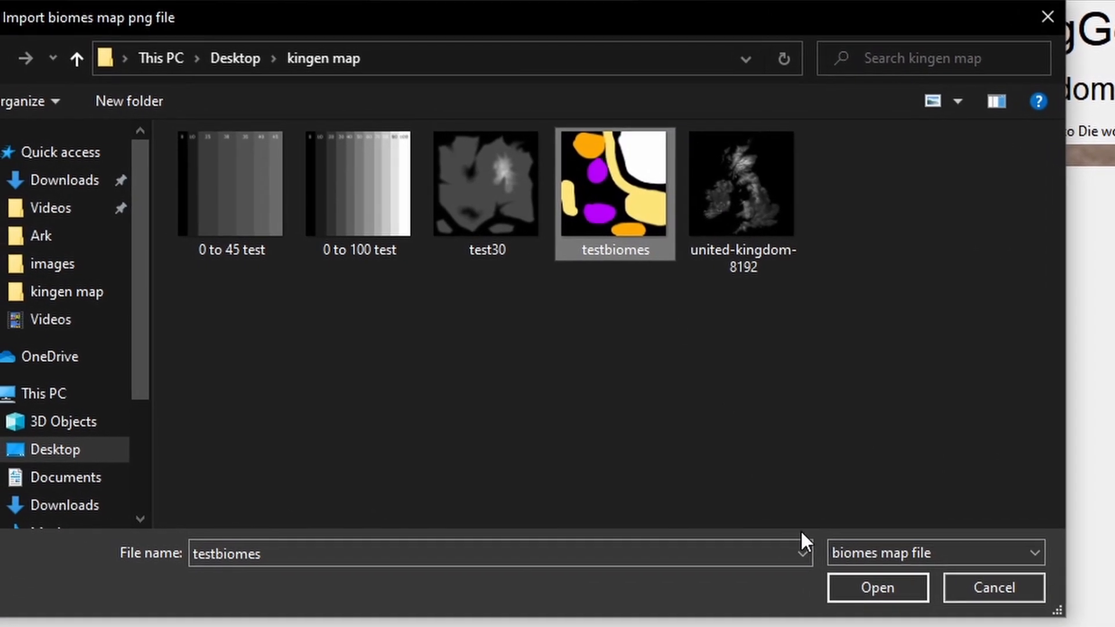
left_click(845, 579)
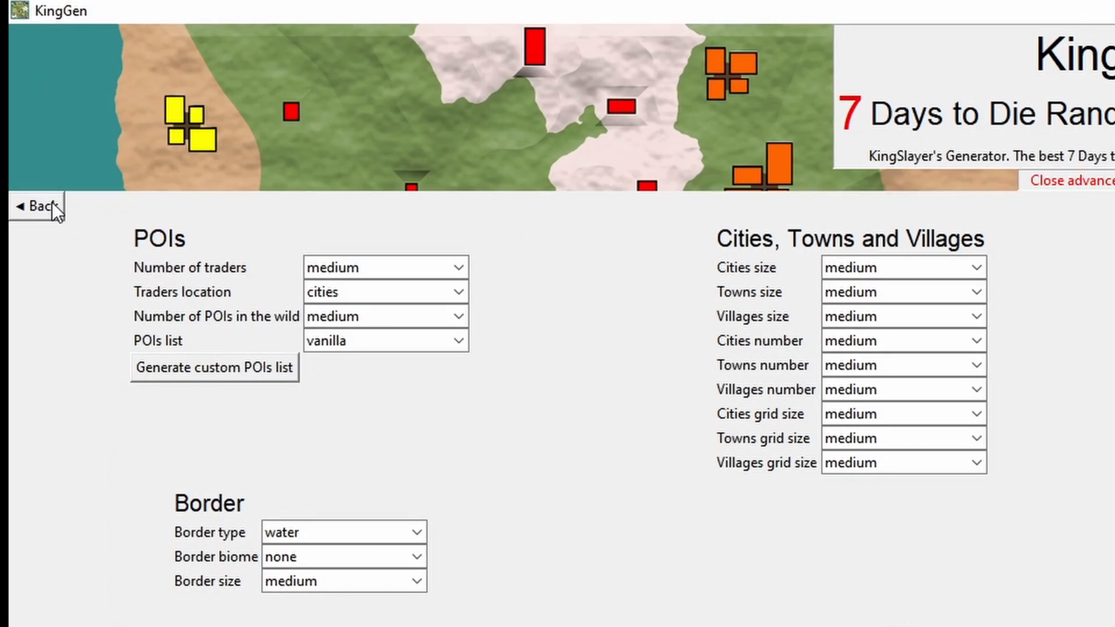
left_click(51, 203)
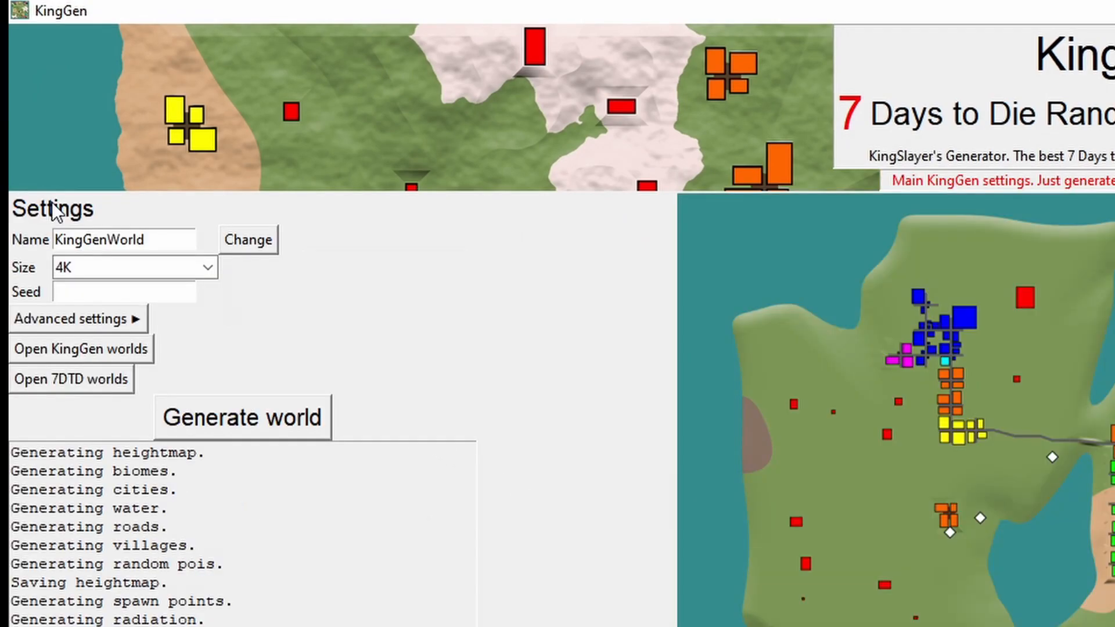
left_click(292, 424)
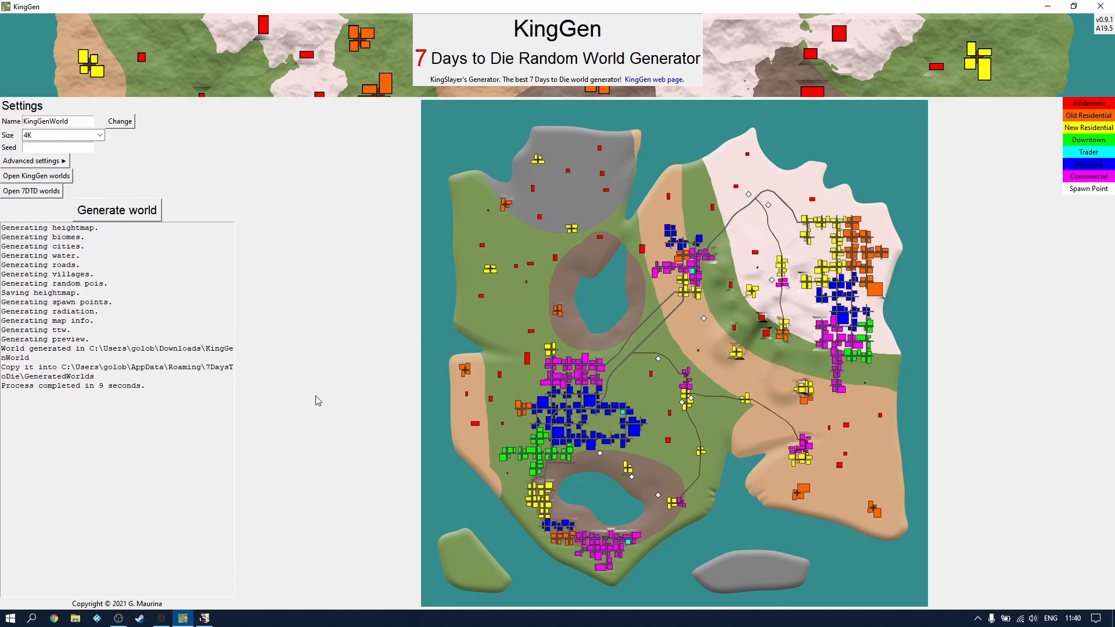
Step: Switch back to GIMP, show the Background layer again and add a new transparent layer named cities
left_click(206, 619)
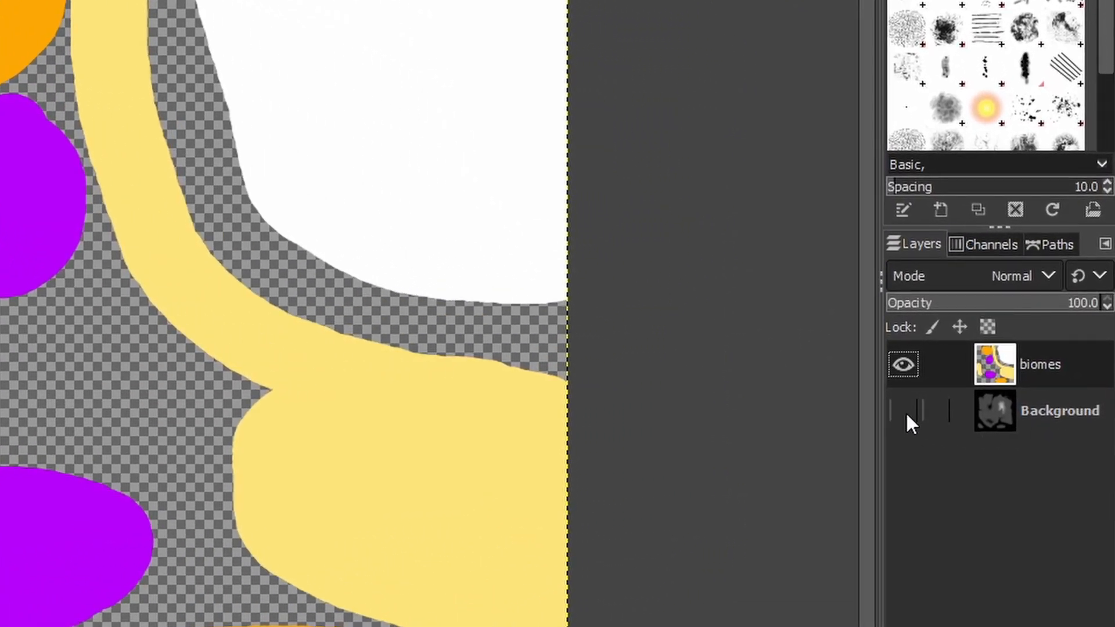
left_click(905, 411)
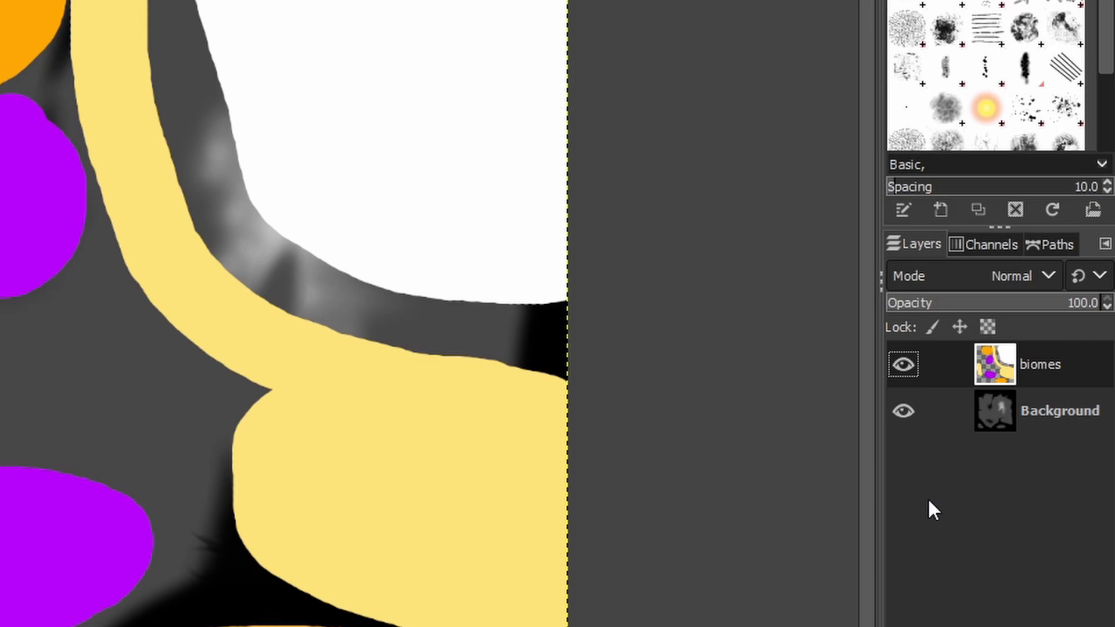
right_click(960, 472)
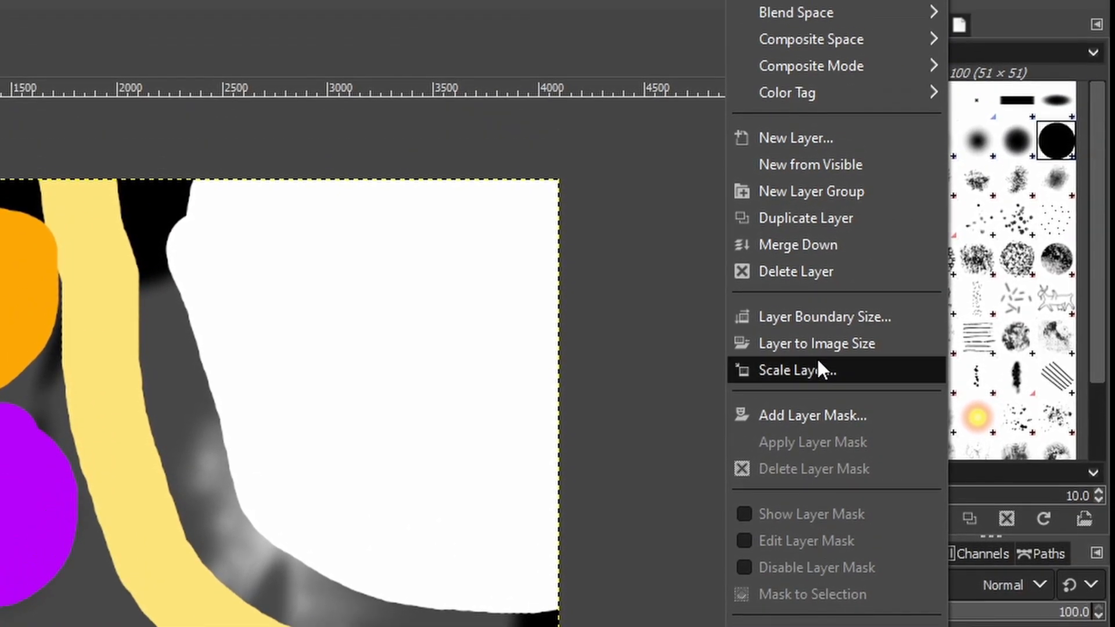
left_click(807, 138)
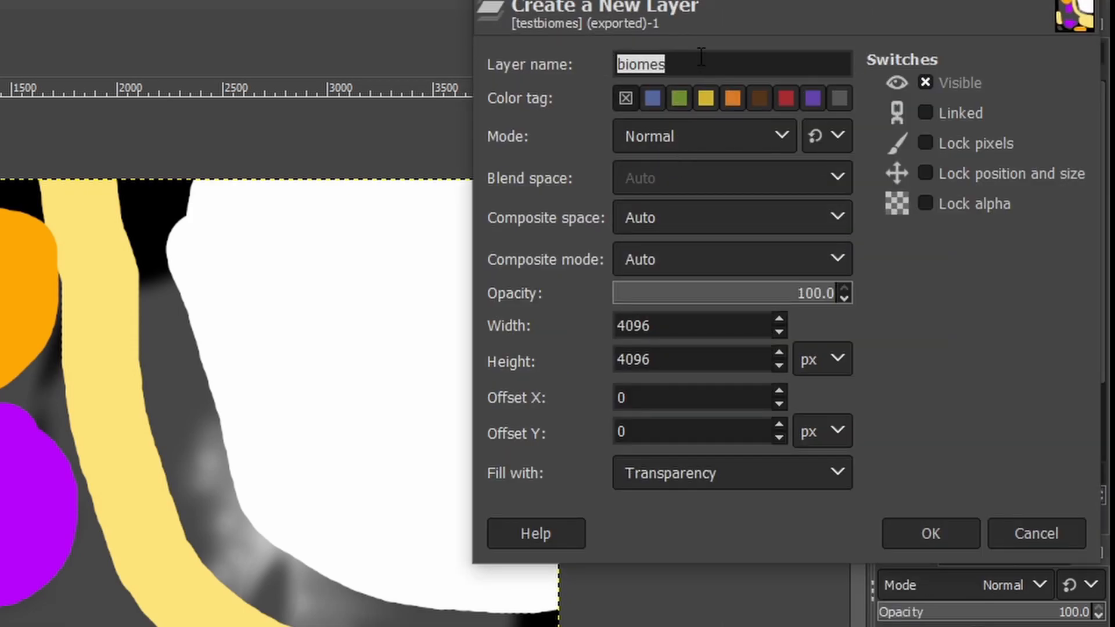
type("cities")
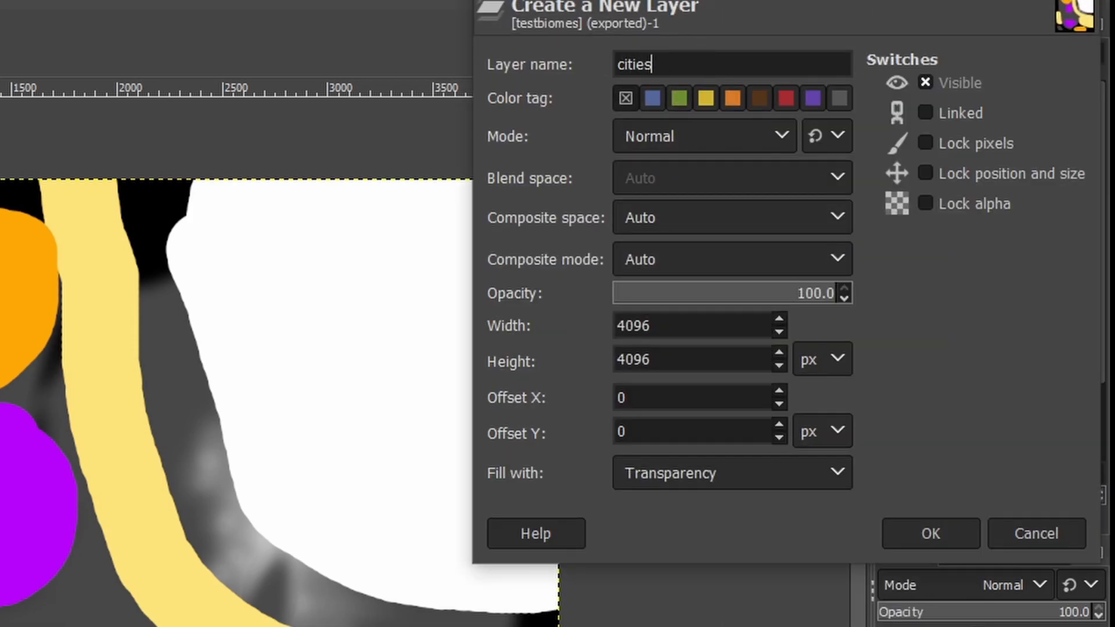
left_click(929, 532)
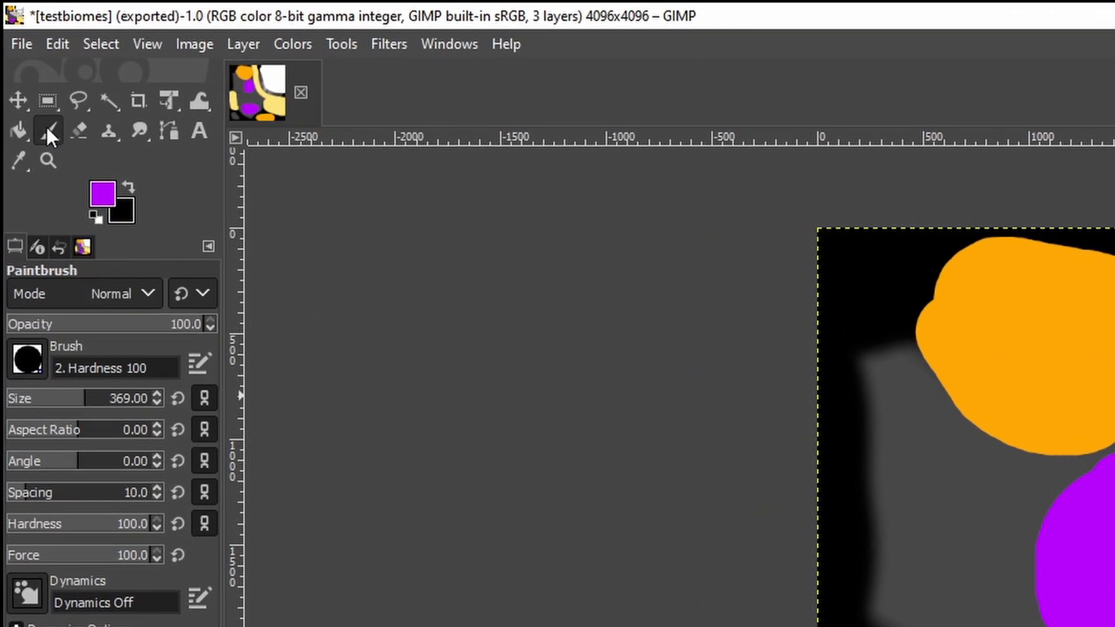
Step: Set the foreground color to RGB 0, 0, 255 and paint blue patches on the cities layer between the purple areas and over the upper-left land
left_click(103, 193)
left_click_drag(431, 105, 365, 100)
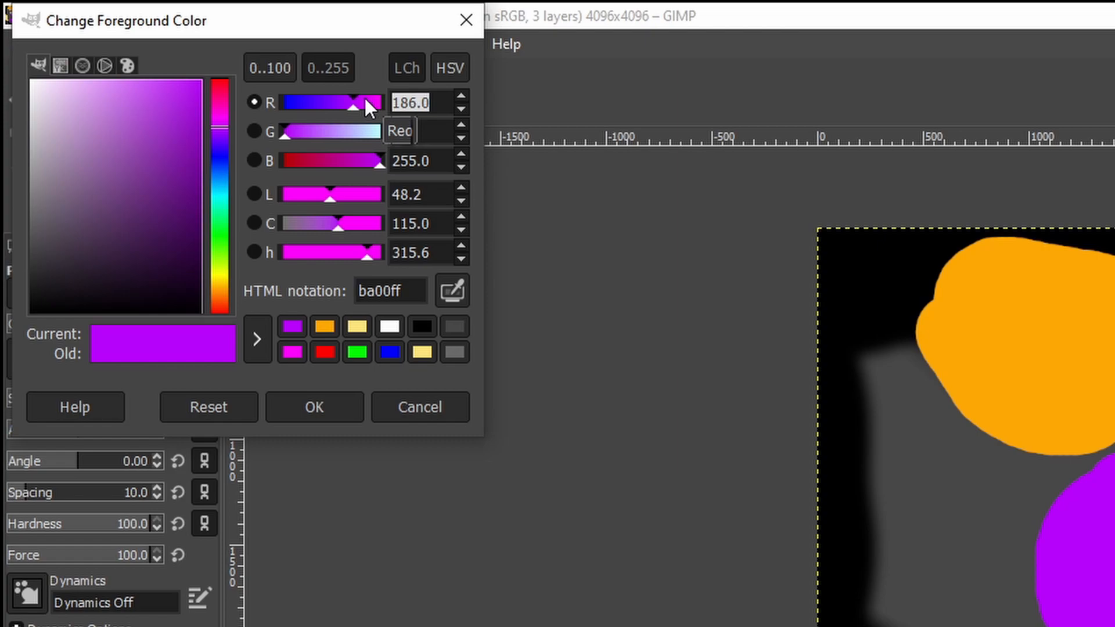
type("0")
key("Tab")
type("0")
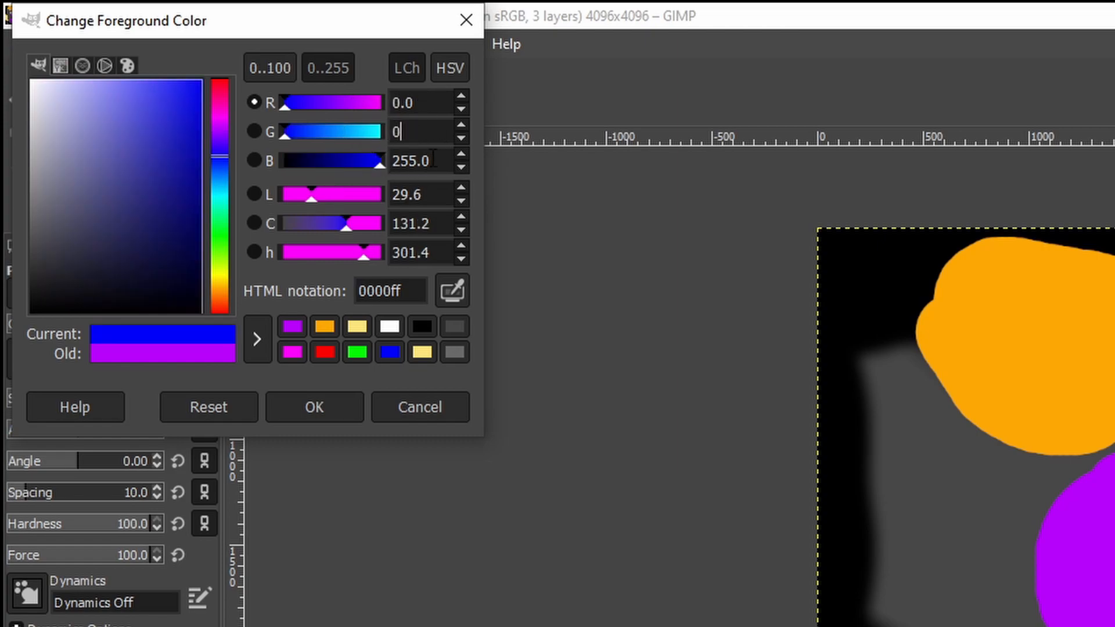
key("Tab")
type("255")
left_click(326, 409)
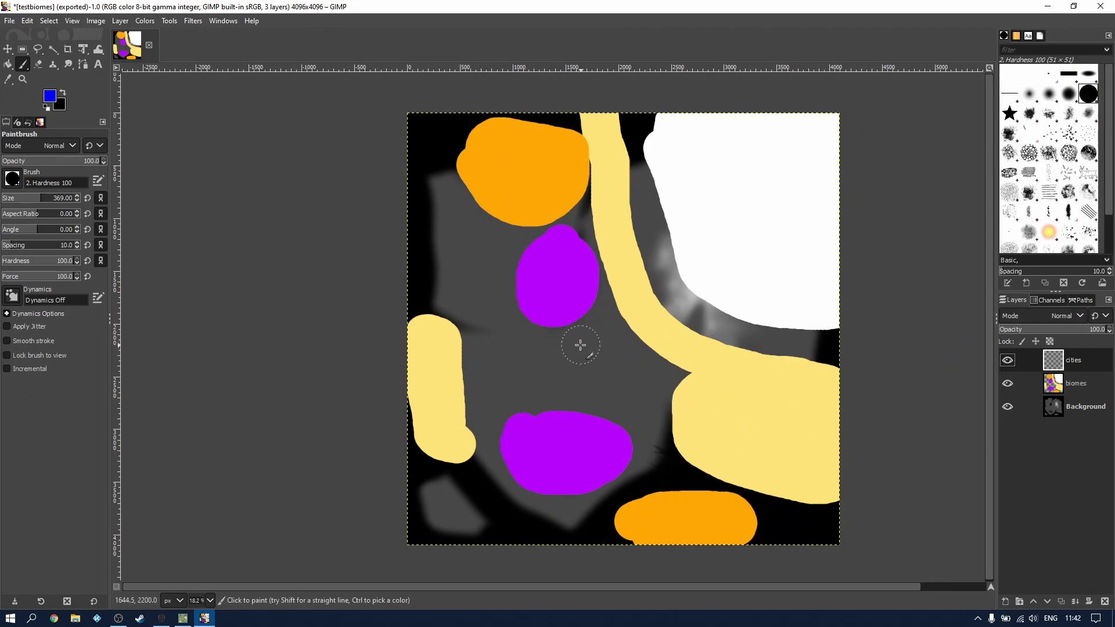
mouse_move(554, 351)
left_mouse_down()
mouse_move(559, 389)
mouse_move(644, 383)
mouse_move(648, 371)
mouse_move(625, 359)
mouse_move(607, 319)
mouse_move(582, 339)
mouse_move(580, 363)
mouse_move(648, 379)
mouse_move(646, 413)
left_mouse_up()
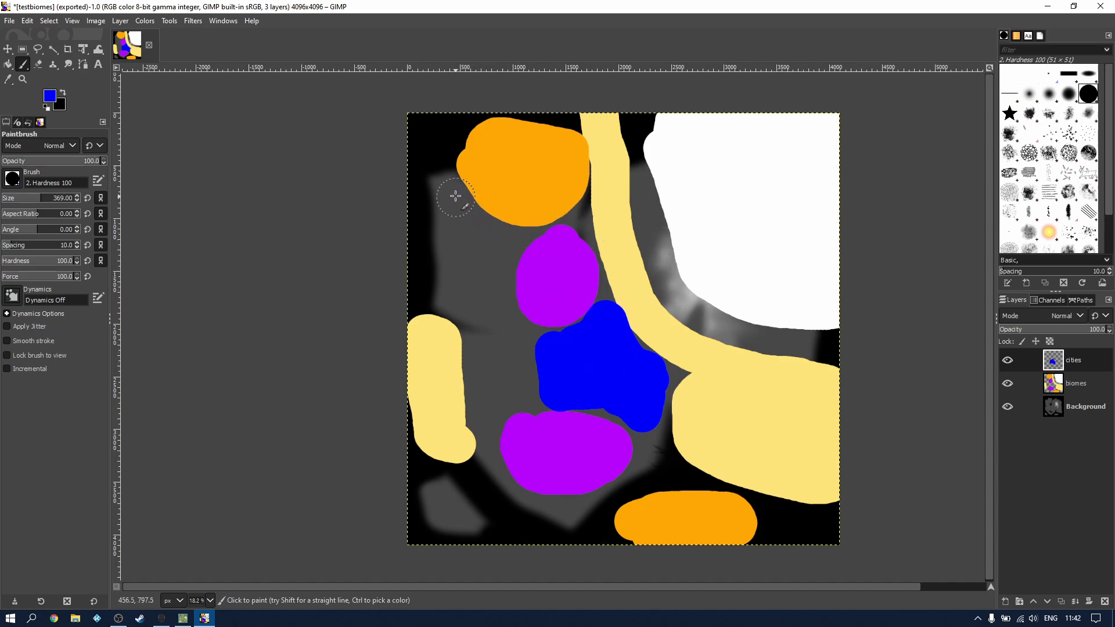
mouse_move(454, 192)
left_mouse_down()
mouse_move(511, 187)
mouse_move(515, 247)
mouse_move(455, 247)
mouse_move(453, 210)
mouse_move(480, 207)
mouse_move(487, 224)
left_mouse_up()
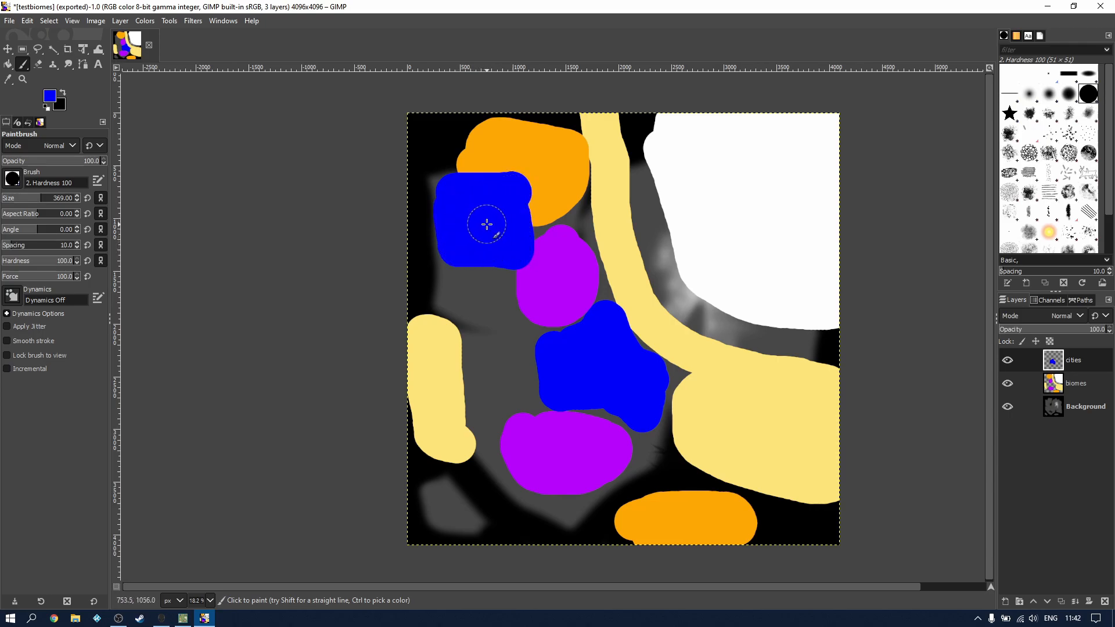
Step: Paint a vertical blue strip on the cities layer across the white area's lower-right edge, and hide the biomes layer
left_click_drag(781, 243, 785, 348)
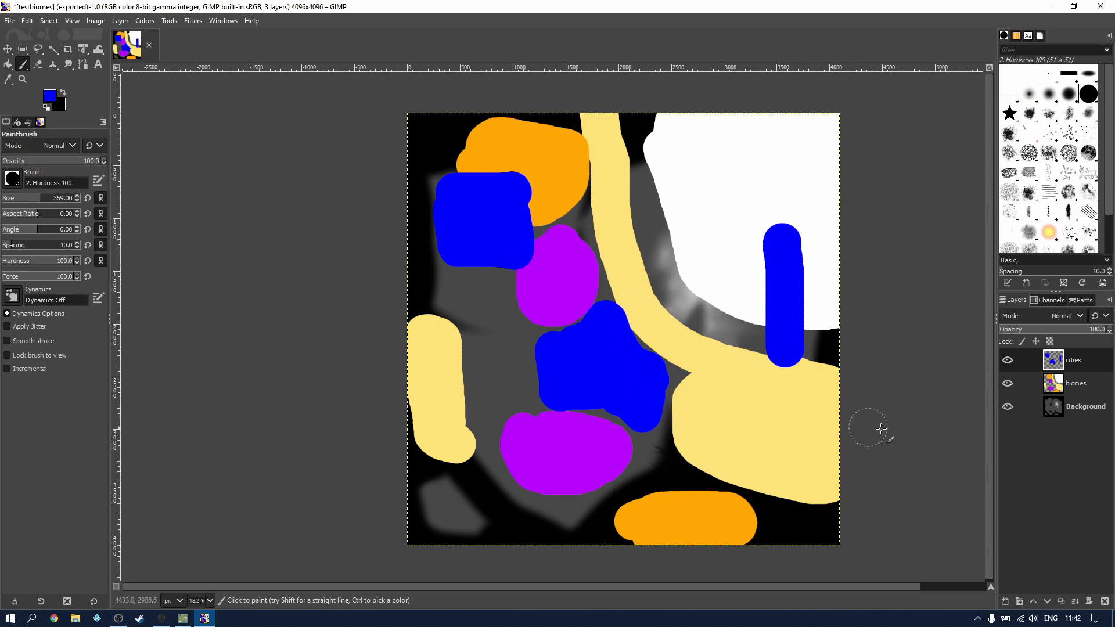
left_click(1008, 384)
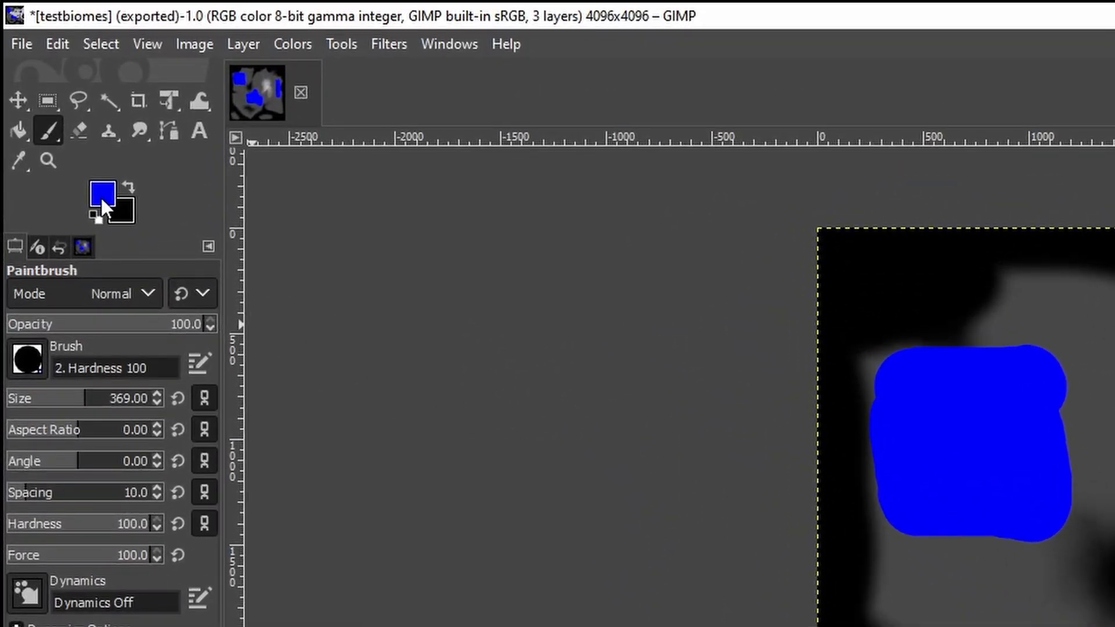
Step: Set the foreground color to green, RGB 0, 255, 0
left_click(101, 197)
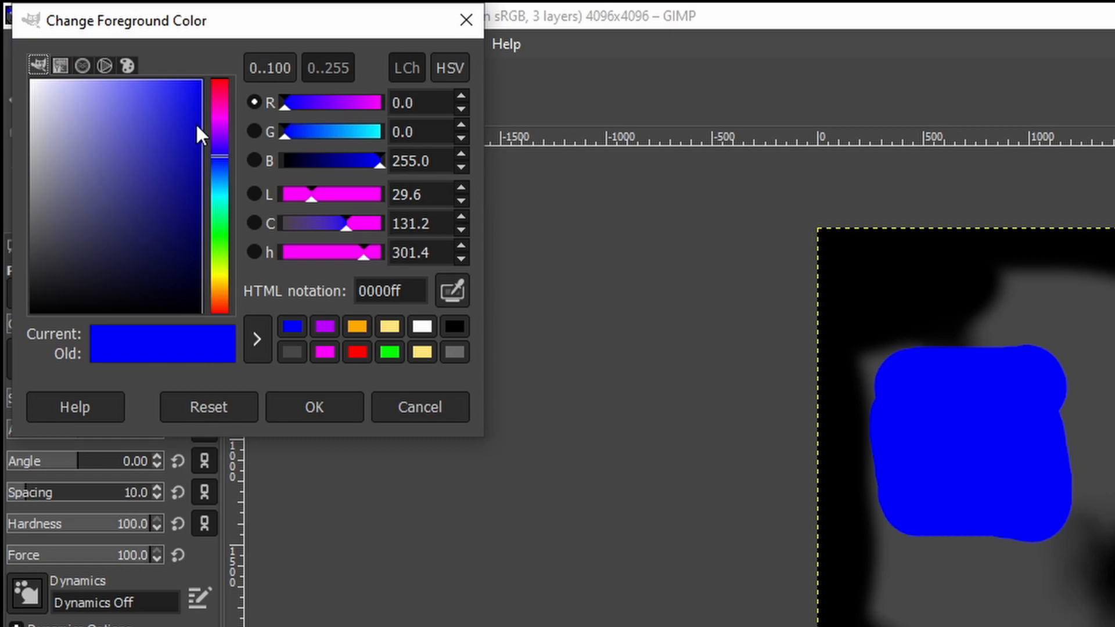
left_click_drag(432, 104, 336, 104)
left_click_drag(439, 161, 360, 135)
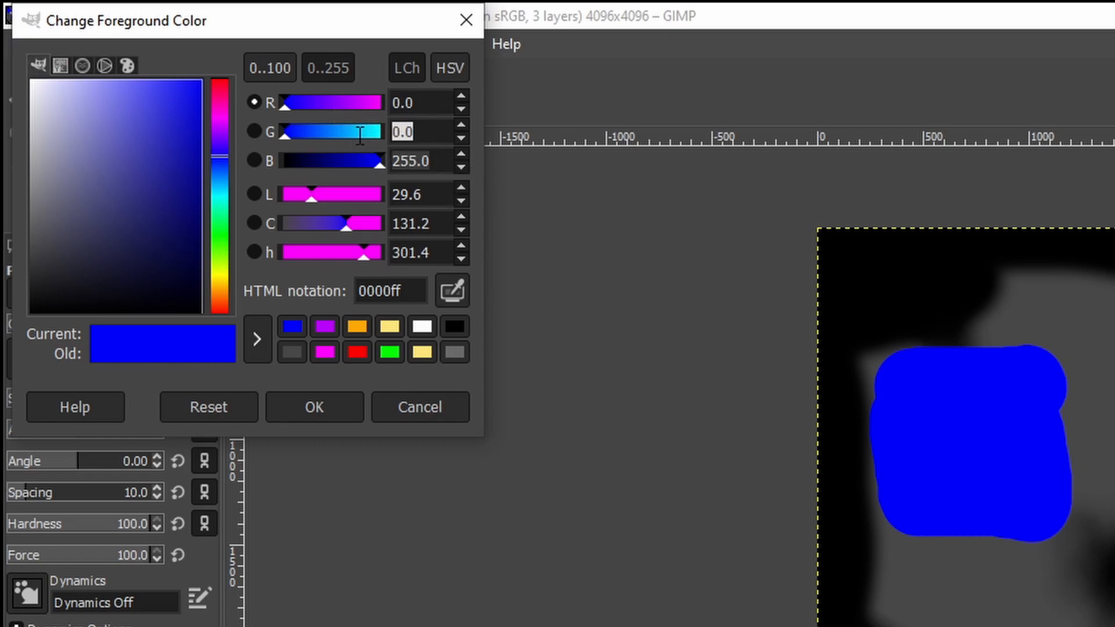
type("255")
key("Tab")
type("0")
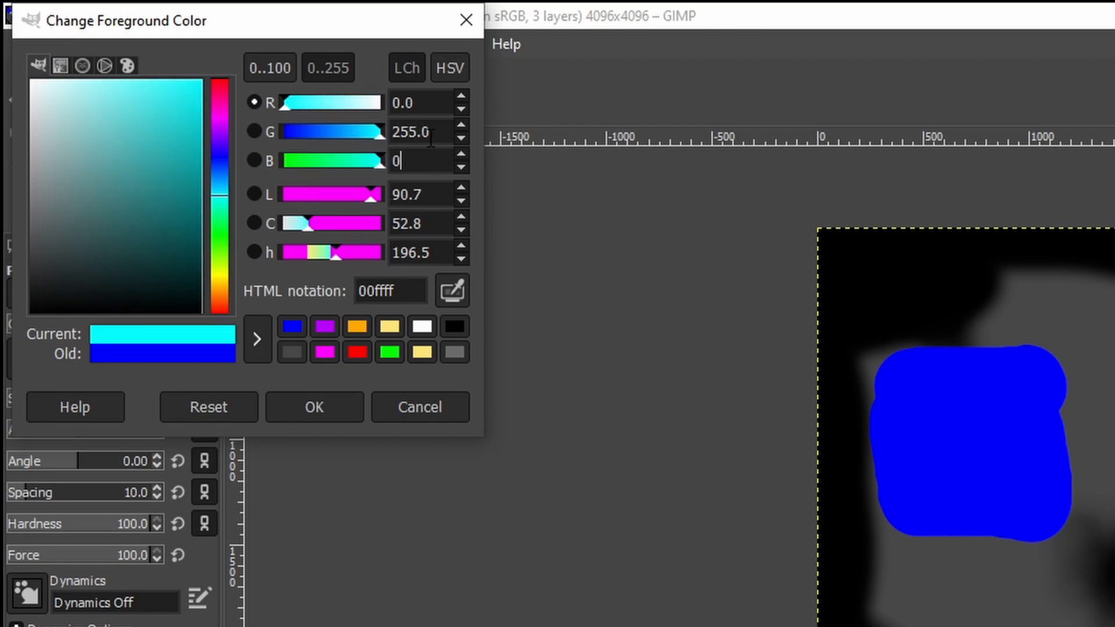
key("Return")
left_click(312, 408)
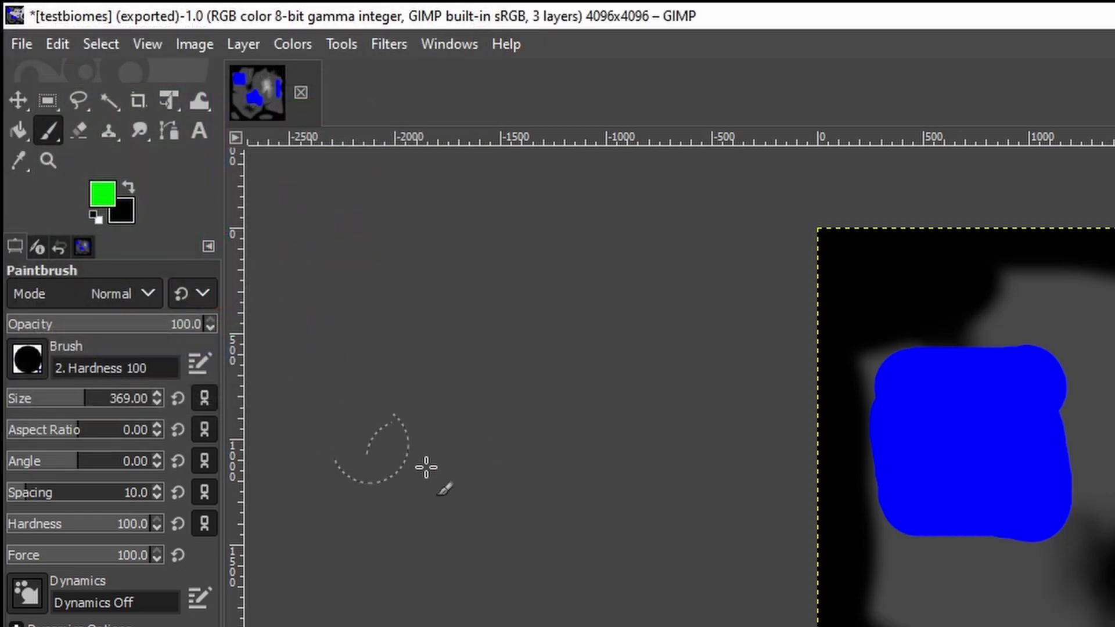
Step: Paint green patches on the cities layer at the upper middle, lower-left coast and bottom island, and show the biomes layer again
mouse_move(1025, 263)
left_mouse_down()
mouse_move(660, 189)
mouse_move(631, 191)
mouse_move(616, 210)
left_mouse_up()
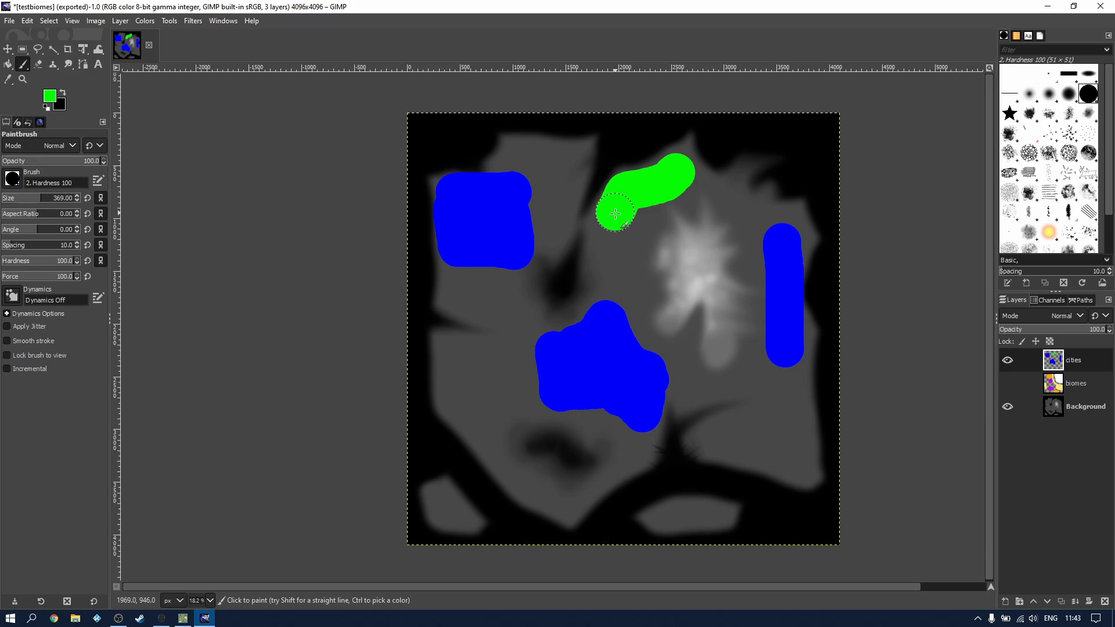
left_click(703, 513)
mouse_move(451, 365)
left_mouse_down()
mouse_move(452, 398)
mouse_move(500, 463)
left_mouse_up()
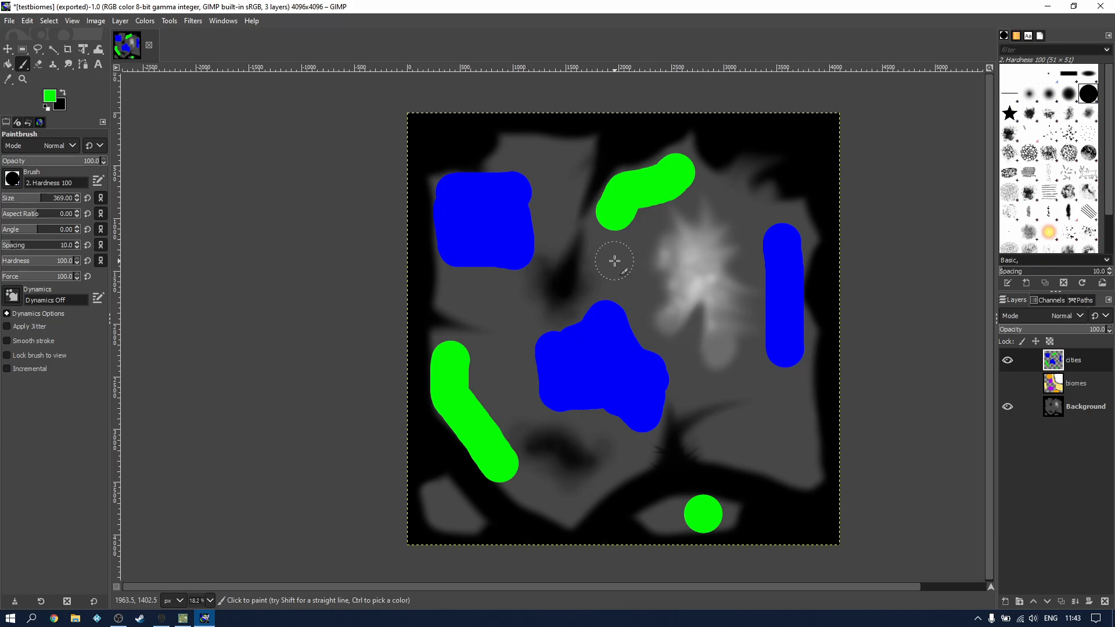
left_click(1008, 383)
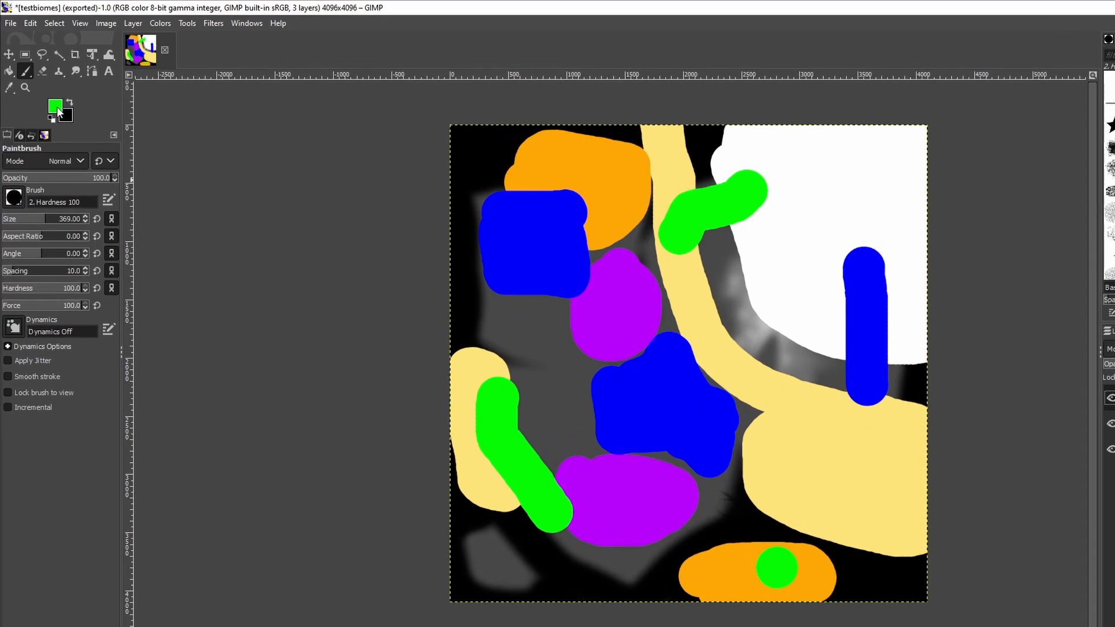
Step: Set the foreground color to RGB 255, 0, 0 and paint a red band on the cities layer along the curved pale-yellow strip
left_click(56, 108)
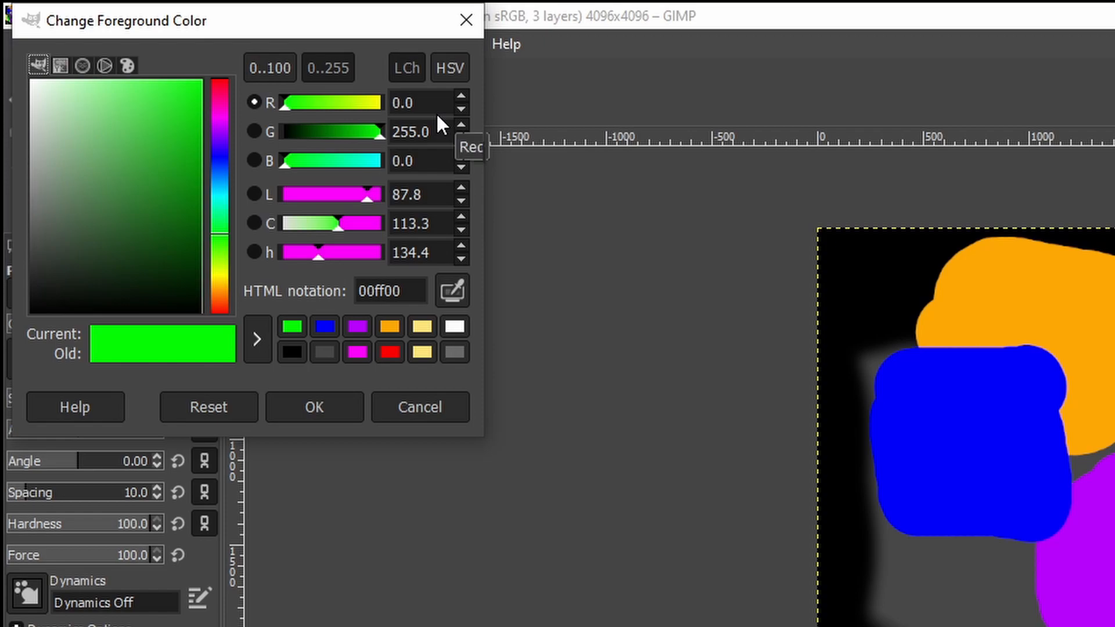
left_click_drag(422, 104, 366, 107)
type("255")
key("Tab")
type("0")
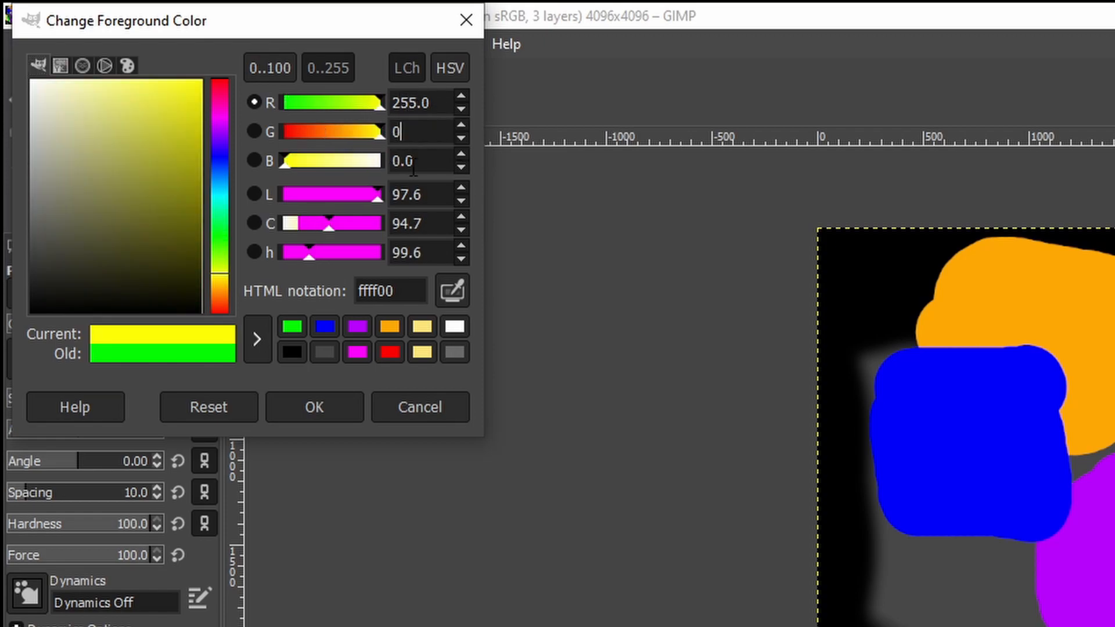
key("Tab")
type("0")
key("Return")
left_click(315, 407)
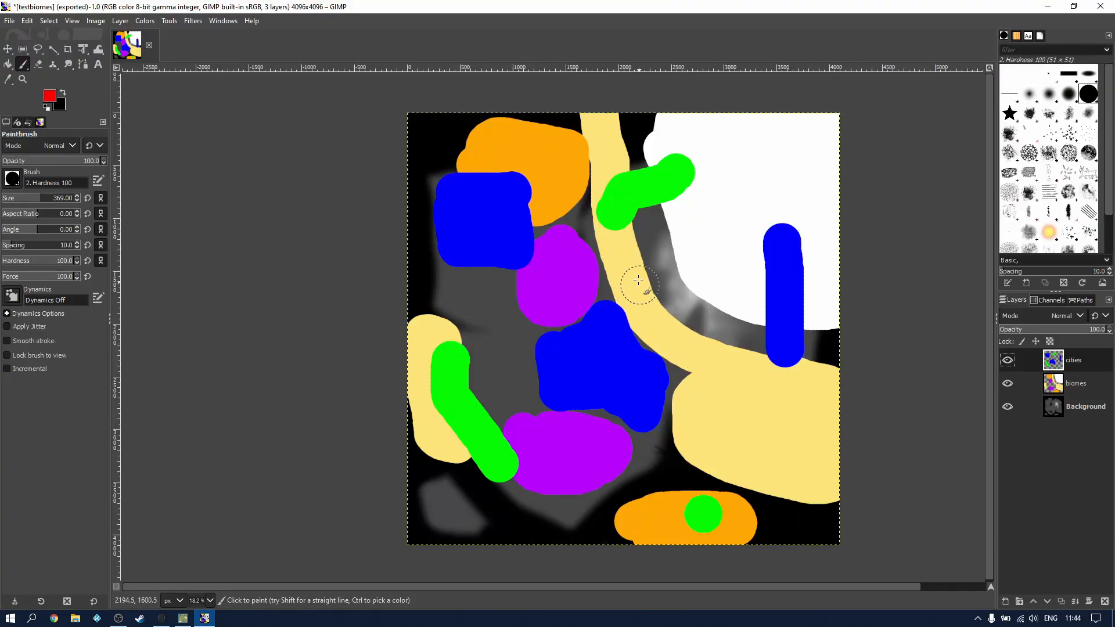
mouse_move(607, 177)
left_mouse_down()
mouse_move(643, 311)
mouse_move(720, 363)
left_mouse_up()
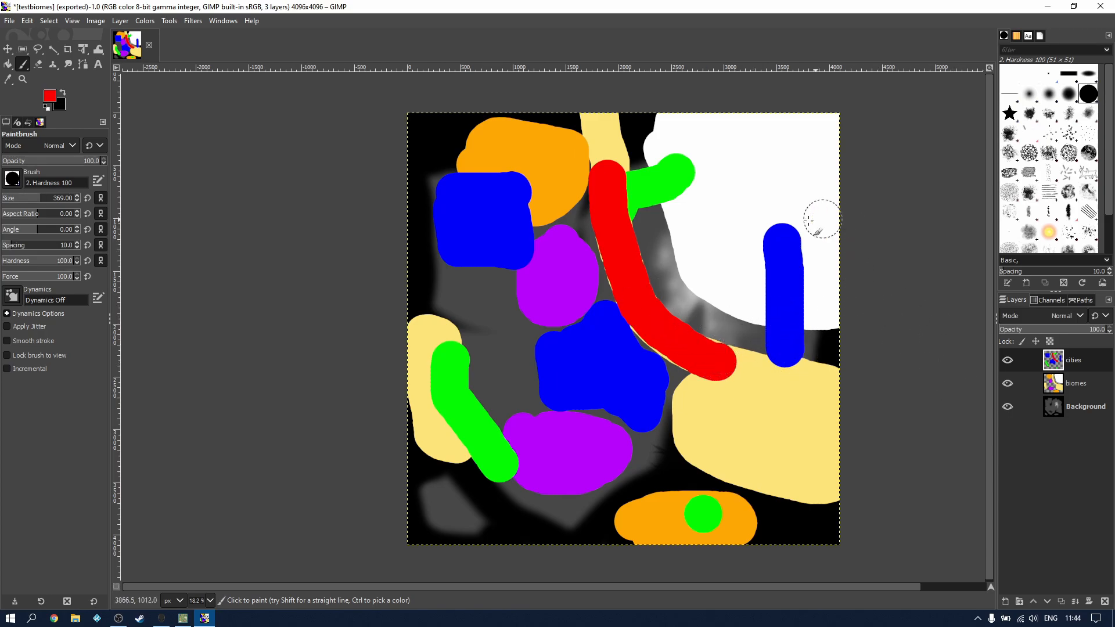
Step: Hide the biomes and Background layers and export the image as a PNG named testcities in 16bpc RGB pixel format
left_click(1008, 382)
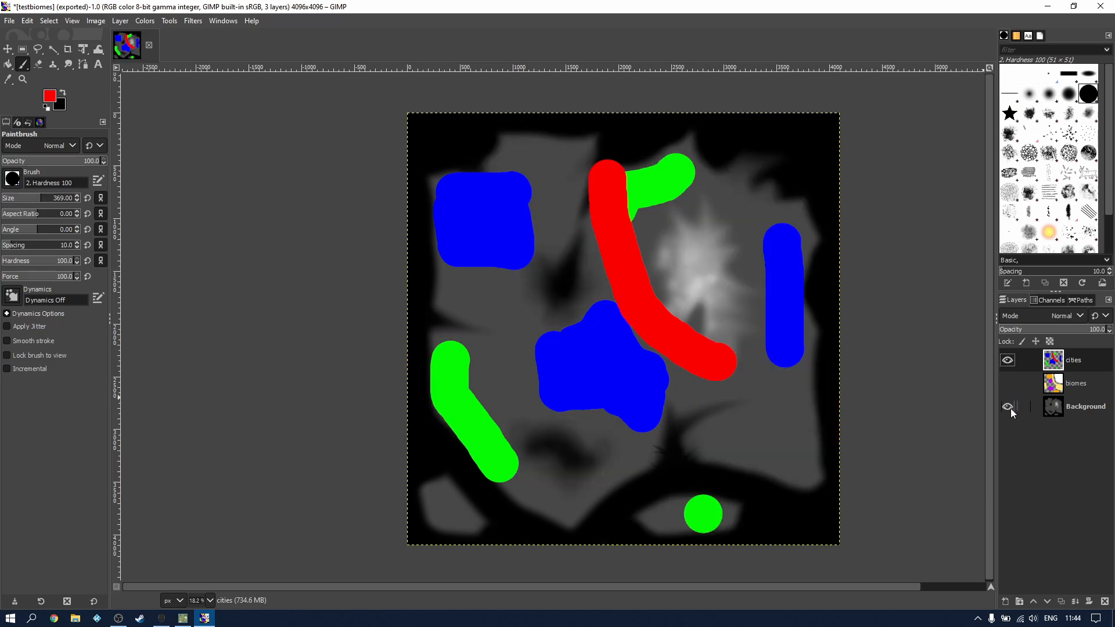
left_click(1007, 406)
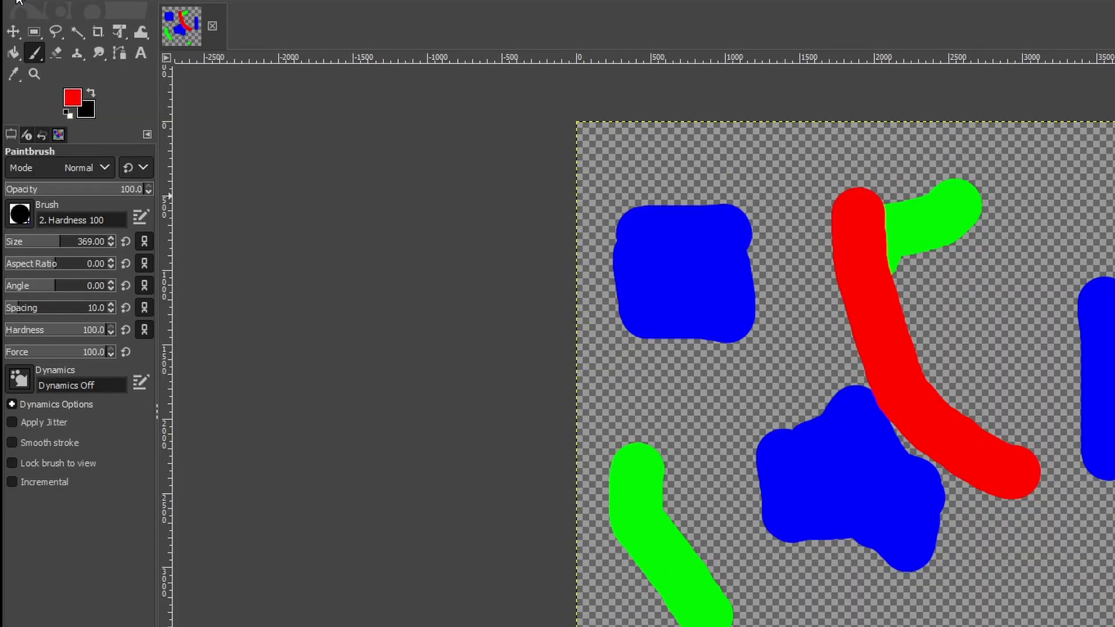
left_click(19, 2)
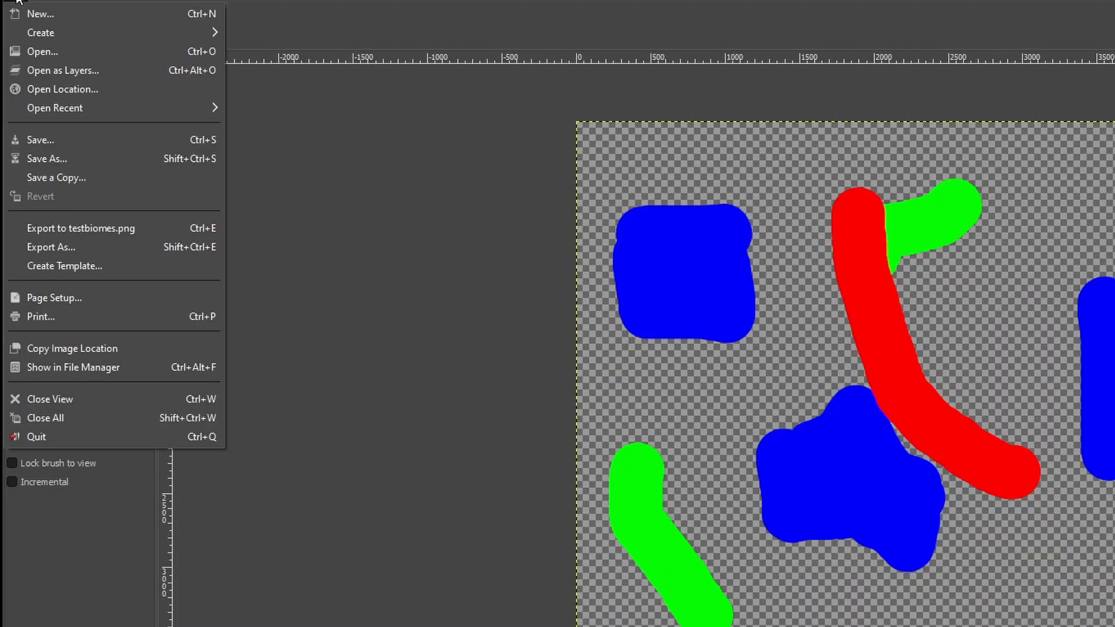
left_click(62, 250)
key("Right")
key("BackSpace")
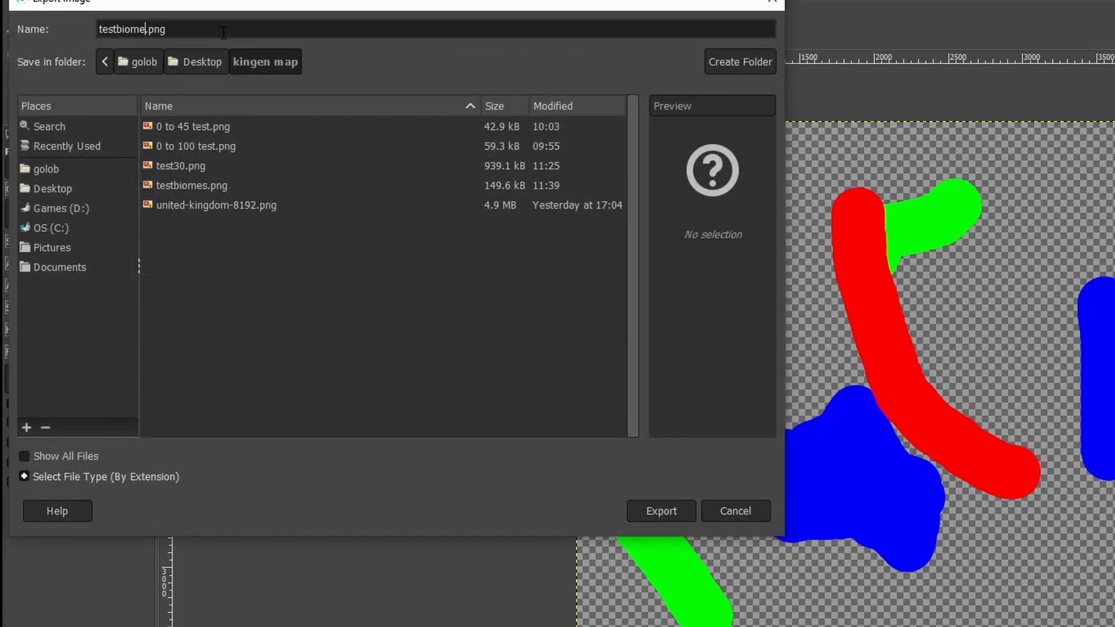
key("BackSpace")
key("BackSpace")
key("BackSpace")
key("BackSpace")
key("BackSpace")
type("demo")
left_click(646, 512)
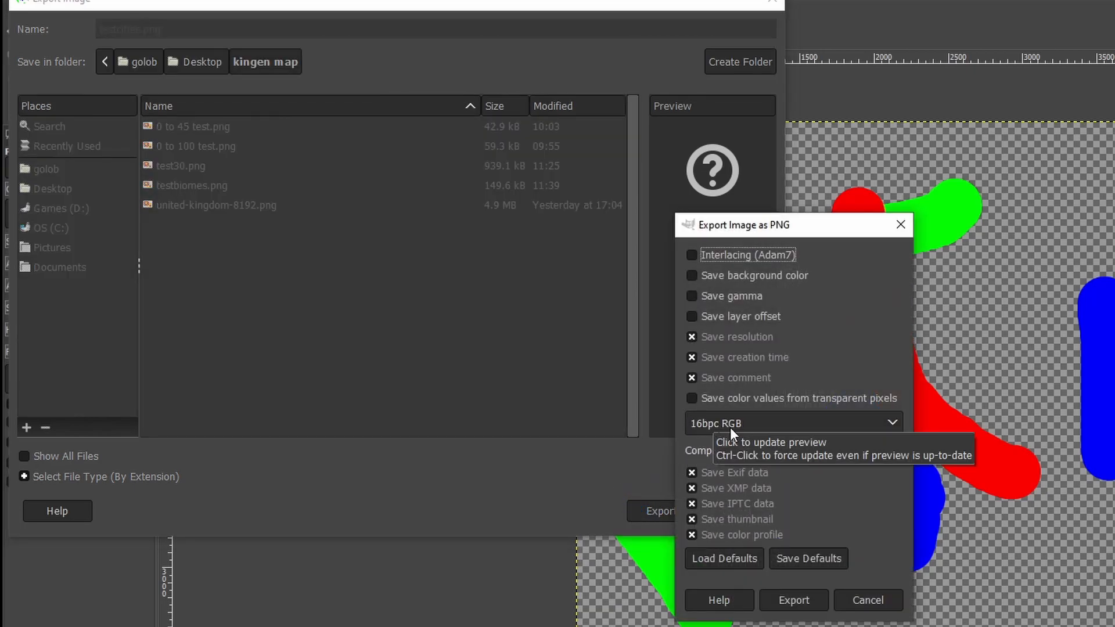
left_click(809, 601)
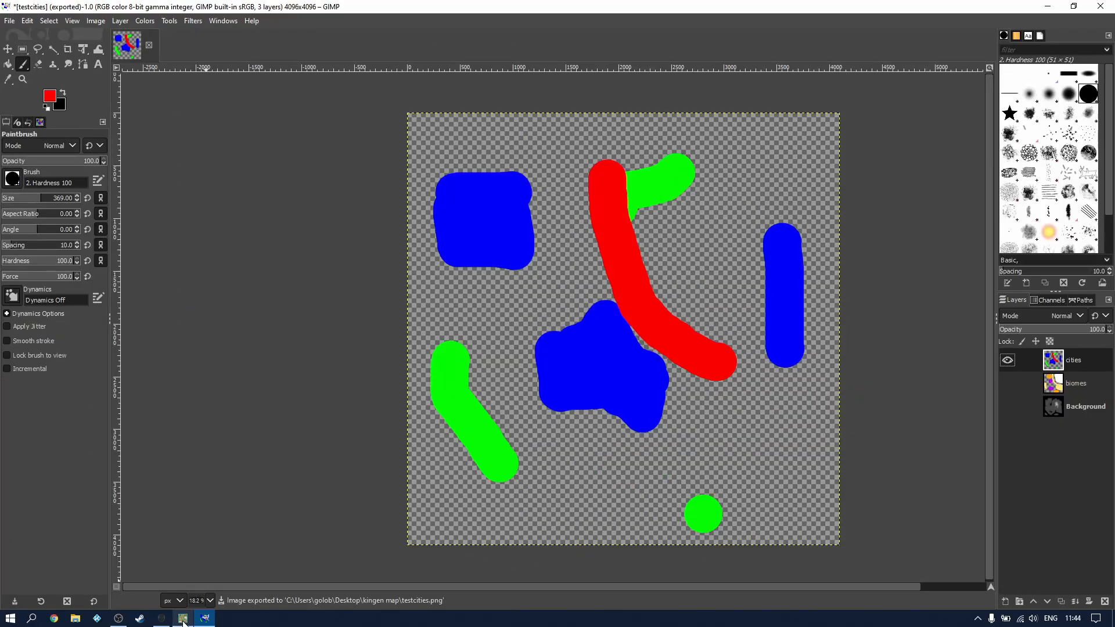
Step: Switch to KingGen, load testcities as the custom cities map in the advanced settings, and generate the world
left_click(184, 619)
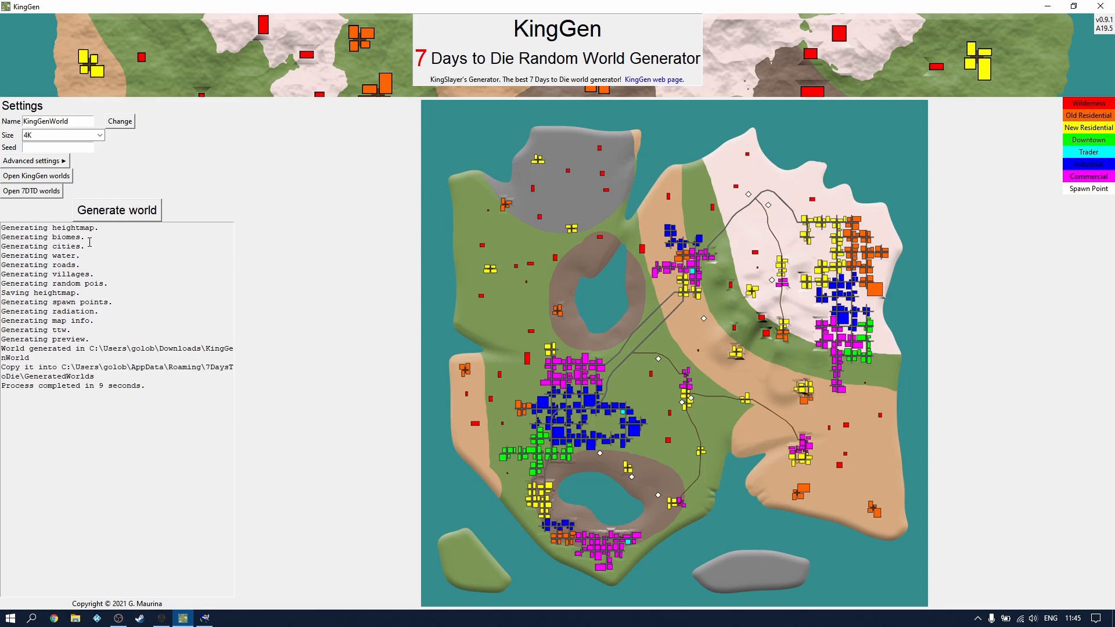
left_click(56, 161)
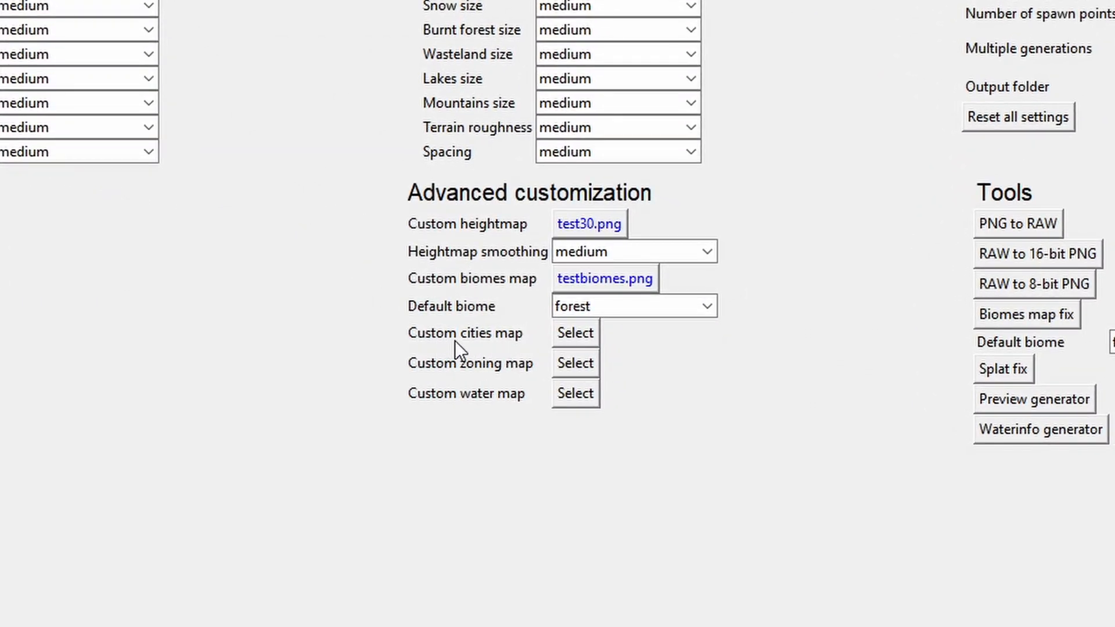
left_click(583, 334)
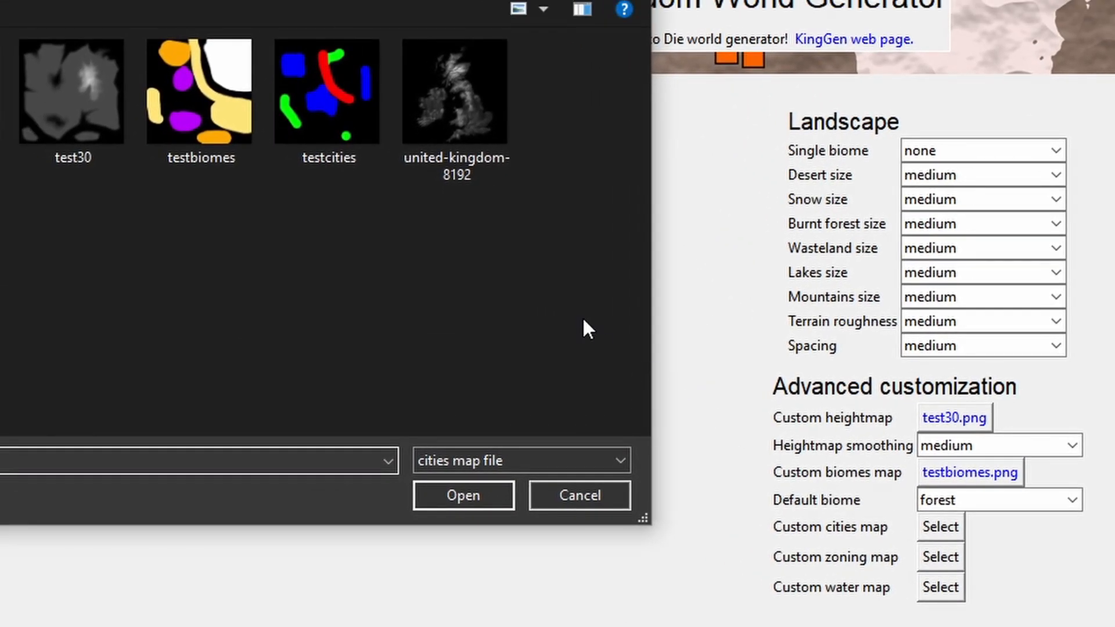
left_click(323, 100)
left_click(465, 495)
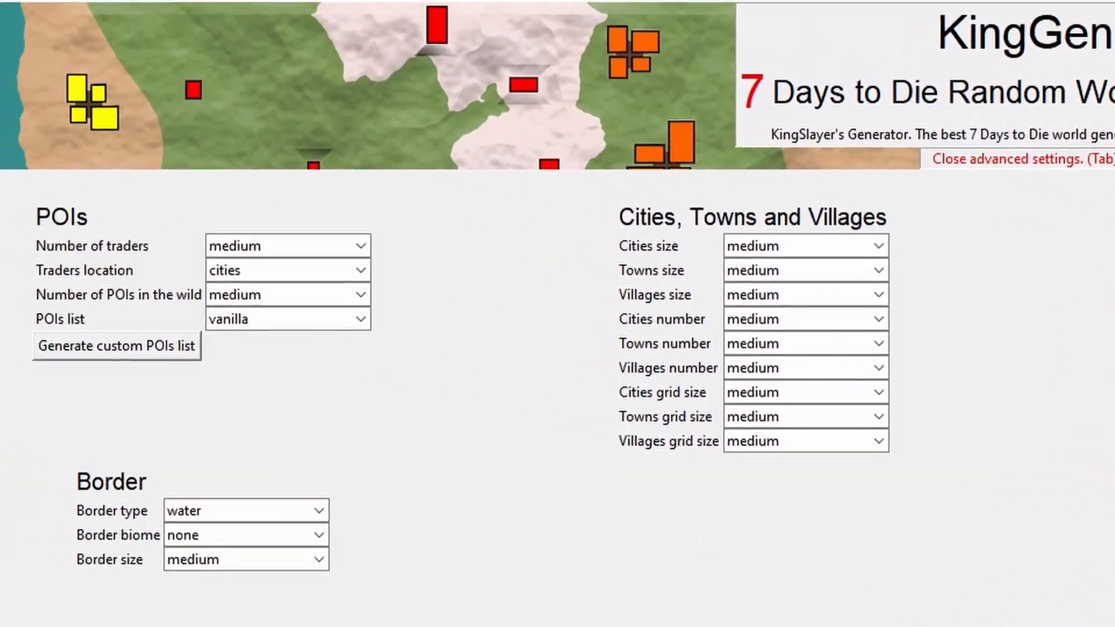
left_click(32, 211)
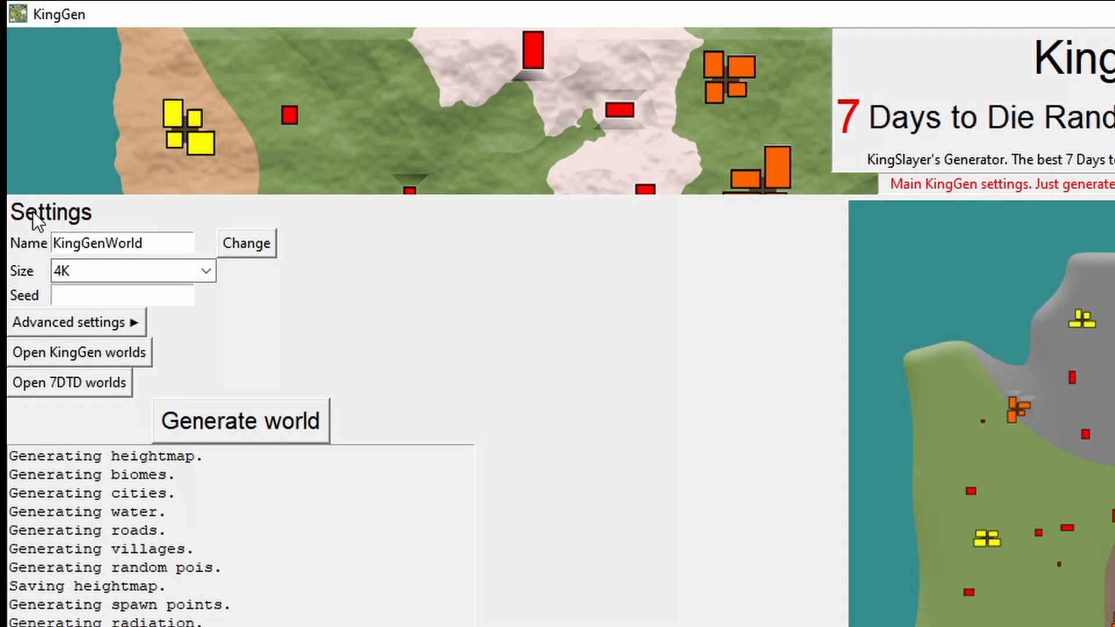
left_click(293, 421)
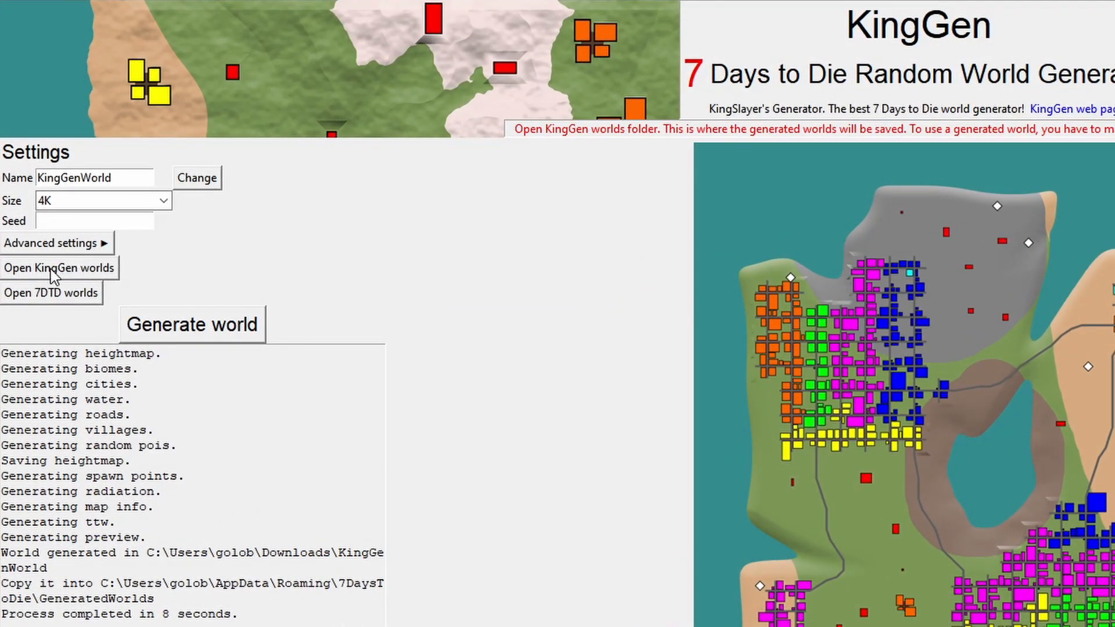
Step: Open the KingGen worlds folder, cut the generated KingGenWorld folder and return to KingGen
left_click(78, 273)
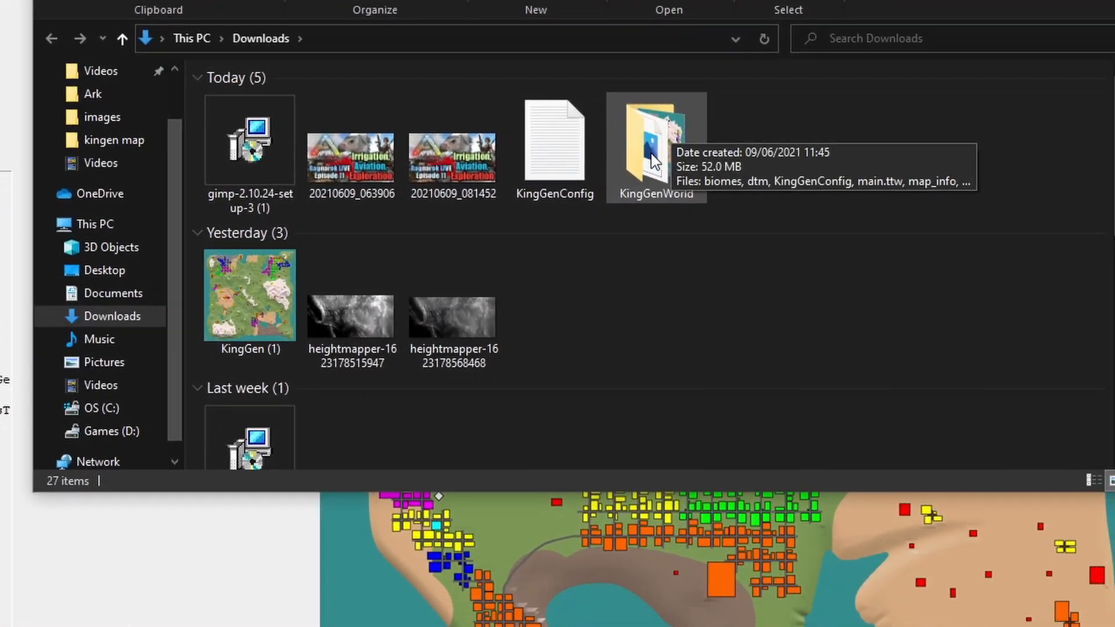
right_click(651, 154)
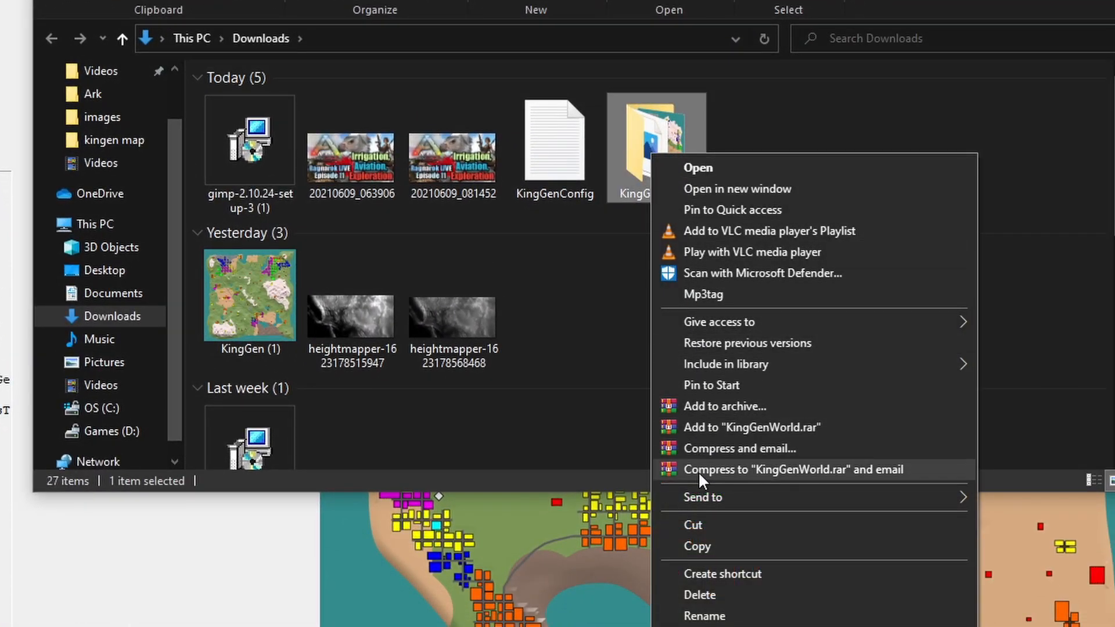
left_click(694, 525)
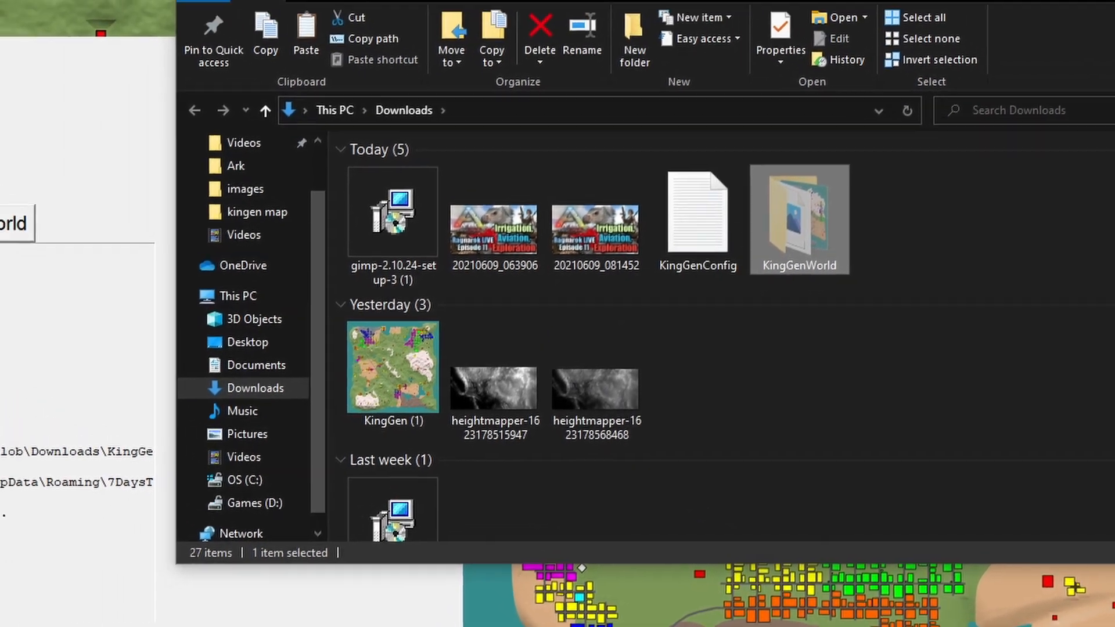
key("alt+Tab")
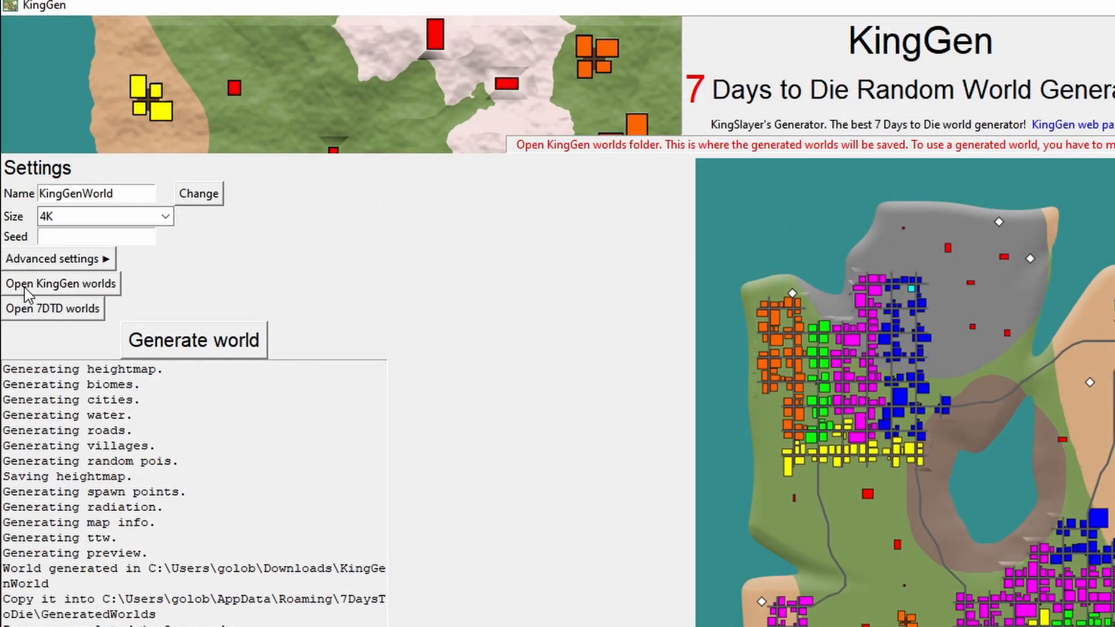
Step: Open the 7DTD worlds folder from KingGen and paste the KingGenWorld folder into GeneratedWorlds
left_click(91, 312)
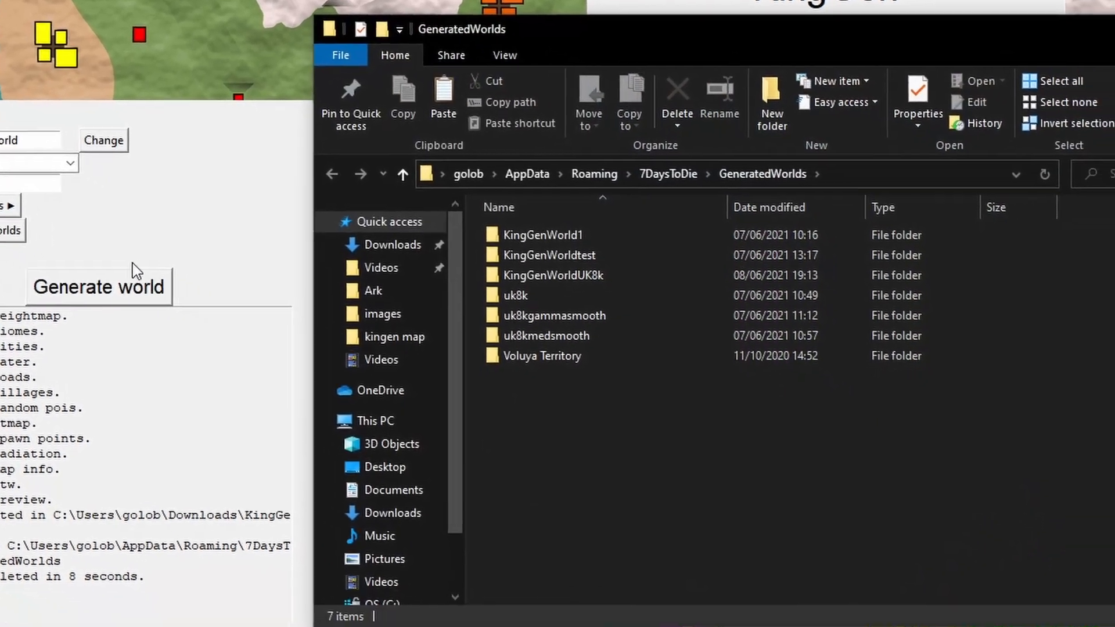
right_click(657, 464)
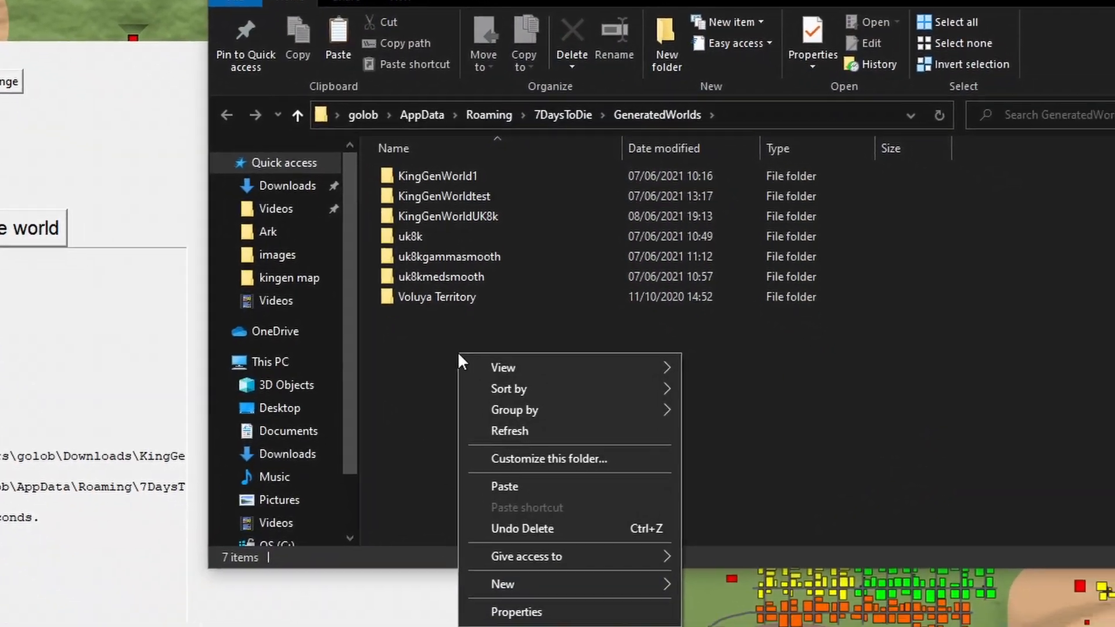
left_click(514, 488)
Step: Rename the pasted world folder as KingGentest
left_click(379, 257)
key("BackSpace")
key("BackSpace")
key("BackSpace")
key("BackSpace")
key("BackSpace")
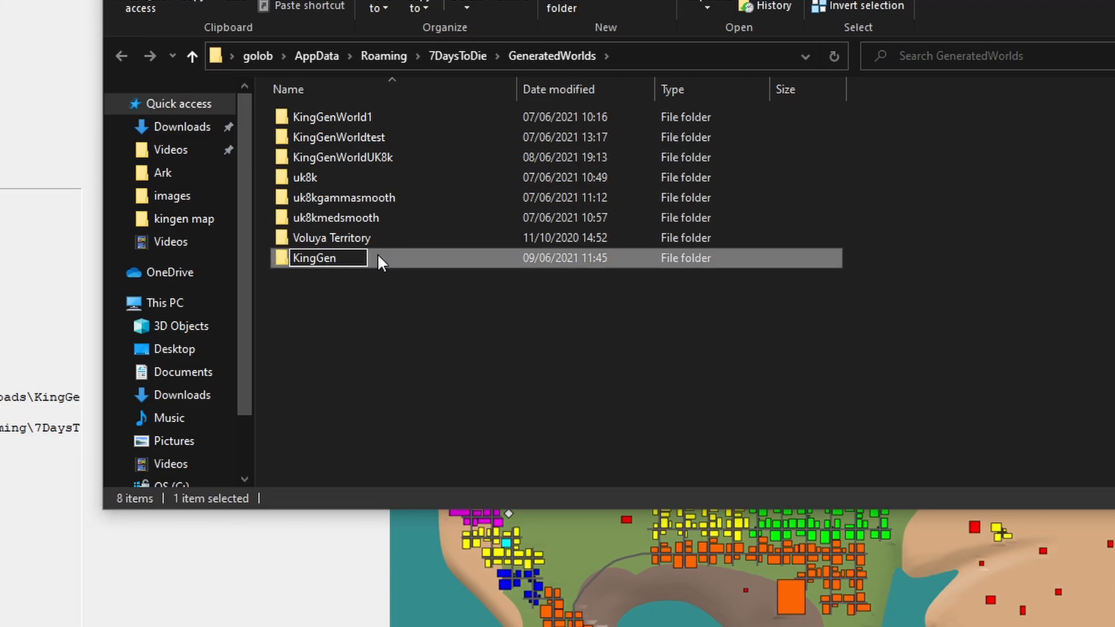
type("test")
key("Return")
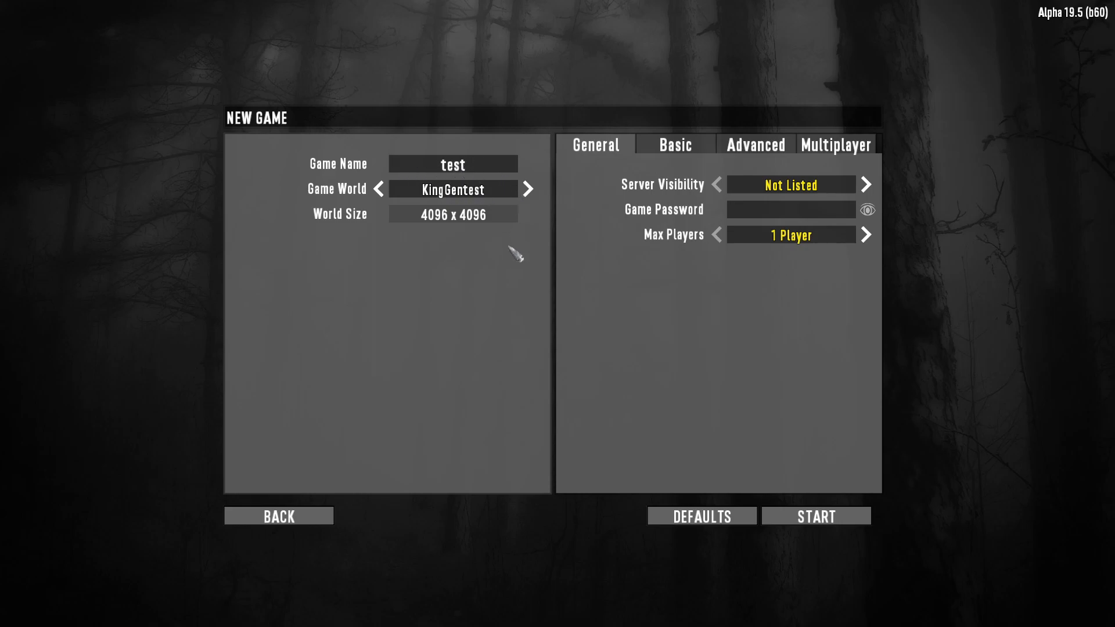
Step: Start the test game on the KingGentest world and enable debug mode with the dm console command
left_click(805, 520)
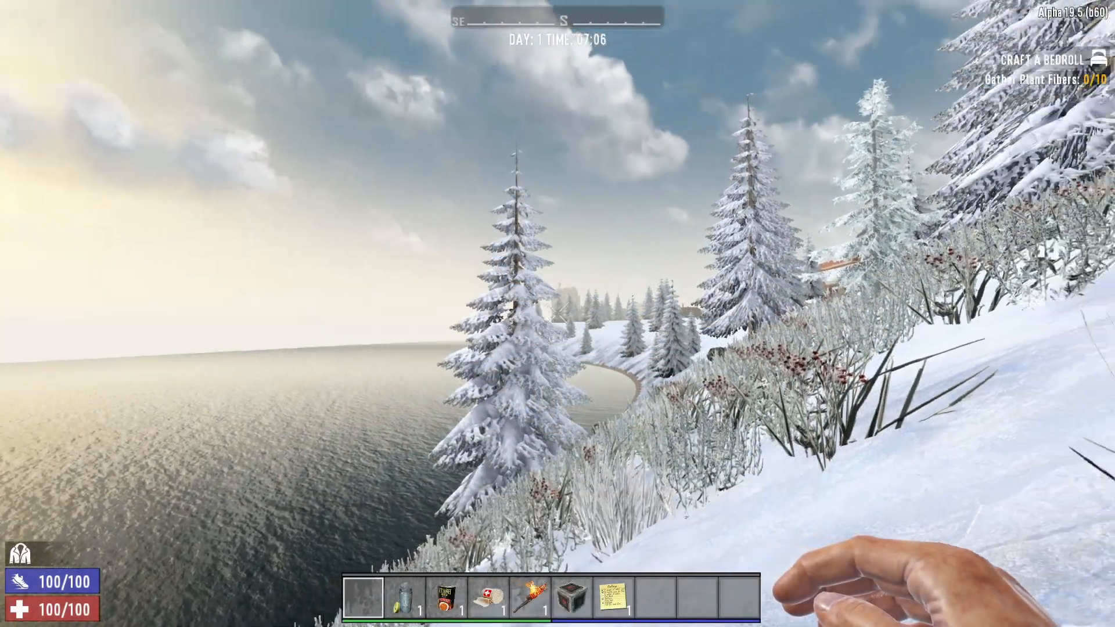
key("F1")
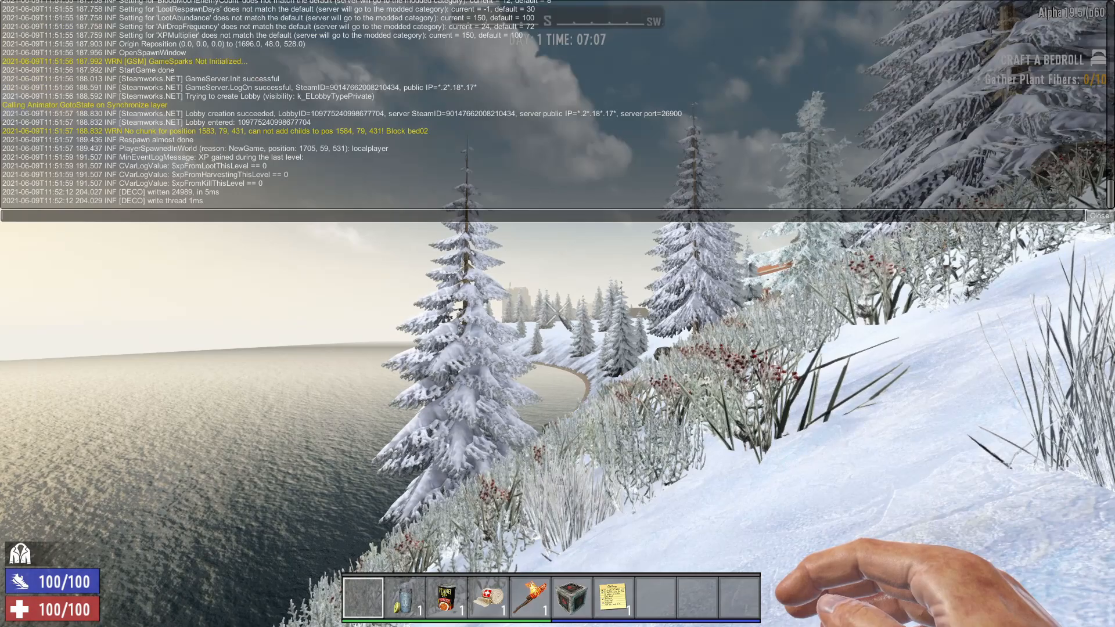
key("Return")
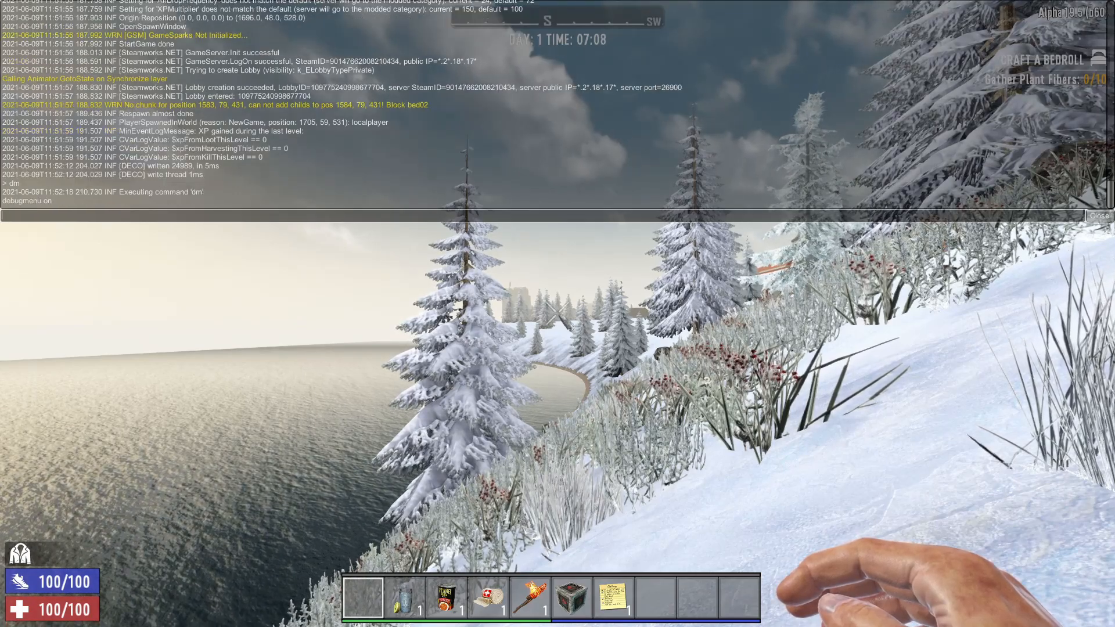
key("F1")
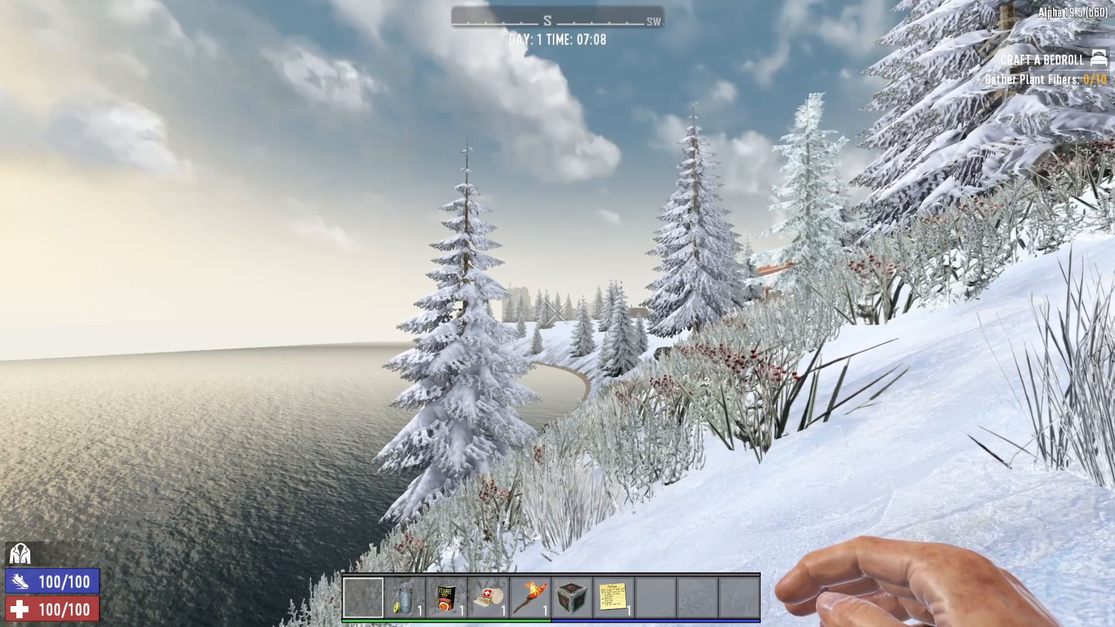
Step: Fly over the snowy city and on into the forest biome to examine the buildings, roads and biome borders
key("space")
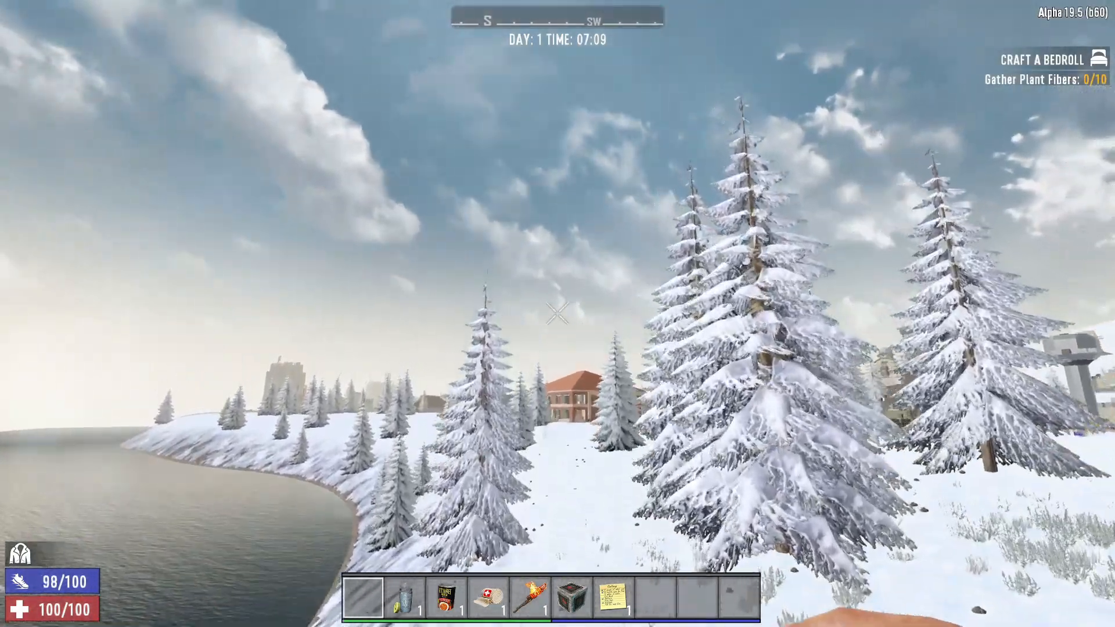
key("space")
key("shift+w")
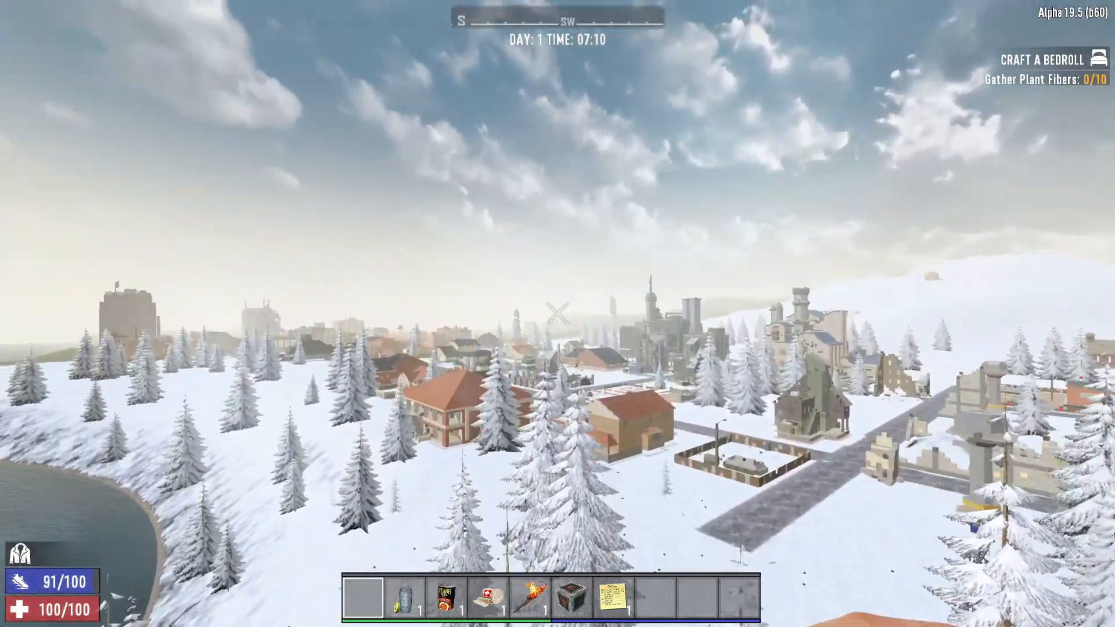
key("shift+w")
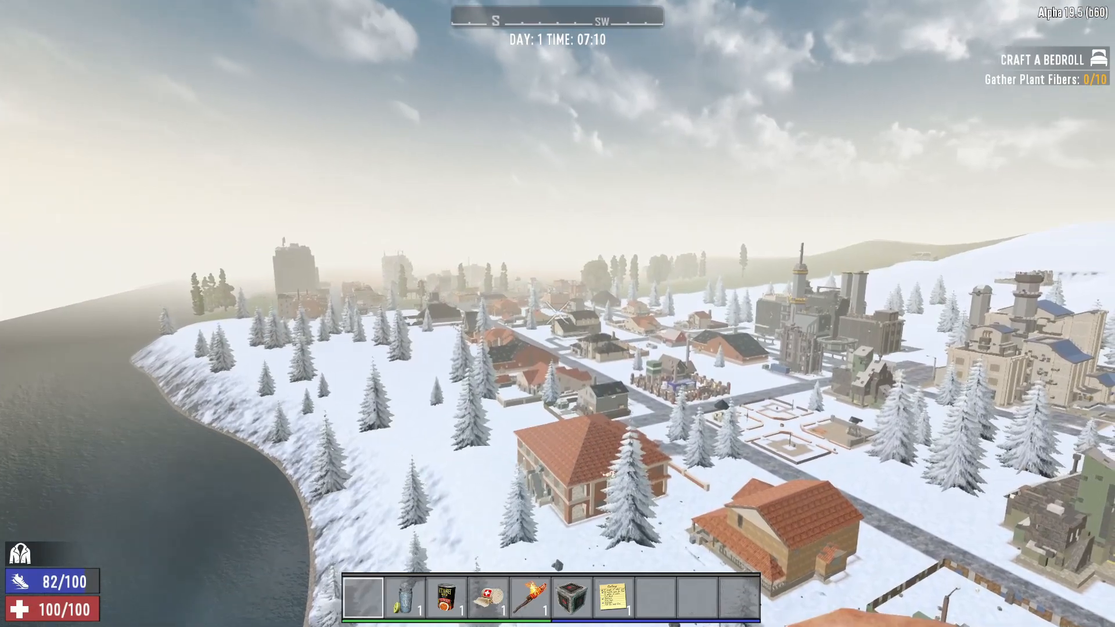
key("shift+w")
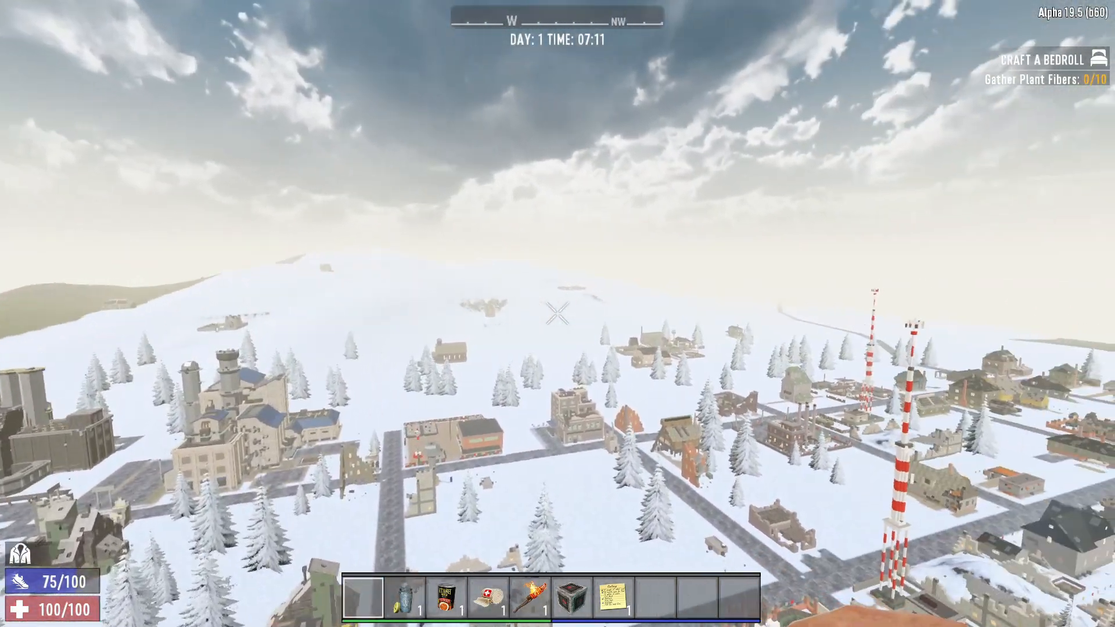
key("shift+w")
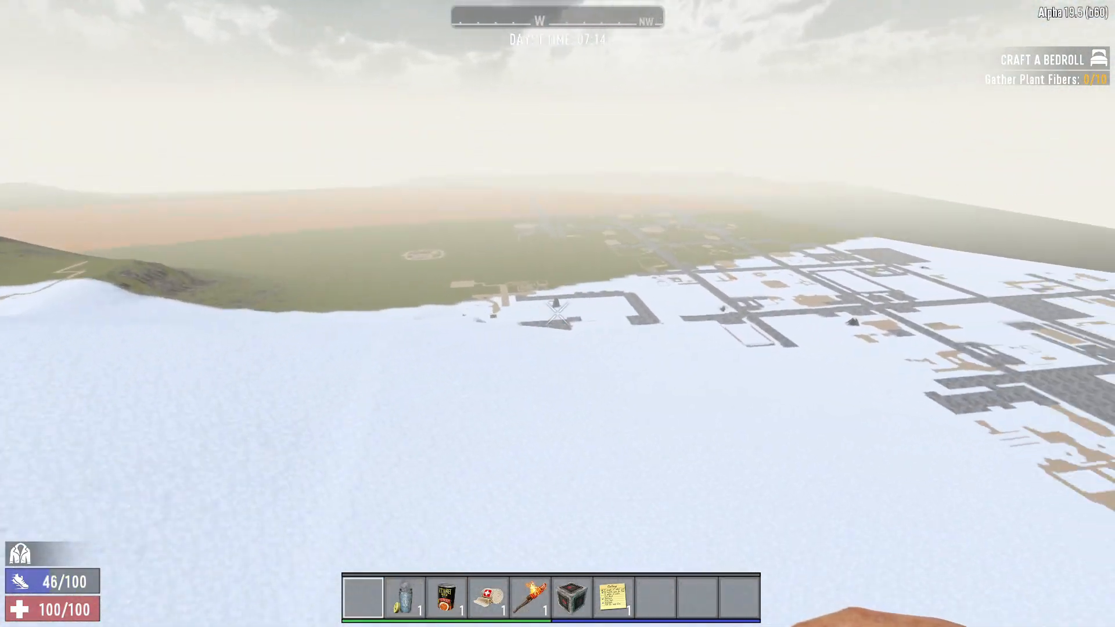
key("shift+w")
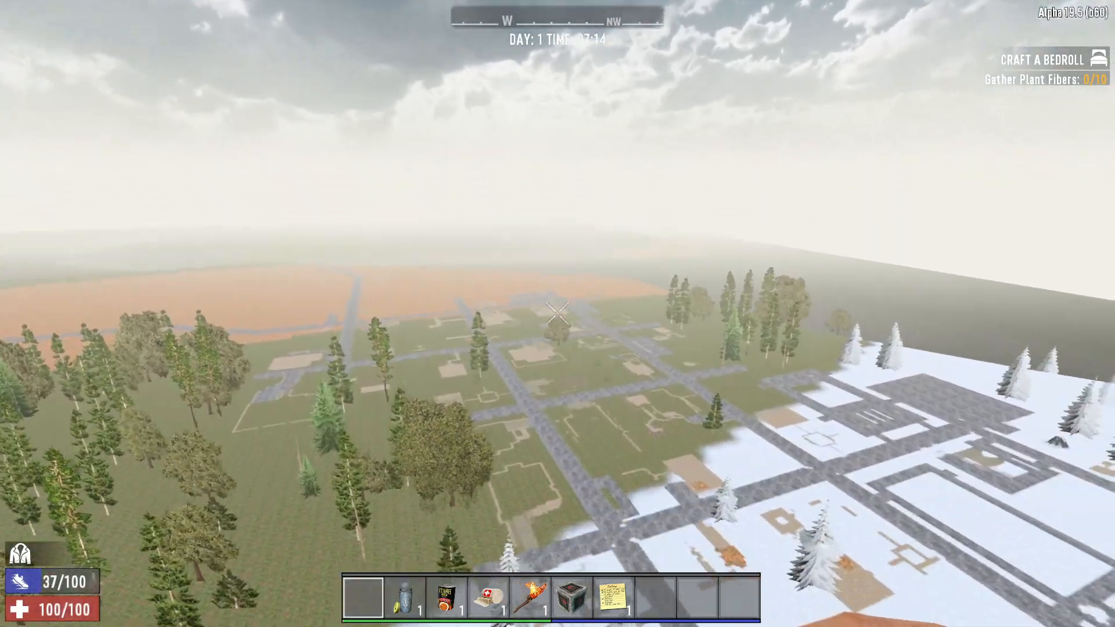
key("shift+w")
key("shift+w")
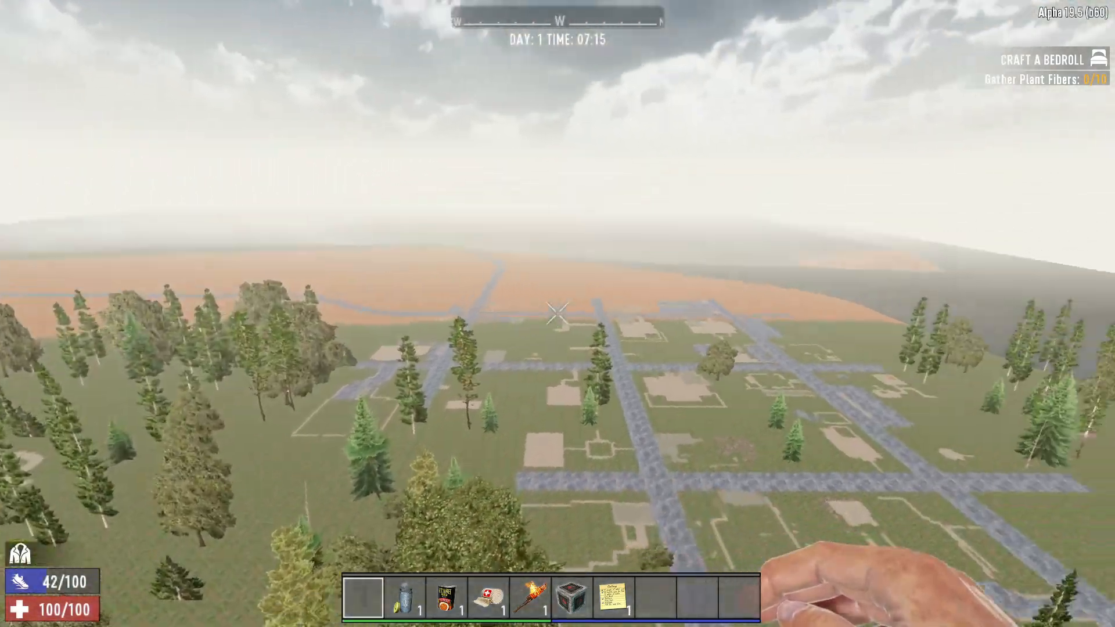
Step: Fly across the desert biome and over the city spanning snow and forest to examine the painted biomes and city placement
key("shift+w")
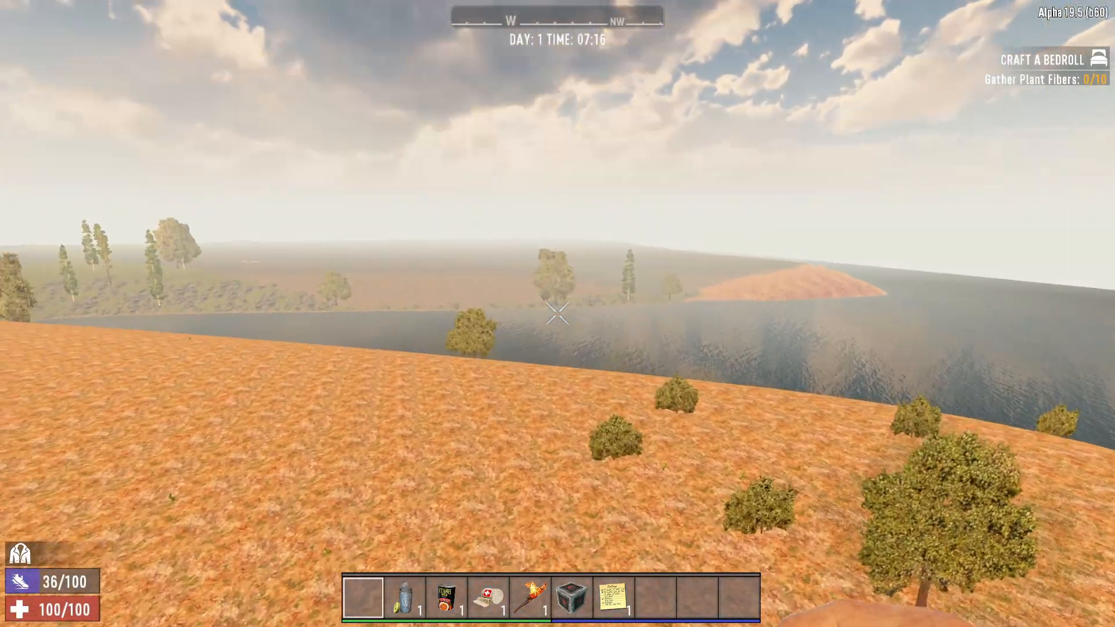
key("shift+w")
key("shift+w")
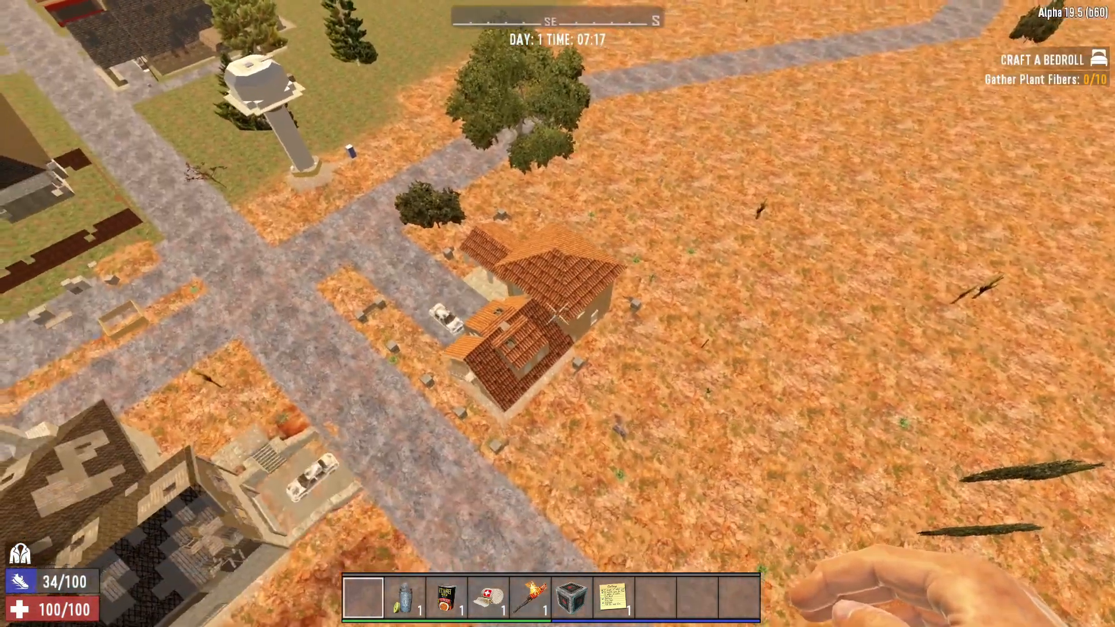
key("shift+w")
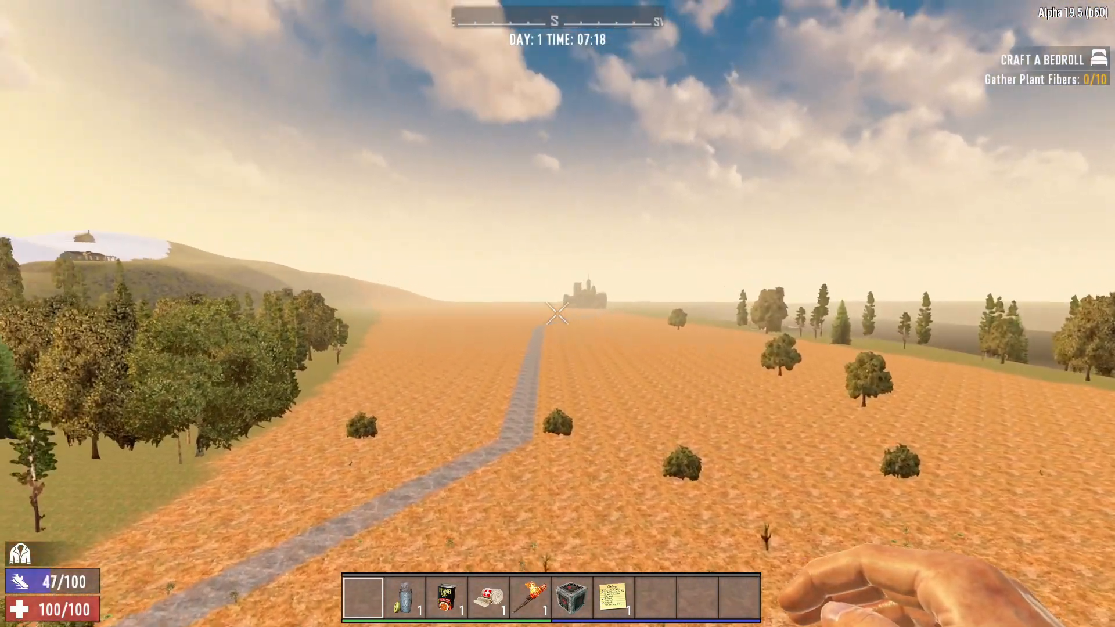
key("shift+w")
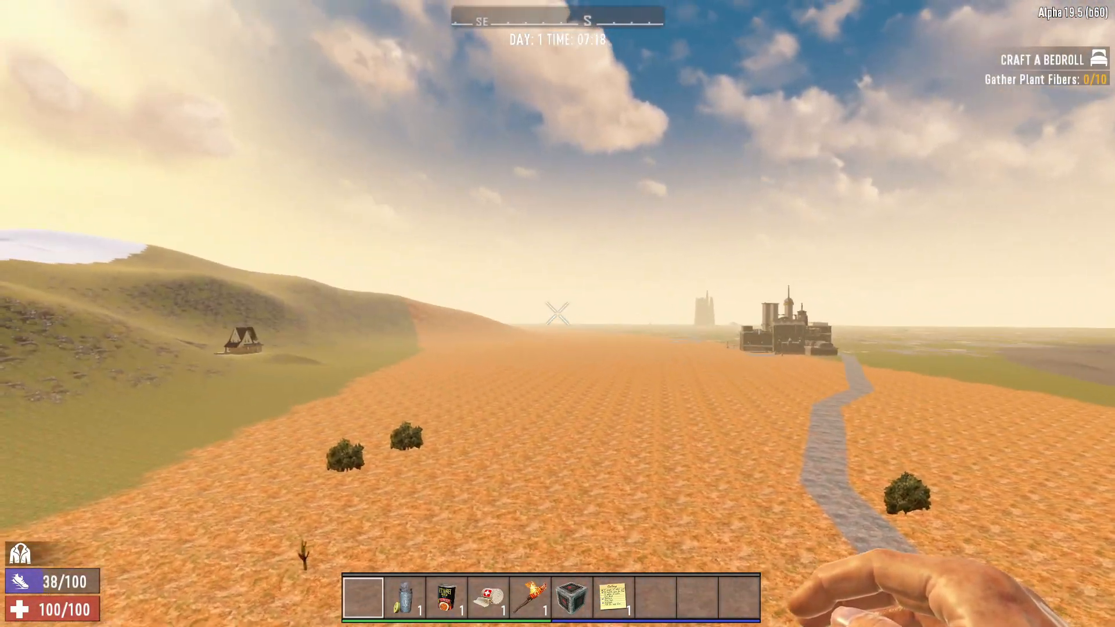
key("shift+w")
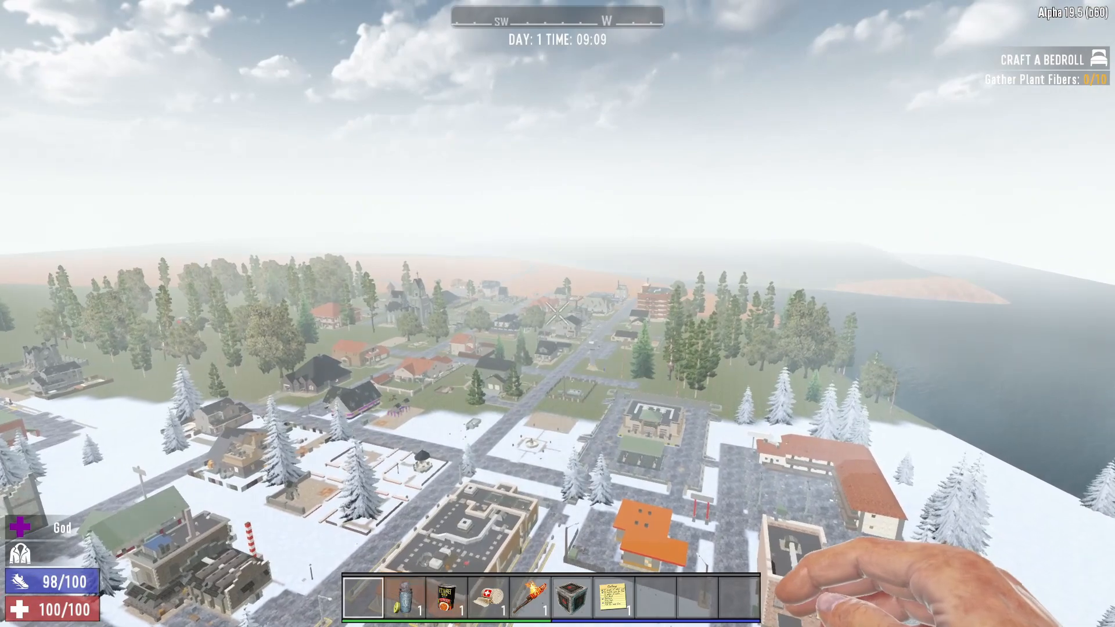
key("w")
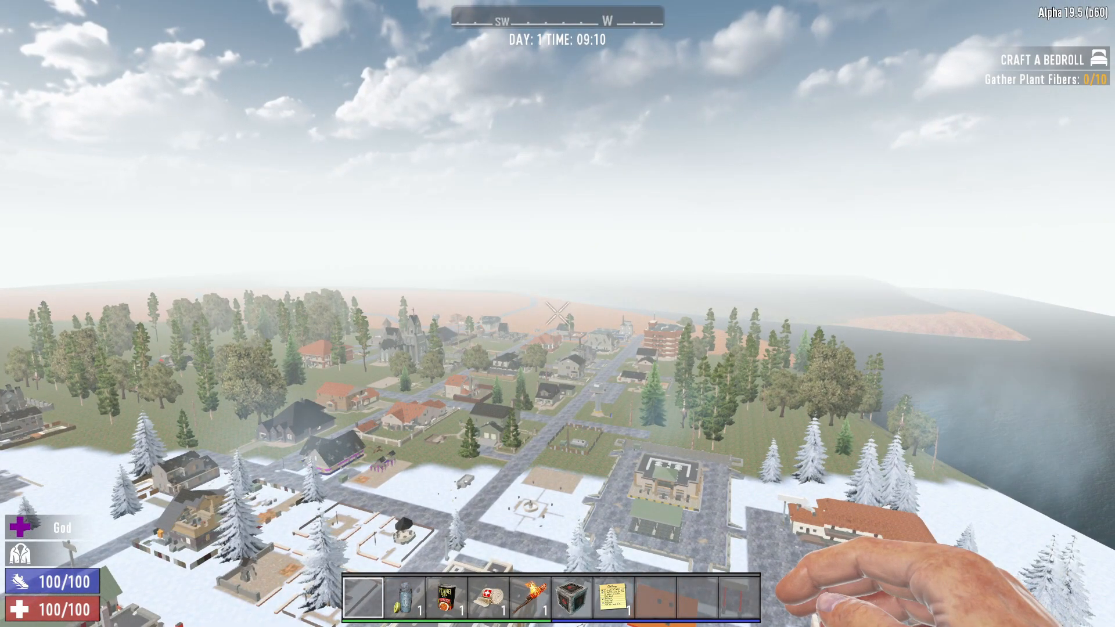